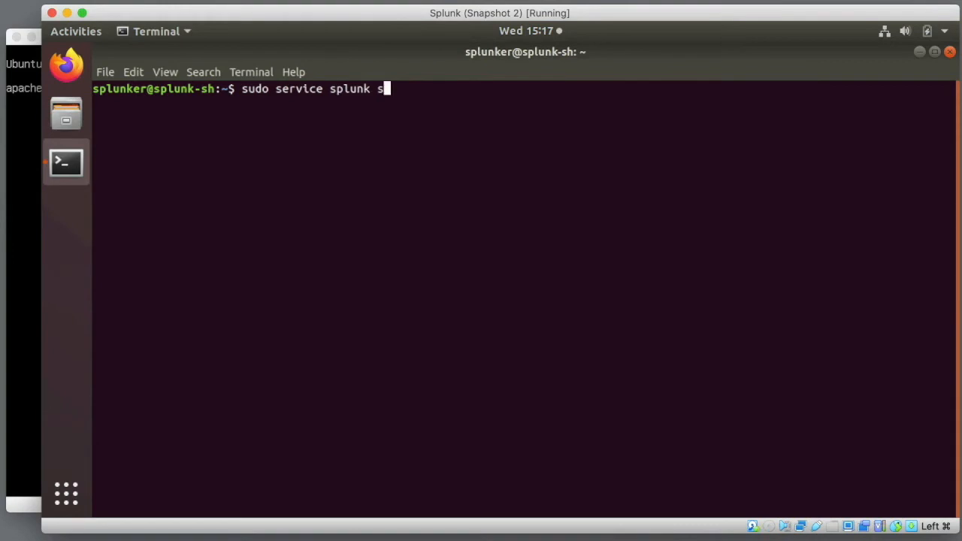
- Run 'sudo service splunk status' to confirm the Splunk service is active and running
text(us)
key(Return)
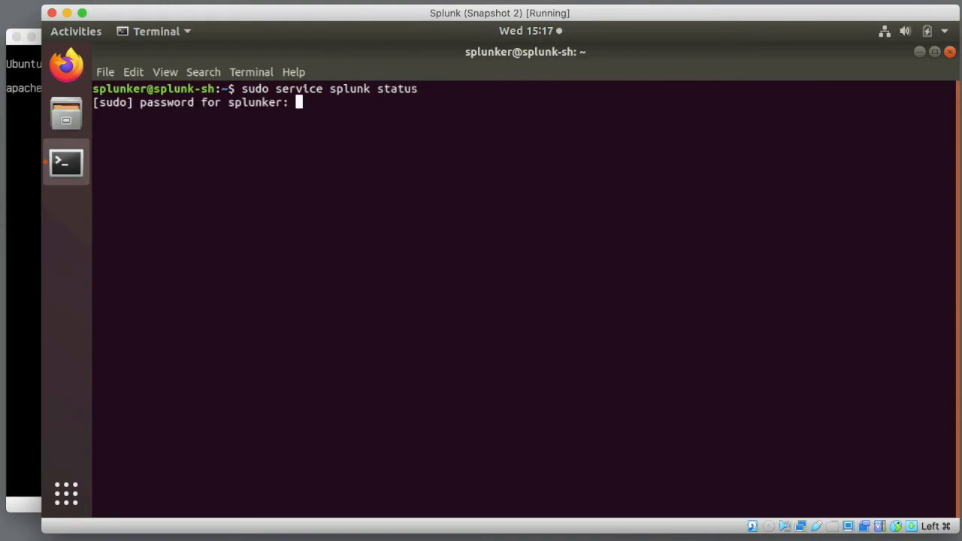
key(Return)
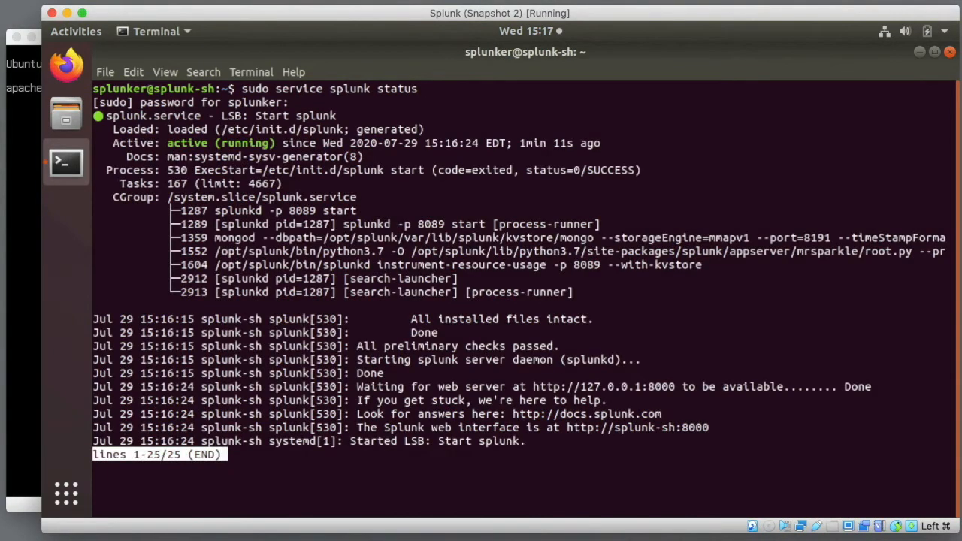
key(q)
- List the network interfaces with 'sudo ip a' and select the server IP 192.168.86.175
text(sudo ip )
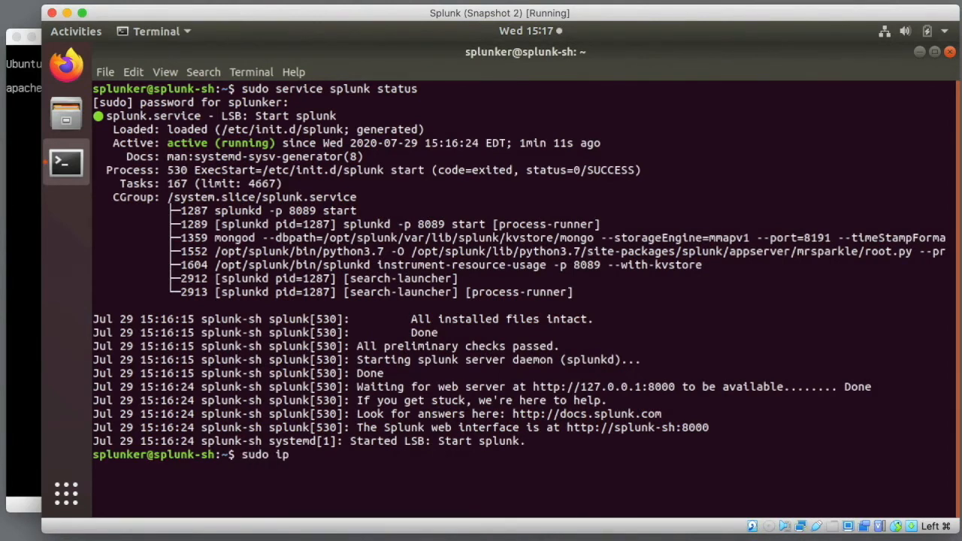
text(a)
key(Return)
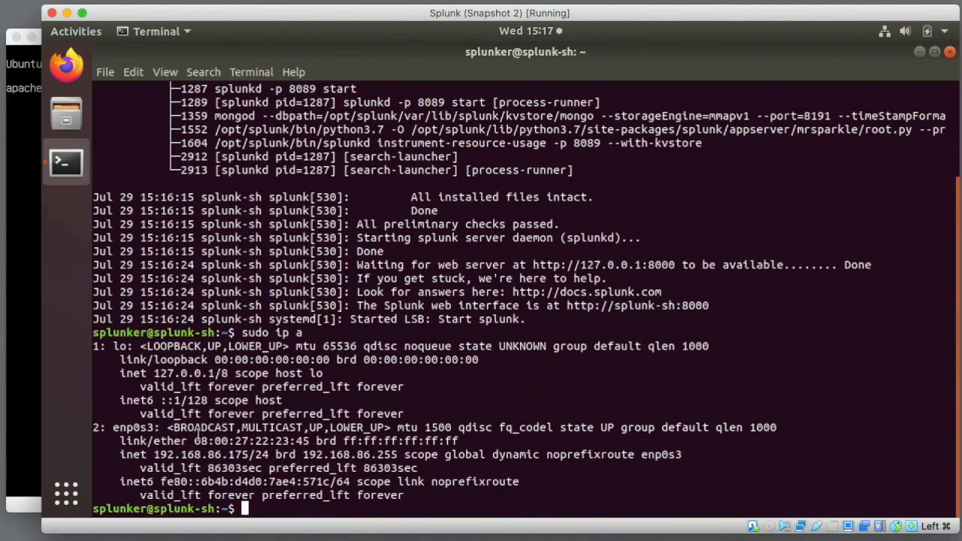
drag(155, 456, 248, 456)
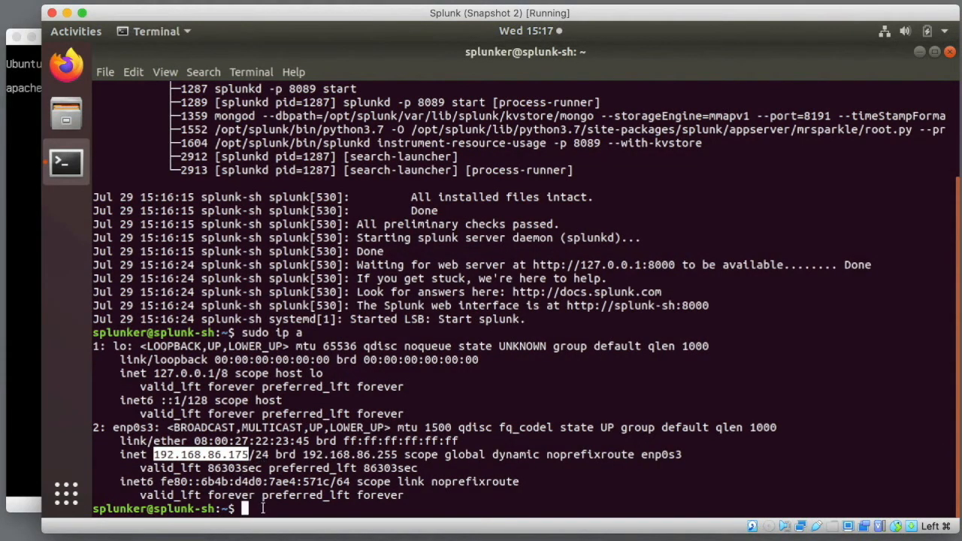
- Close the terminal, load Splunk Web at 127.0.0.1:8000 in Firefox, and sign in as admin
text(exit)
key(Return)
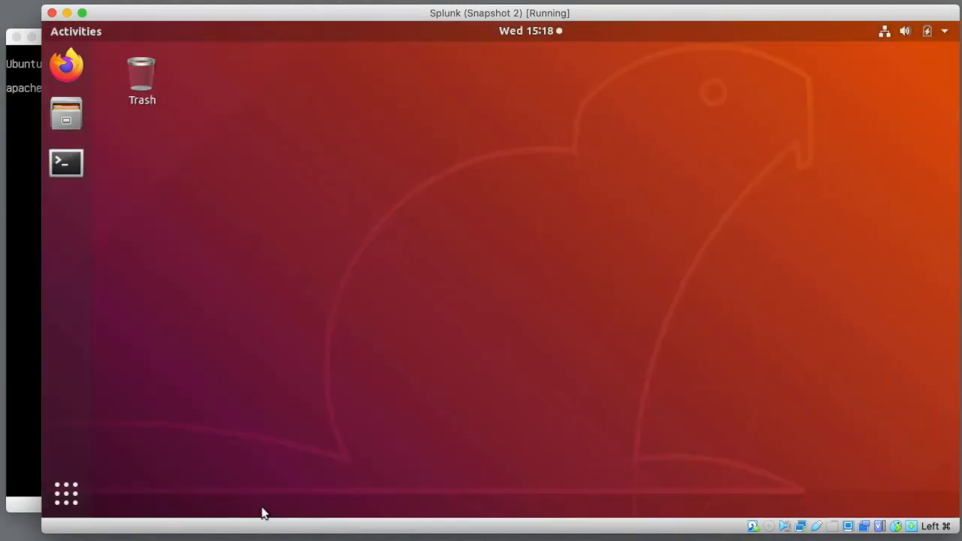
click(66, 66)
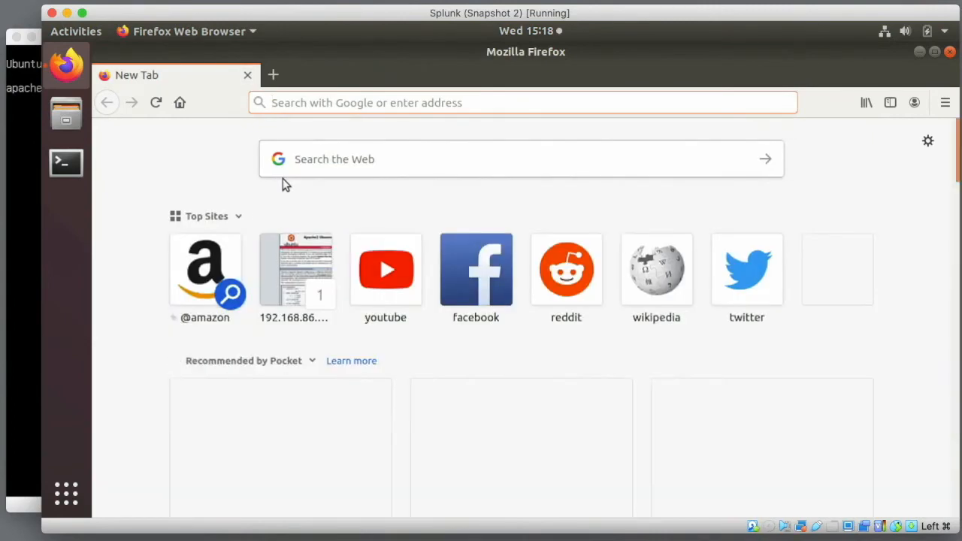
text(127.0.0.1:8000/)
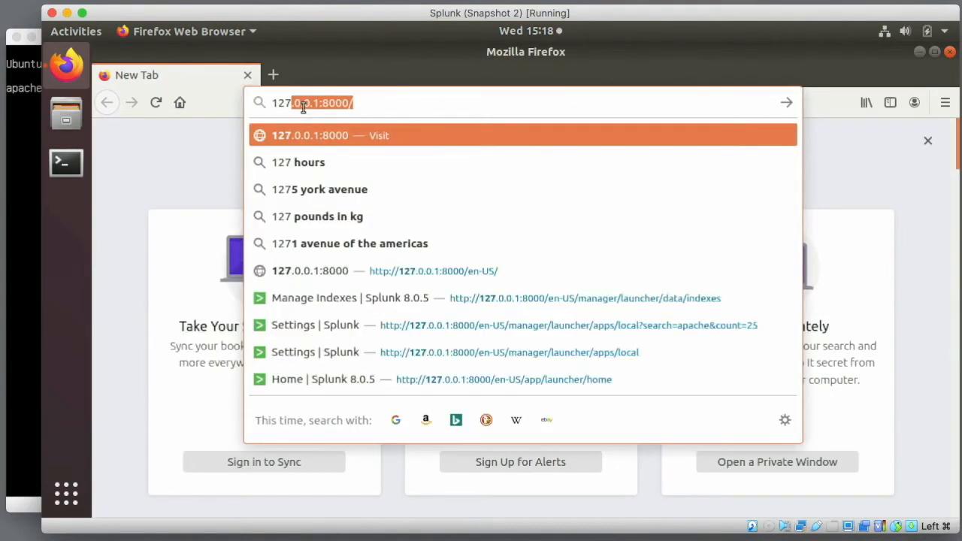
key(Return)
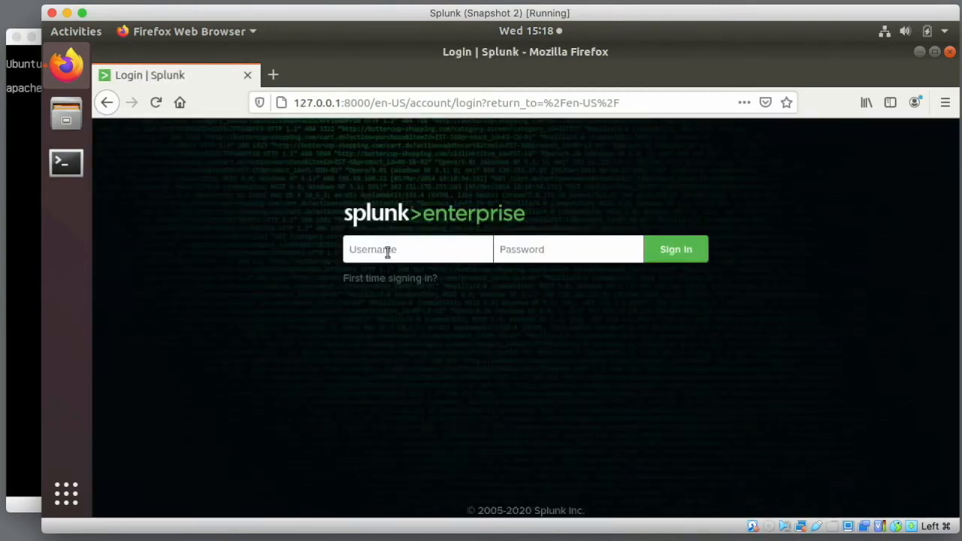
click(386, 251)
text(admin)
text(•••••••)
key(Return)
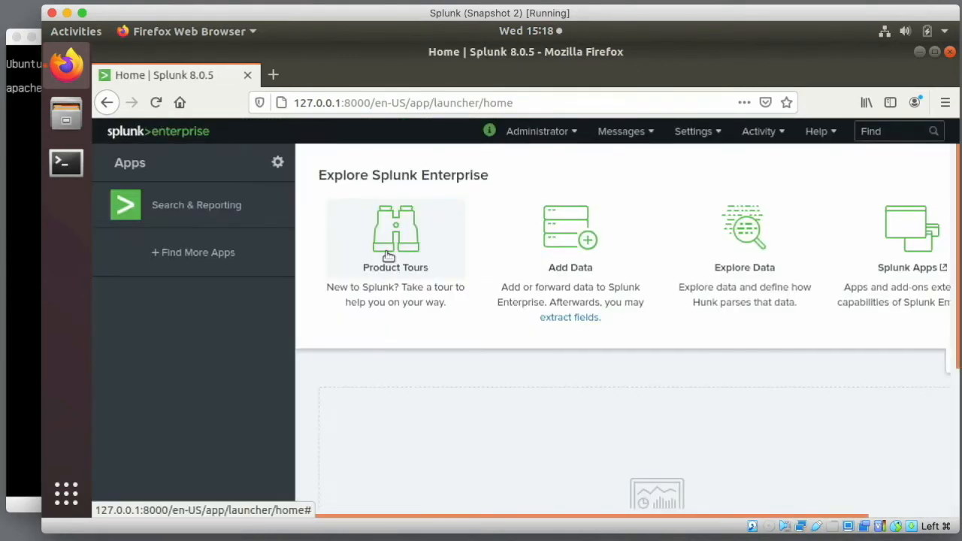
- Find the Splunk Add-on for Apache Web Server, accept its terms, install it, and choose Restart Later
click(222, 264)
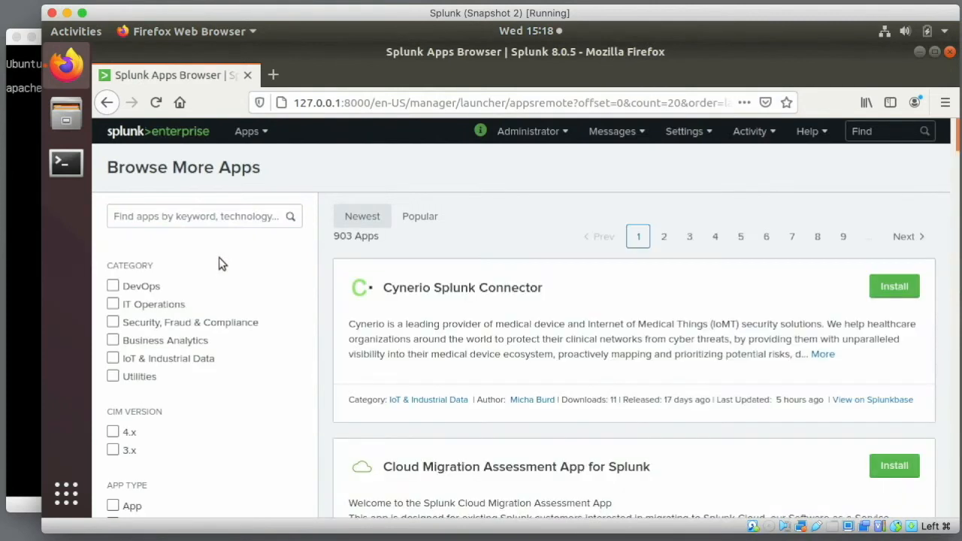
click(220, 217)
text(apache)
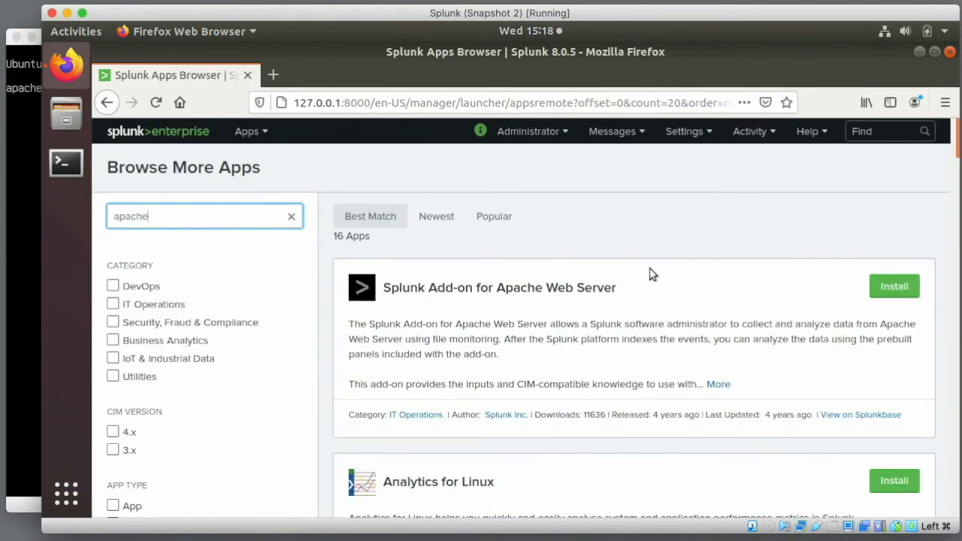
click(885, 289)
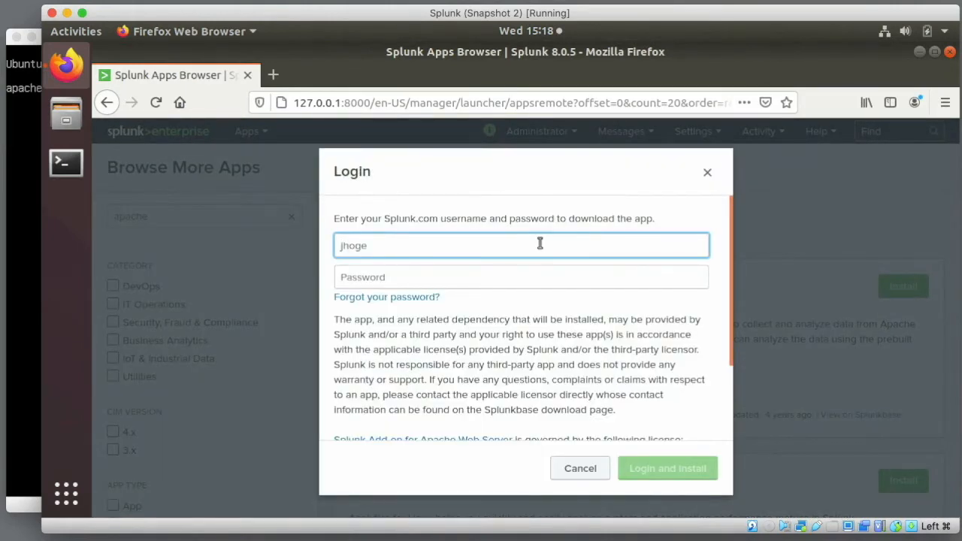
key(Tab)
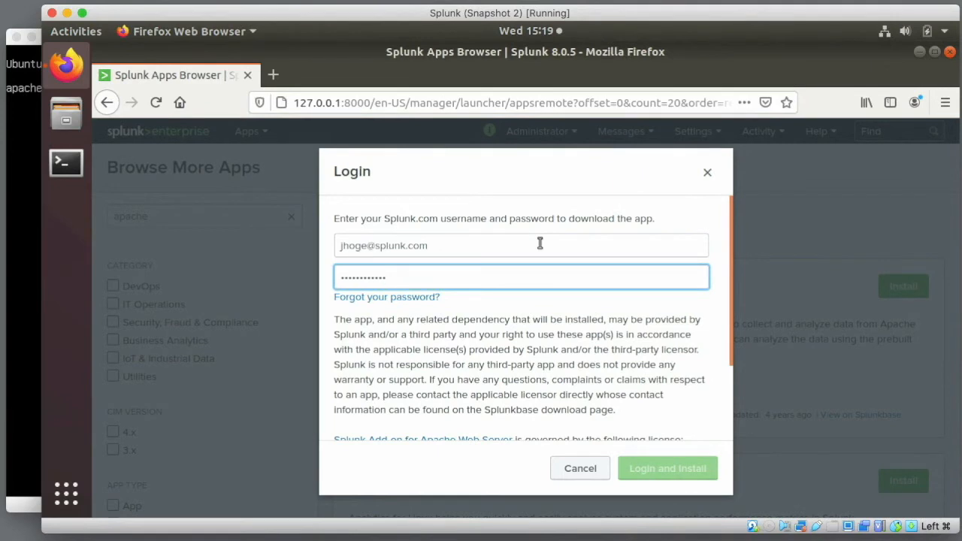
drag(727, 287, 723, 397)
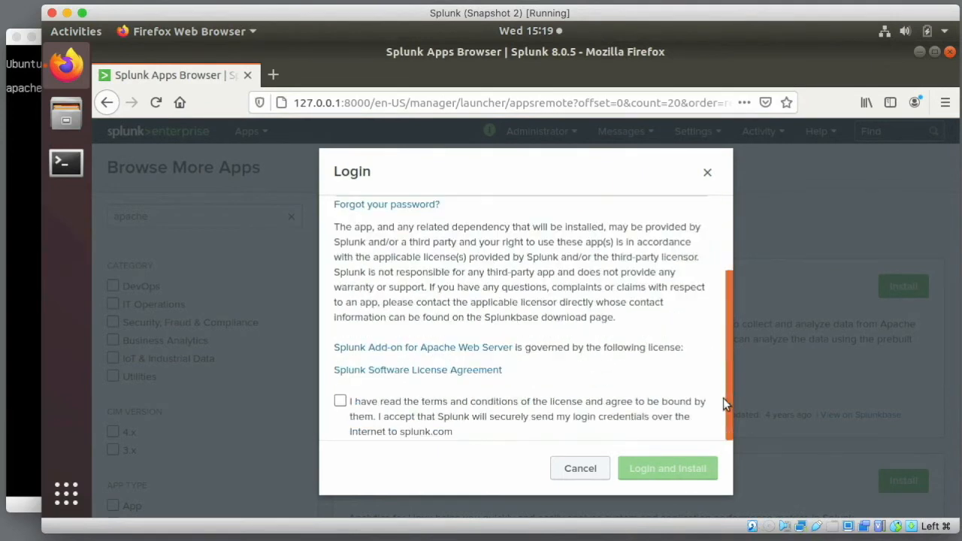
click(340, 401)
click(627, 468)
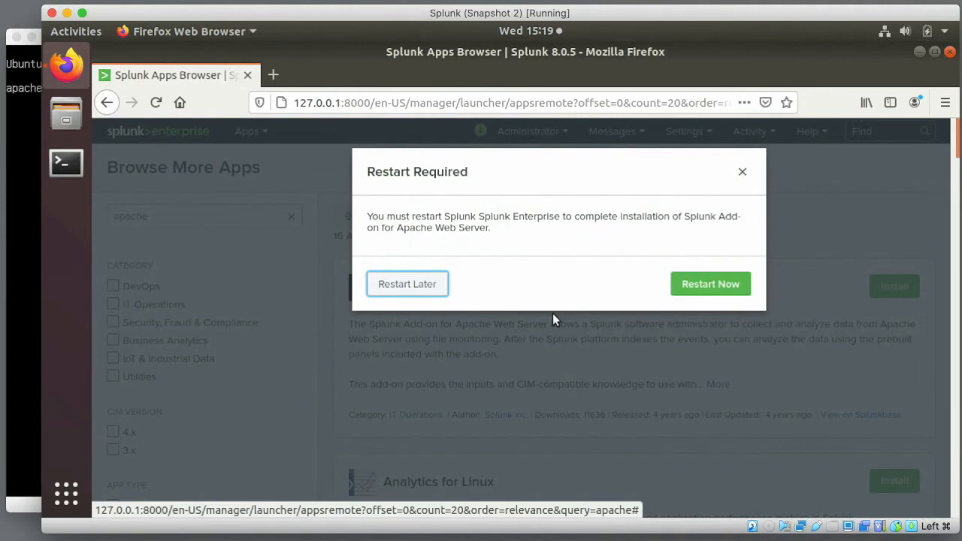
click(414, 286)
click(687, 134)
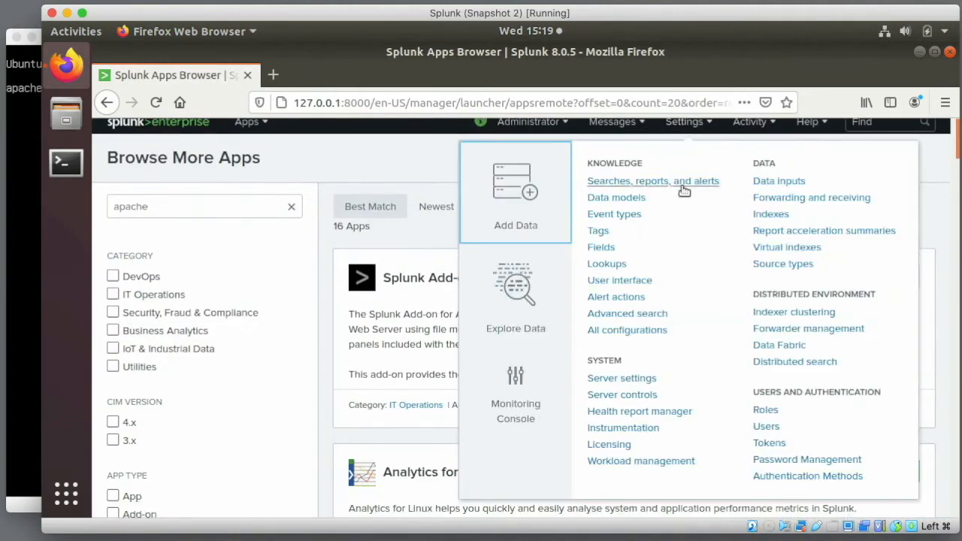
- Create a new Events index named 'web' with a 500 GB maximum size
click(759, 215)
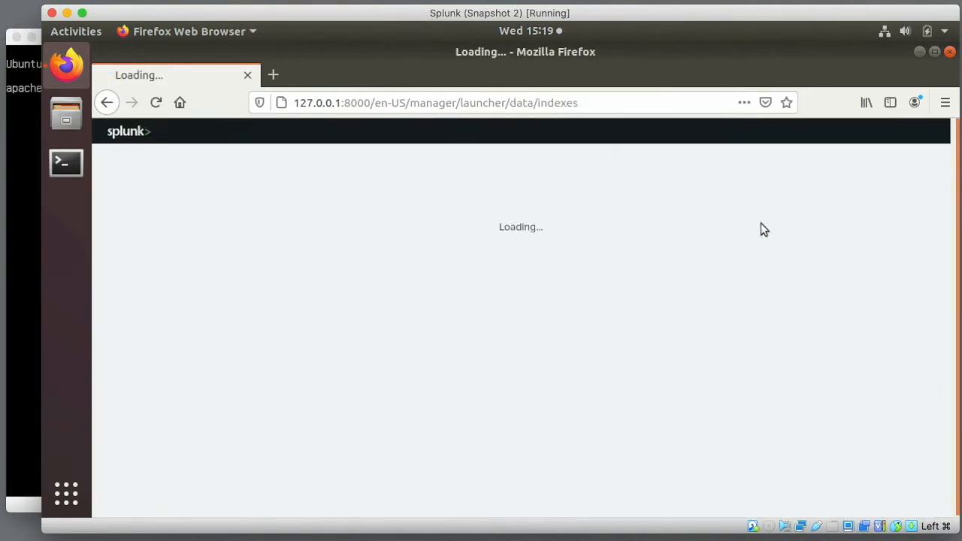
click(894, 172)
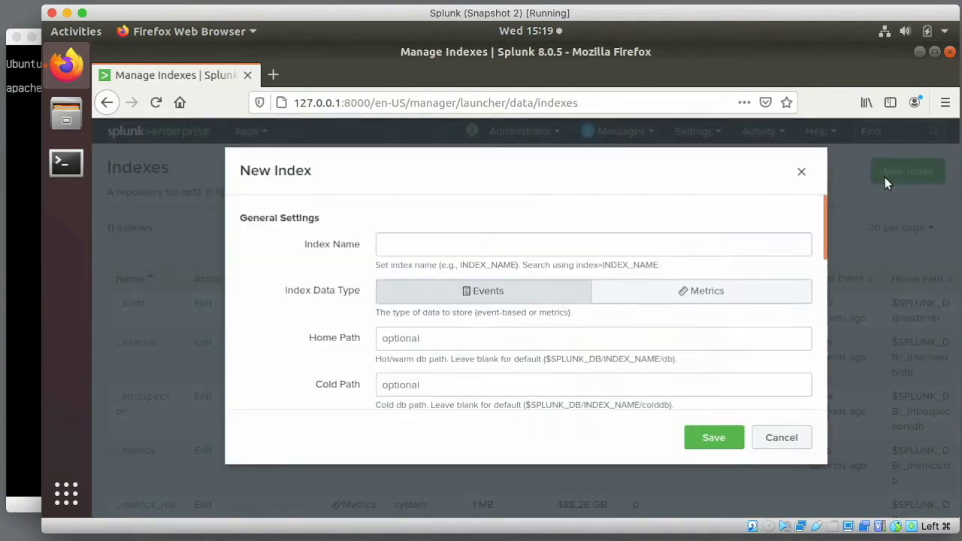
click(565, 296)
drag(825, 241, 823, 361)
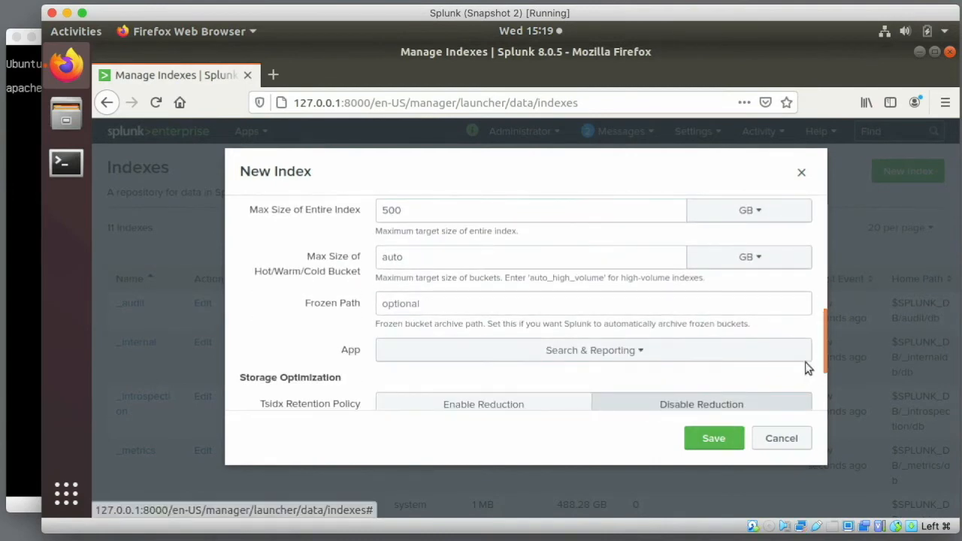
scroll(806, 367, down, 3)
click(718, 439)
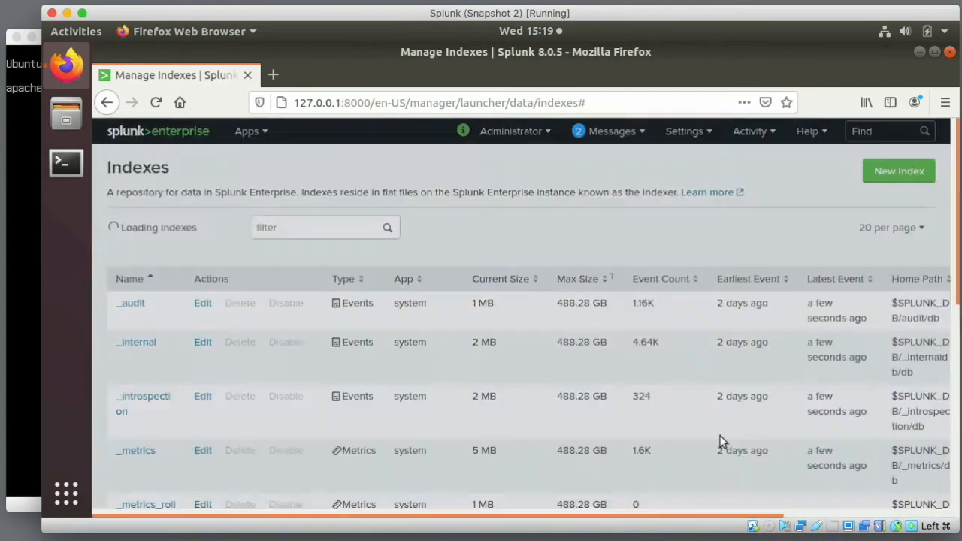
mouse_move(957, 283)
mouse_down()
mouse_move(957, 499)
mouse_move(957, 281)
mouse_up()
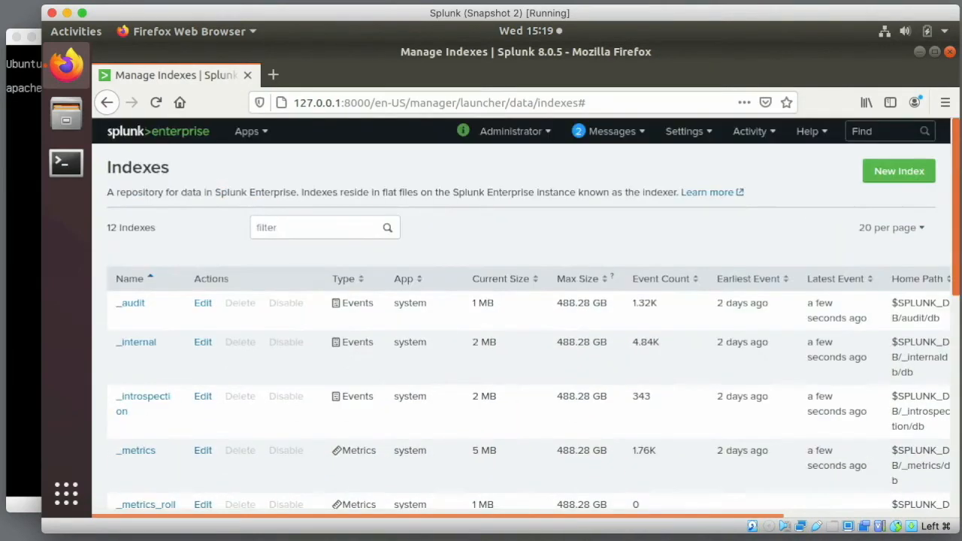
click(684, 130)
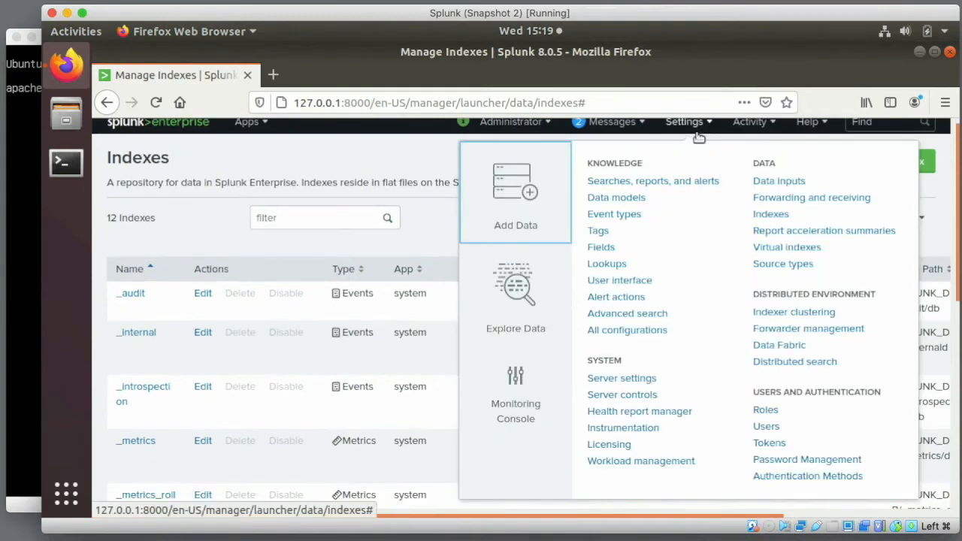
- Configure Splunk to receive forwarded data on port 9997
click(781, 198)
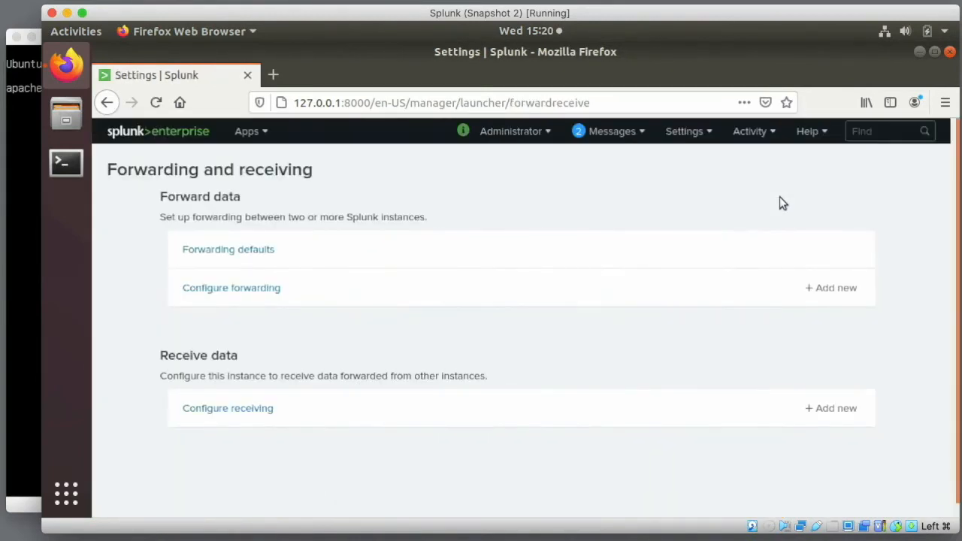
click(253, 412)
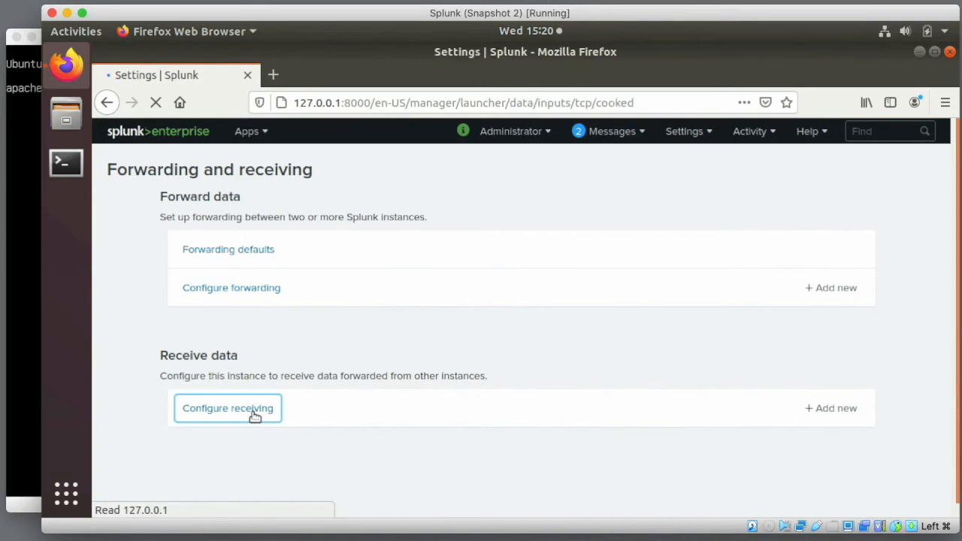
click(836, 172)
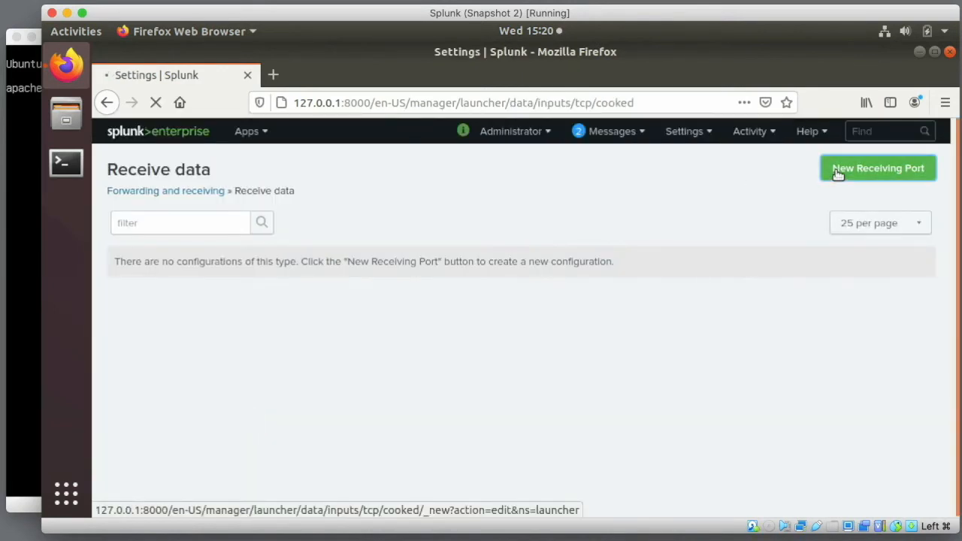
click(512, 317)
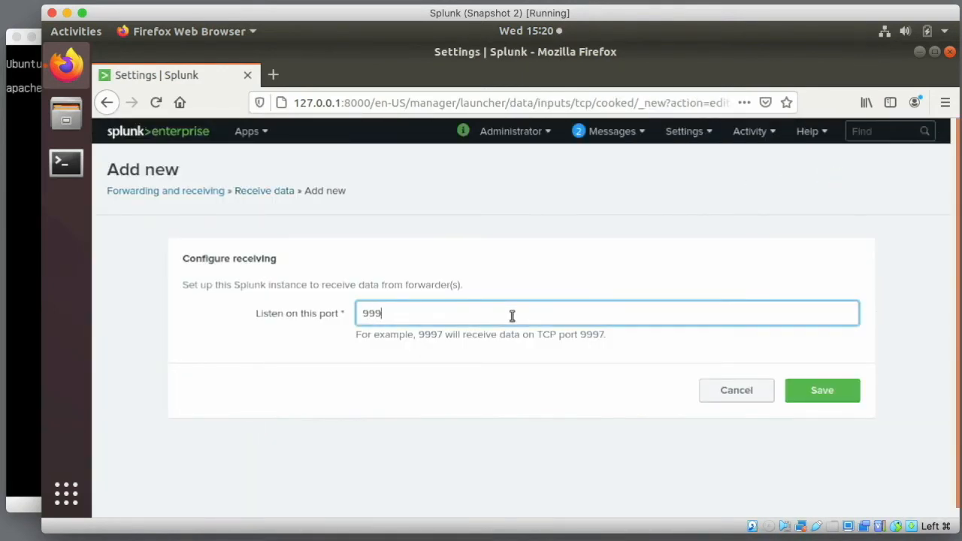
text(9997)
click(817, 391)
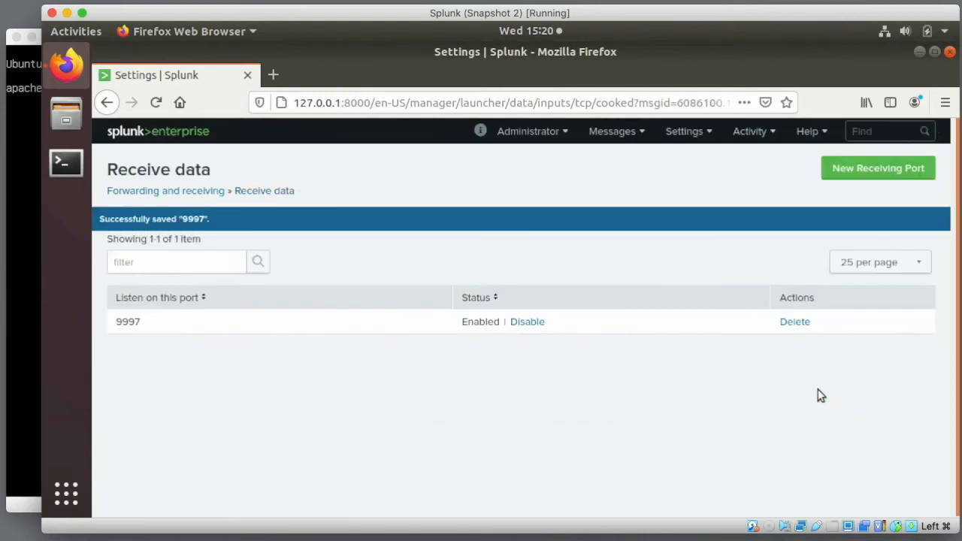
- Restart Splunk from Server controls and sign back in as admin
click(685, 131)
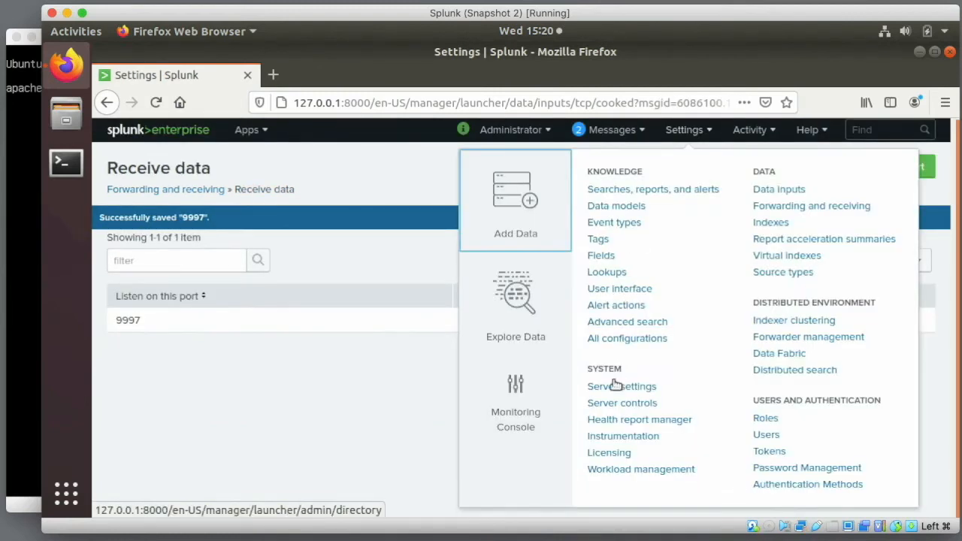
click(610, 404)
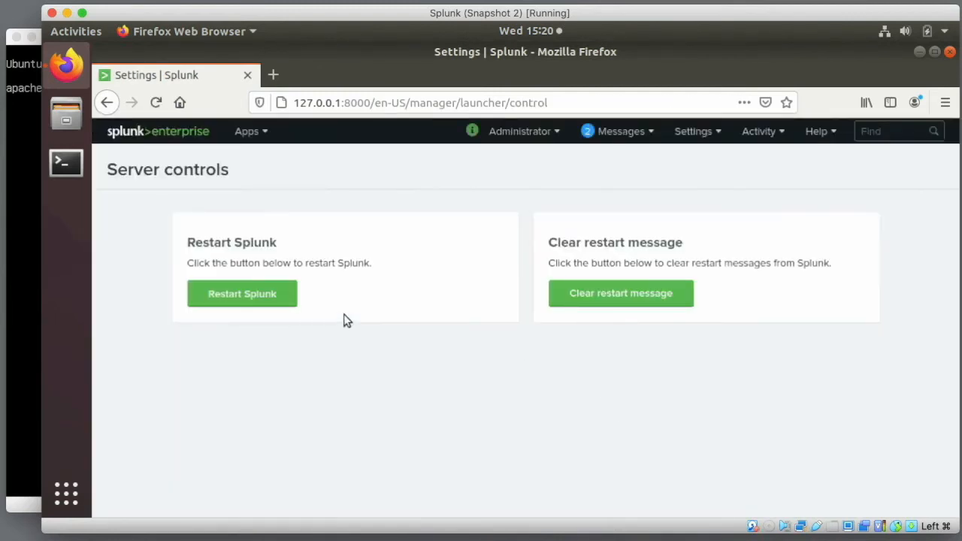
click(262, 298)
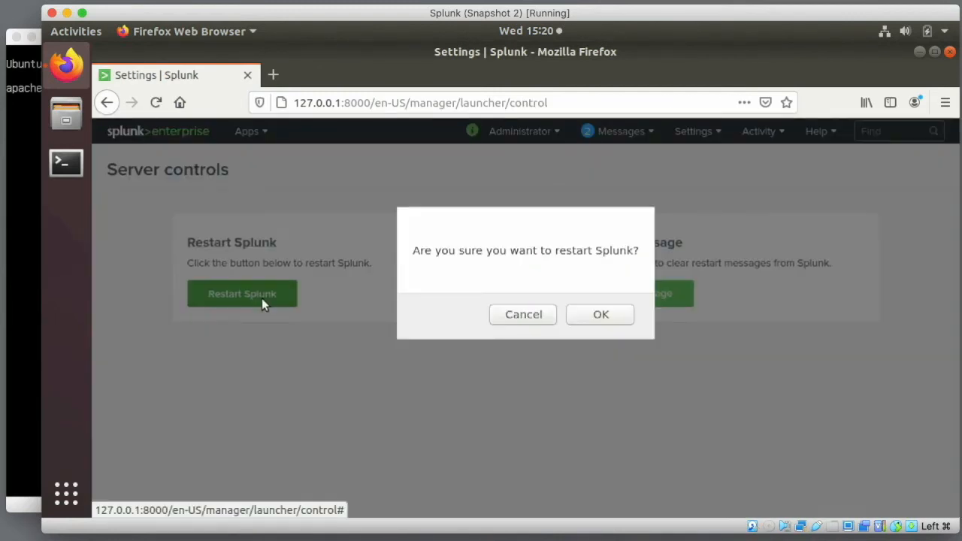
click(584, 321)
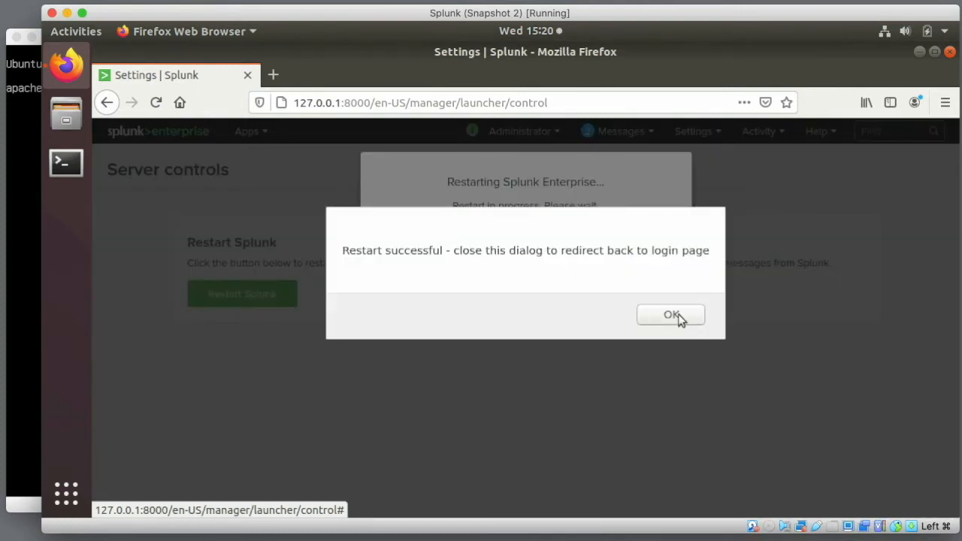
click(678, 319)
text(admin)
key(Tab)
text(••••••••)
key(Return)
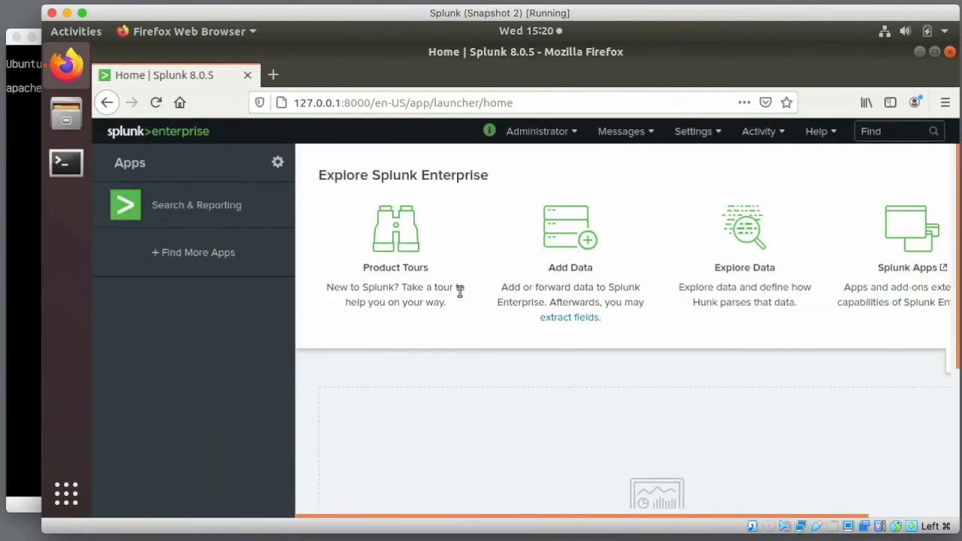
- Filter the Source types list for the Apache source types
click(698, 133)
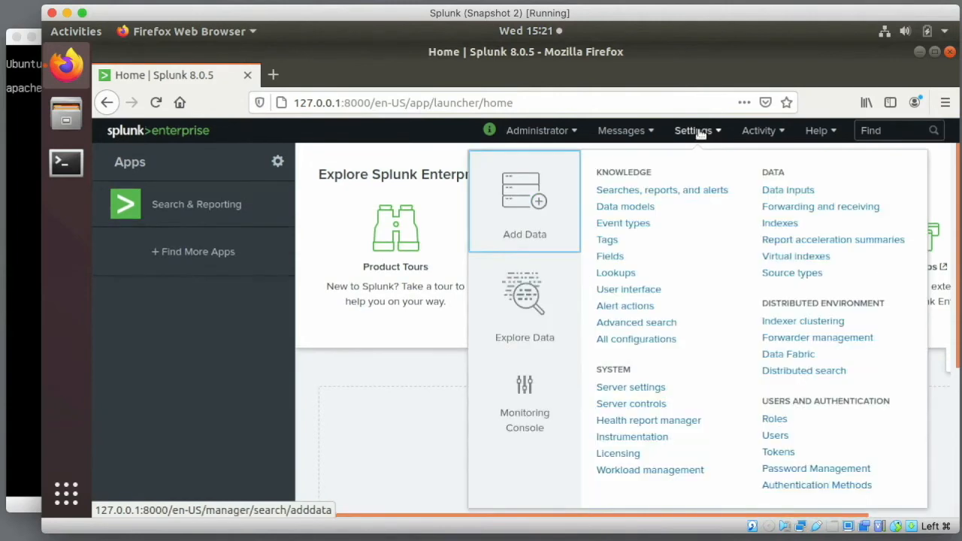
click(778, 276)
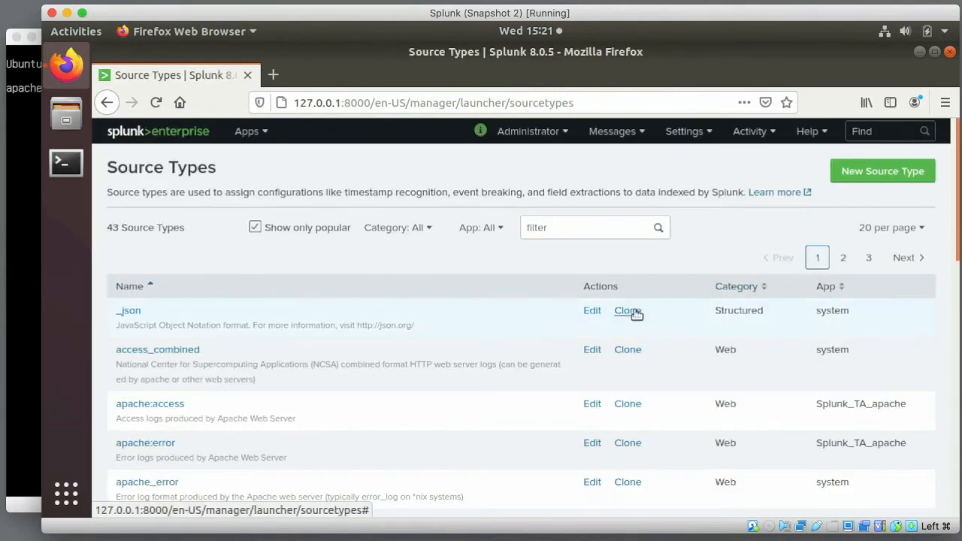
click(499, 231)
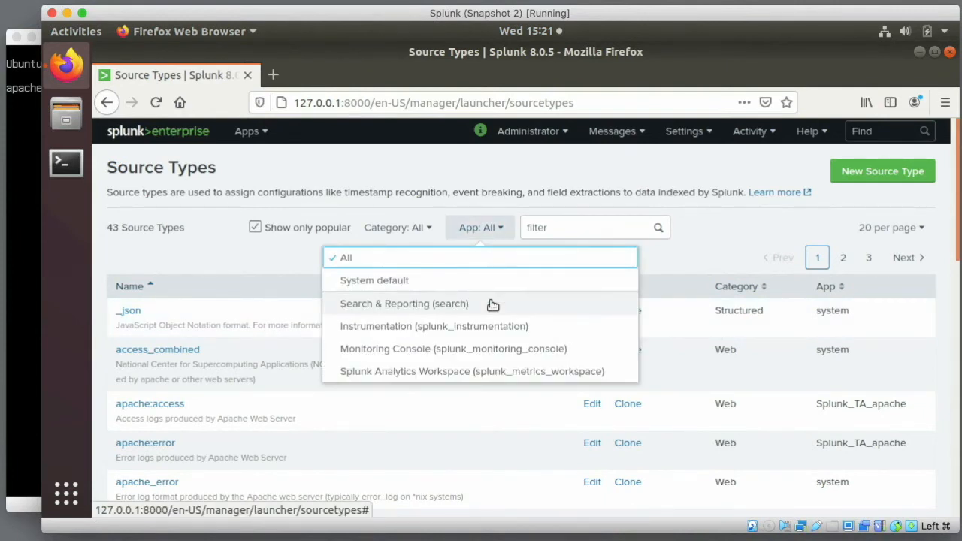
click(580, 234)
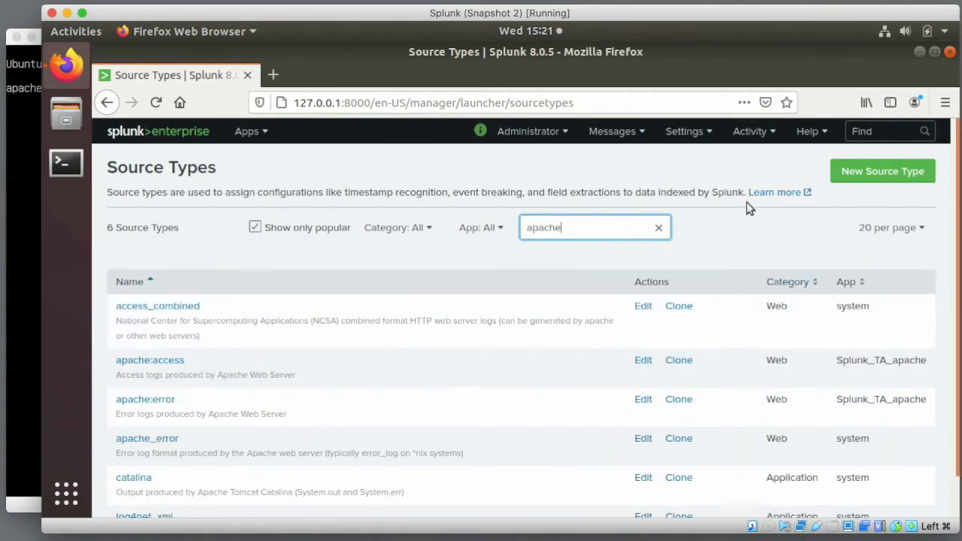
- Switch to Search & Reporting, skip the tour, and go to Dashboards
click(271, 132)
click(237, 160)
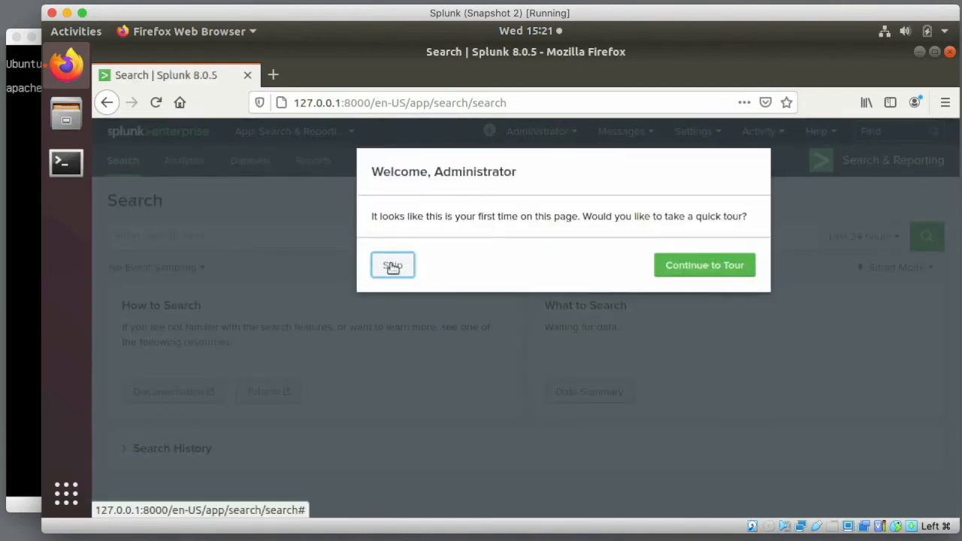
click(393, 266)
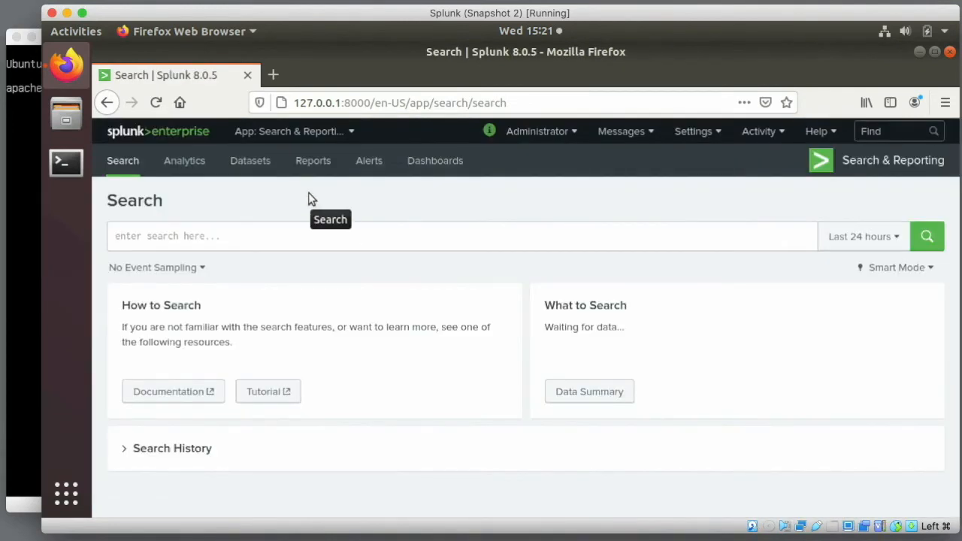
click(450, 172)
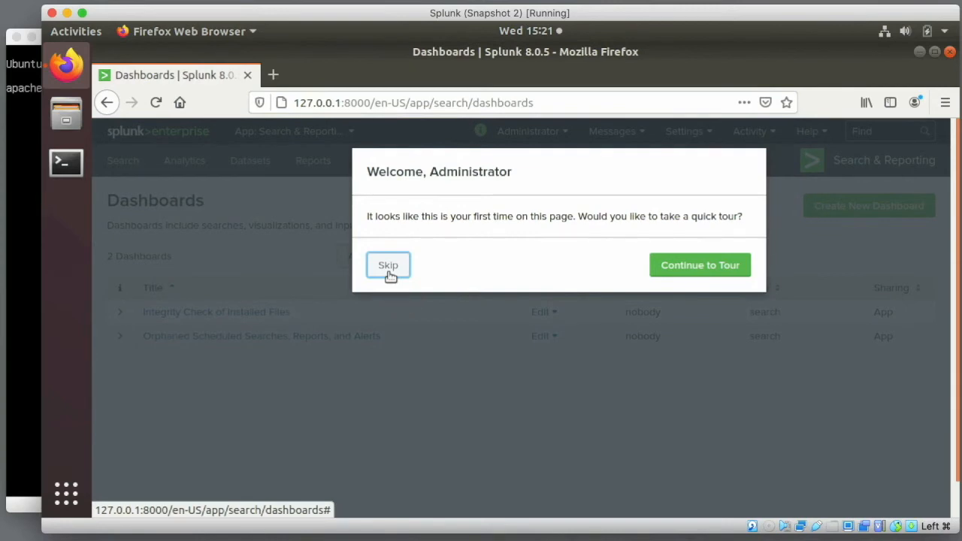
- Create dashboard 'apache demo' (ID apache_demo) with Shared in App permissions
click(388, 267)
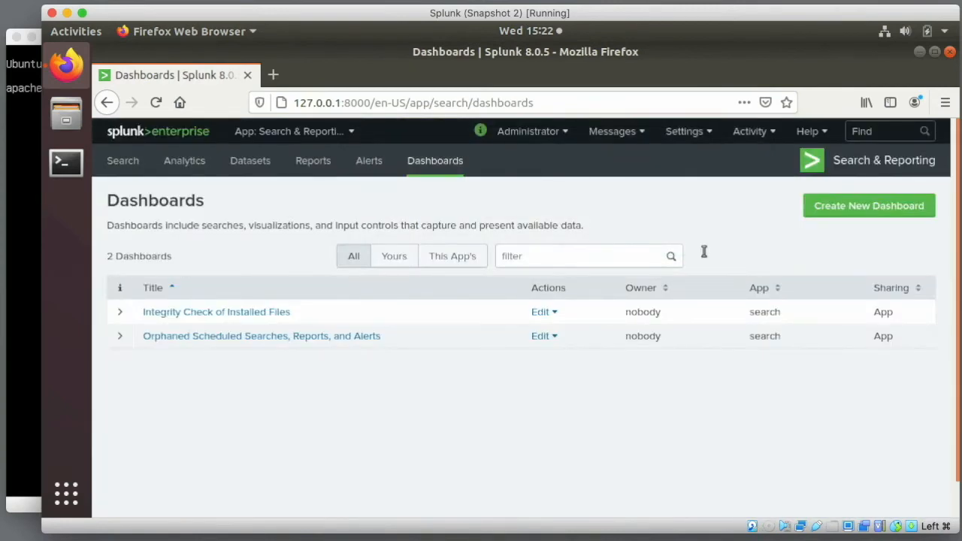
click(833, 205)
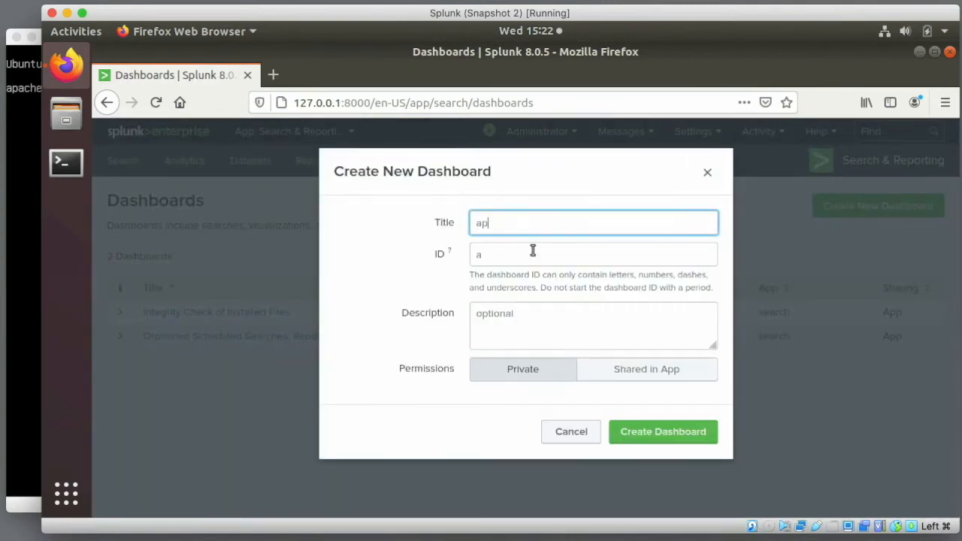
click(605, 368)
click(640, 431)
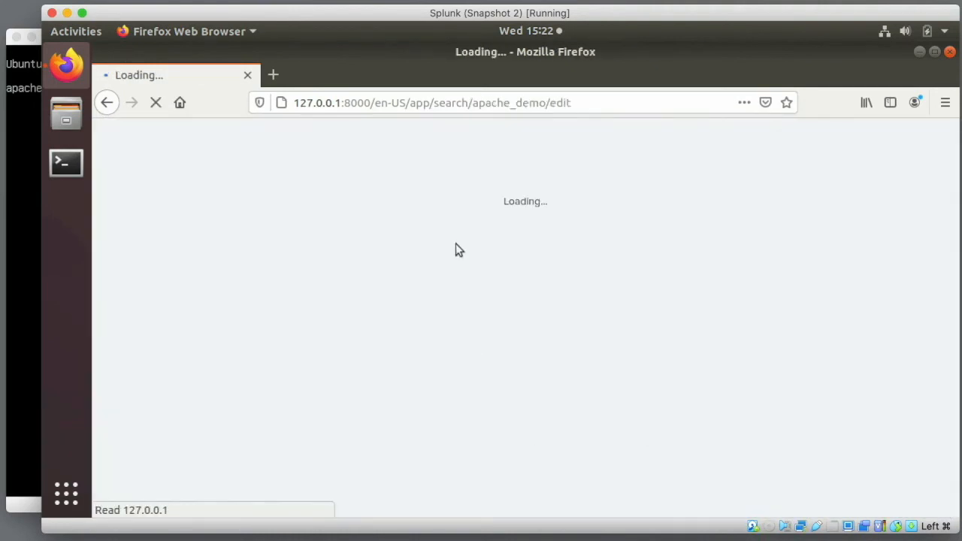
- Add prebuilt Apache panels: Activity by HTTP Method, average response time, status distribution, Total Volume per Application
click(363, 208)
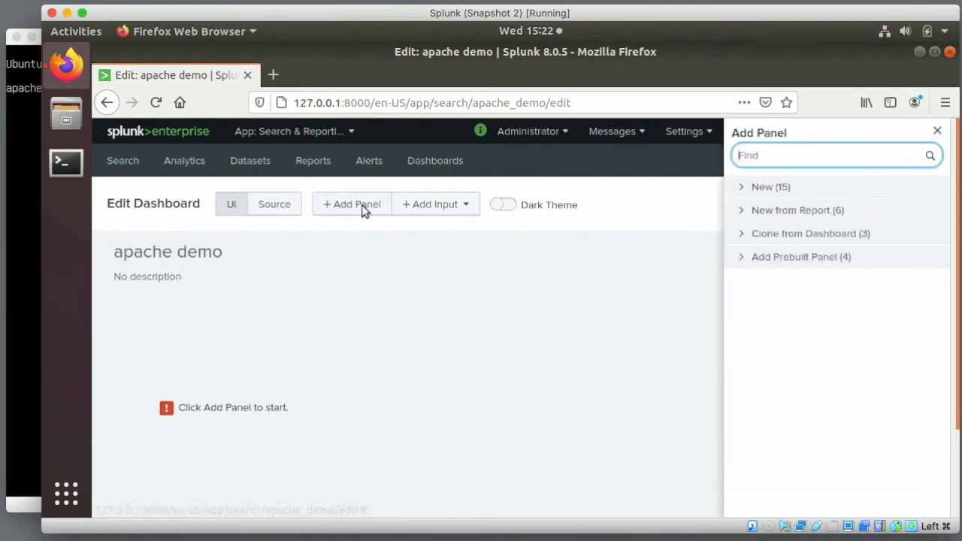
text(apache)
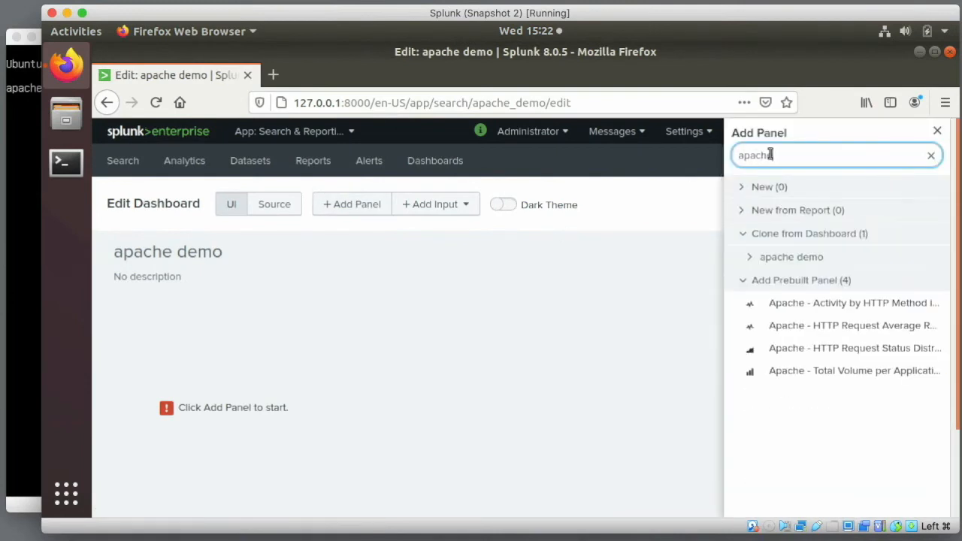
click(850, 304)
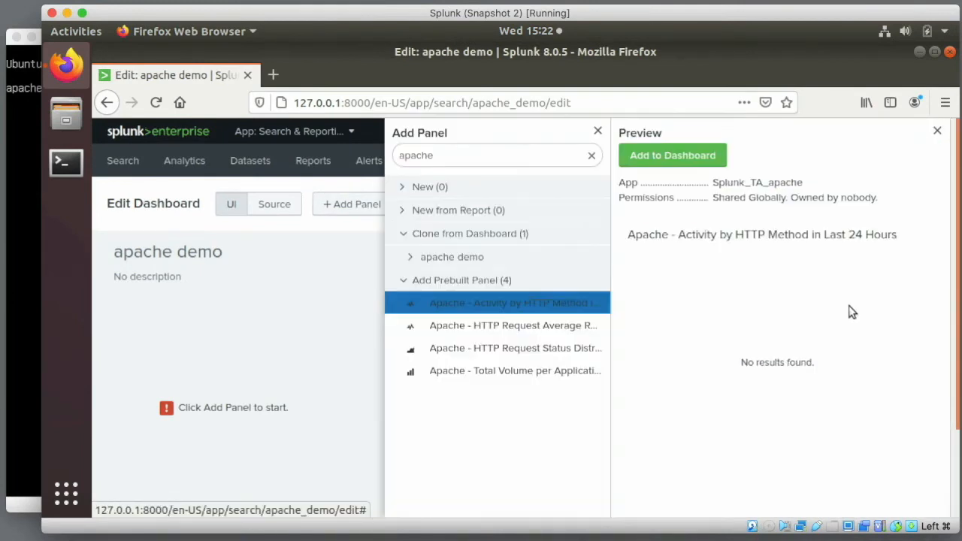
click(683, 162)
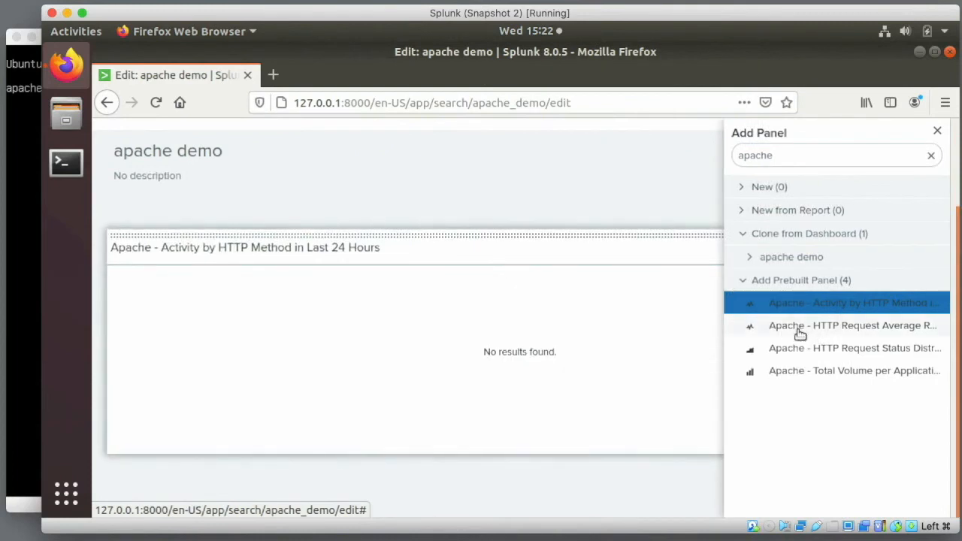
click(799, 331)
click(680, 157)
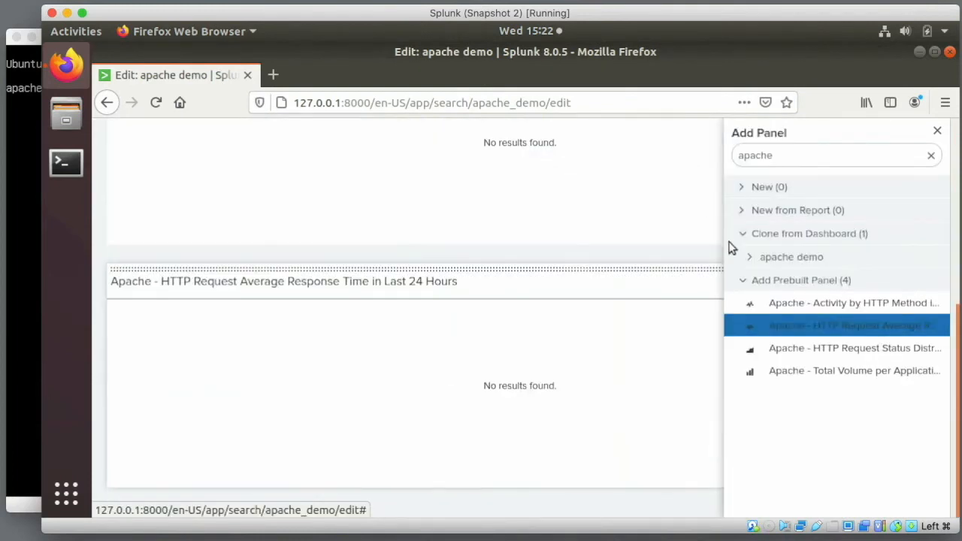
click(785, 350)
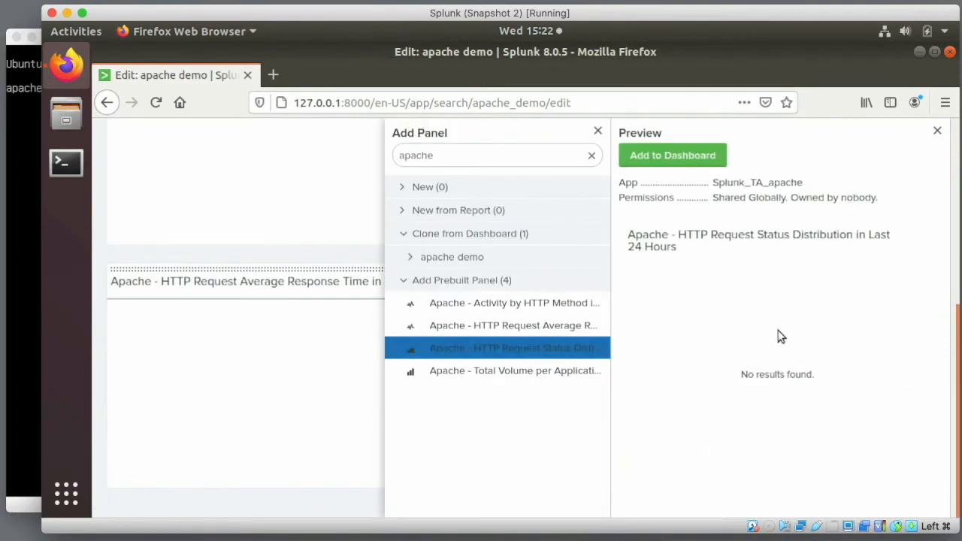
click(686, 159)
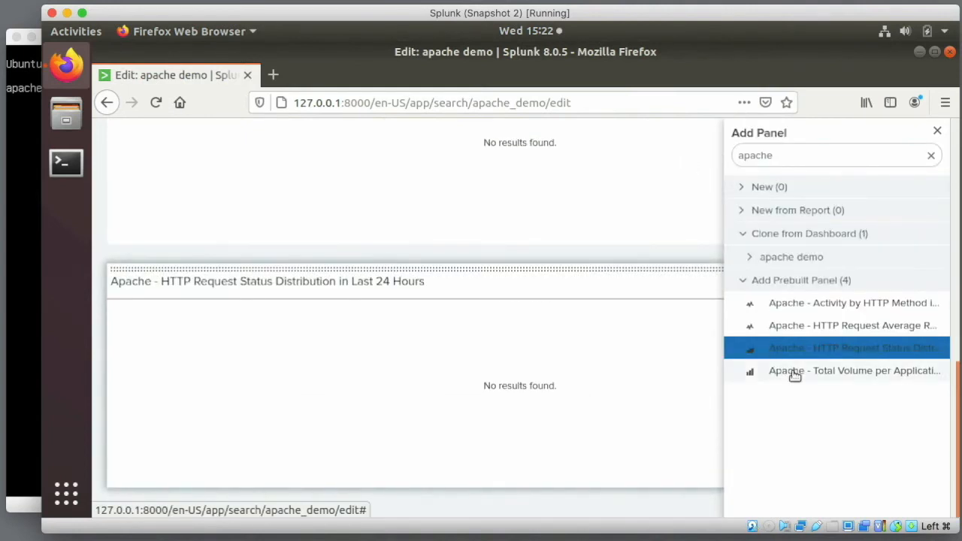
click(792, 372)
click(678, 158)
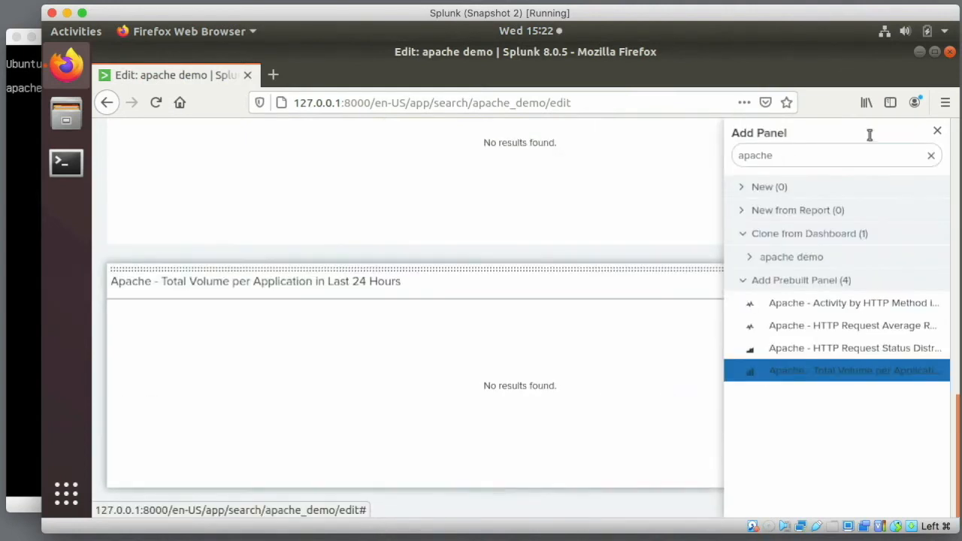
click(940, 132)
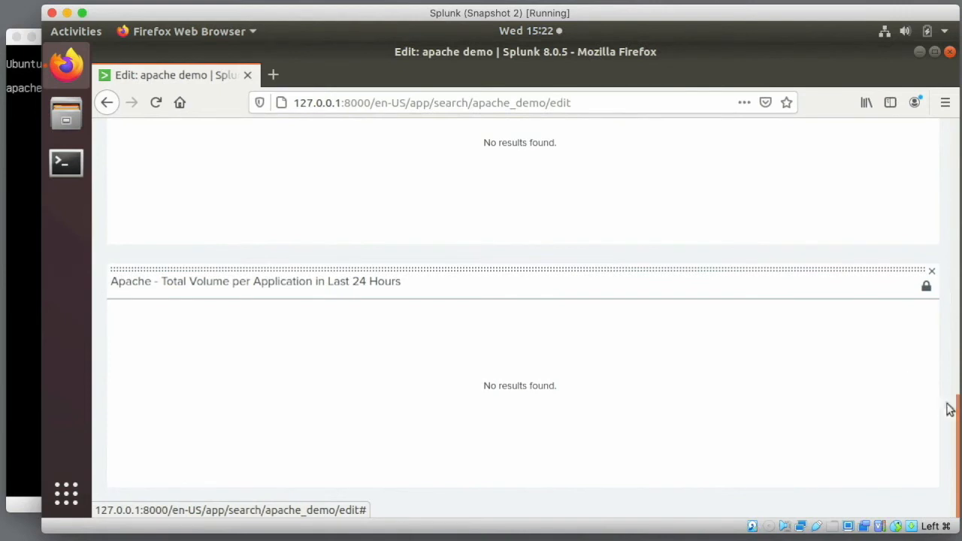
drag(955, 418, 954, 124)
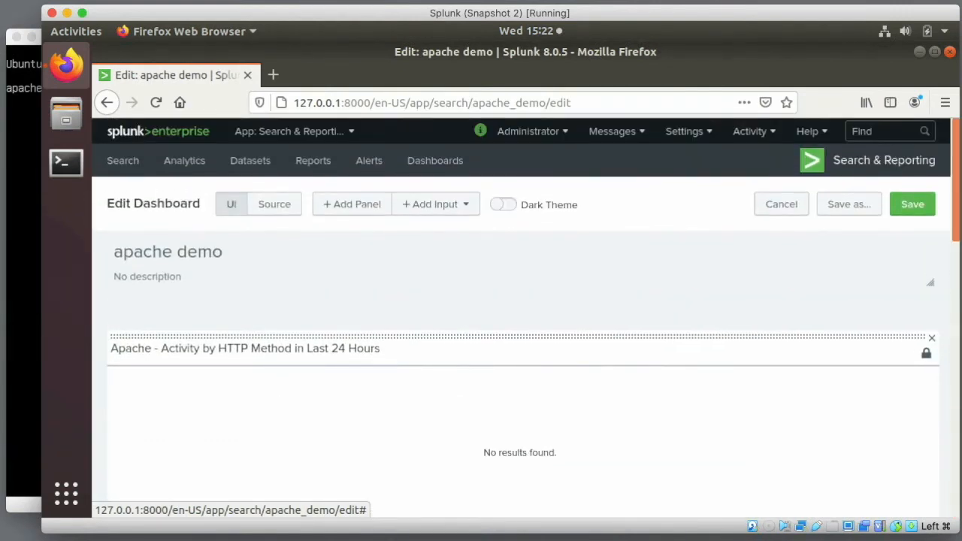
- Add a Last 24 hours time input and convert the Activity by HTTP Method panel to inline
click(449, 207)
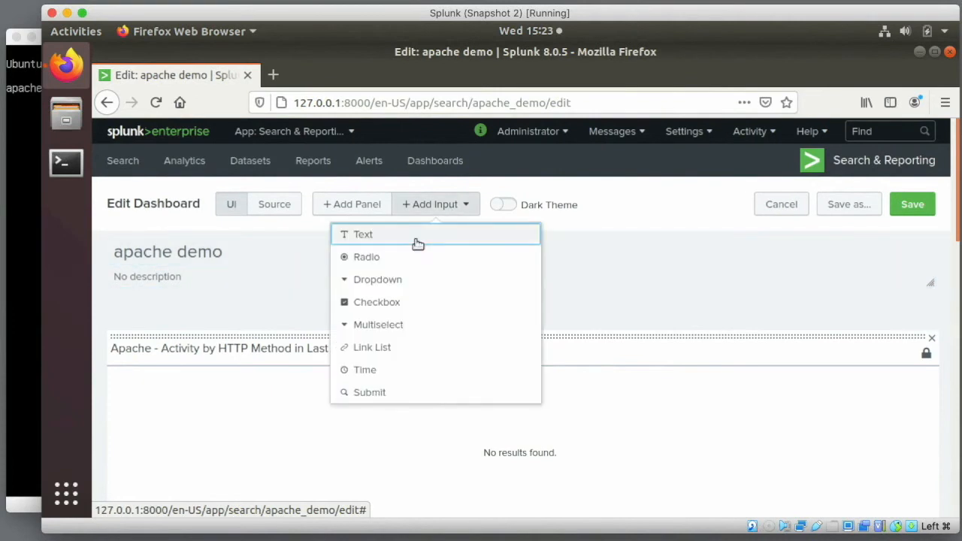
click(365, 370)
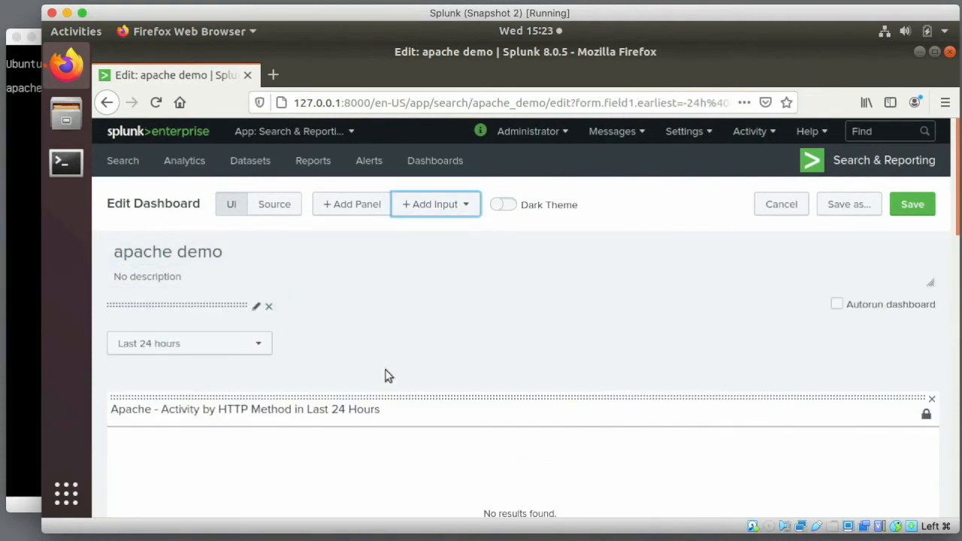
click(927, 418)
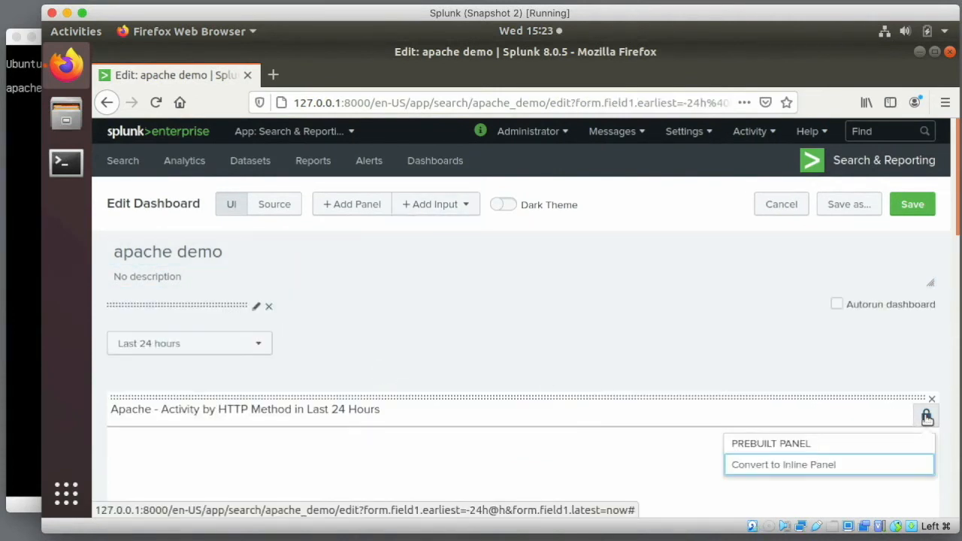
click(804, 462)
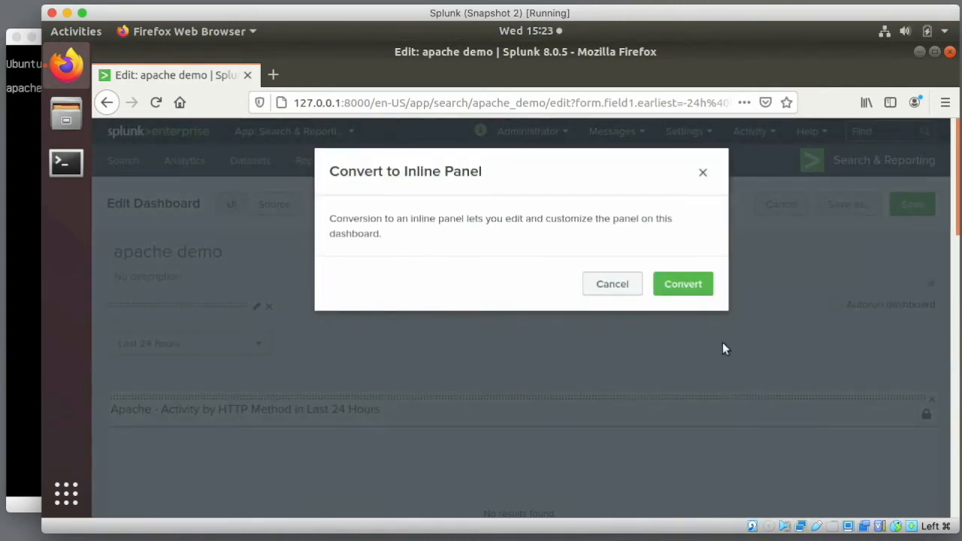
click(682, 284)
- Set the Activity by HTTP Method search's time range to Shared Time Picker (field1)
scroll(802, 373, down, 1)
scroll(801, 373, down, 3)
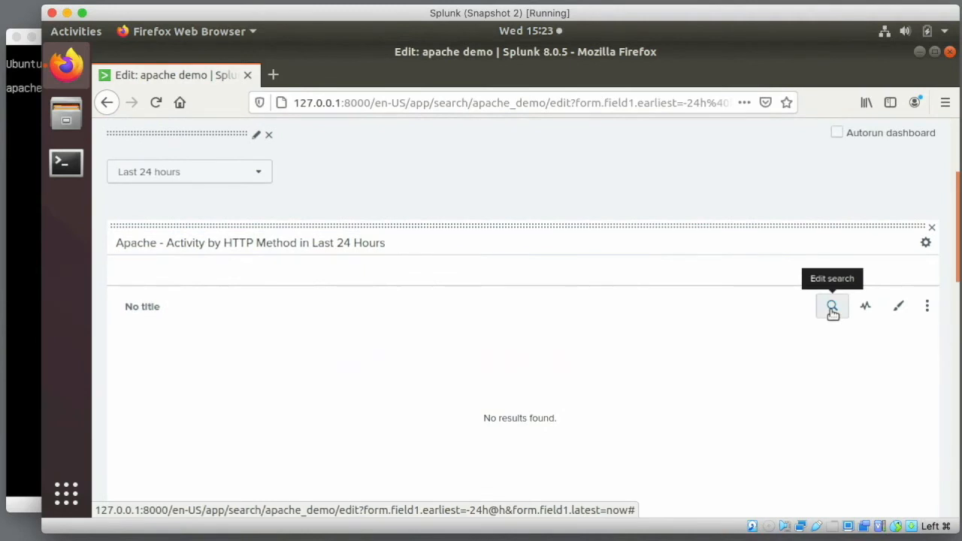
click(925, 310)
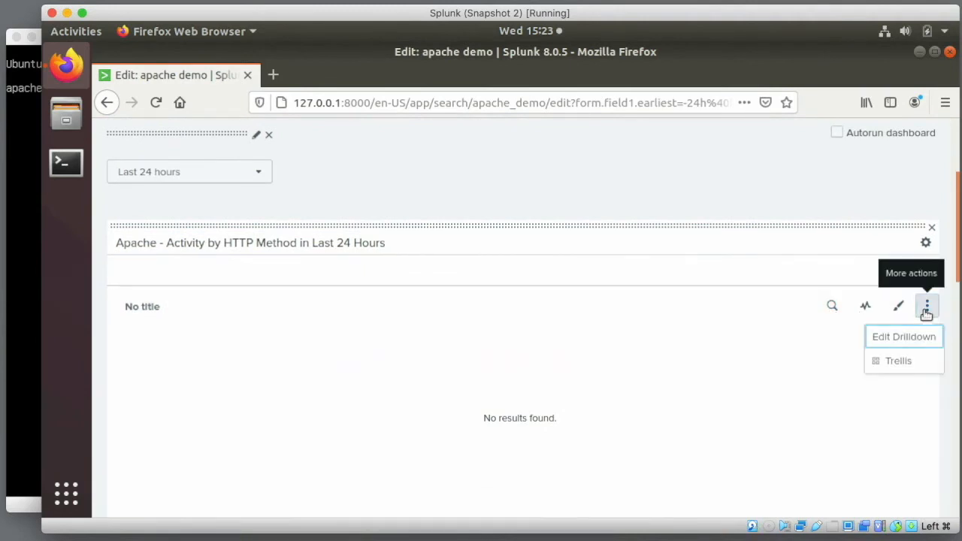
click(832, 306)
click(536, 348)
click(489, 373)
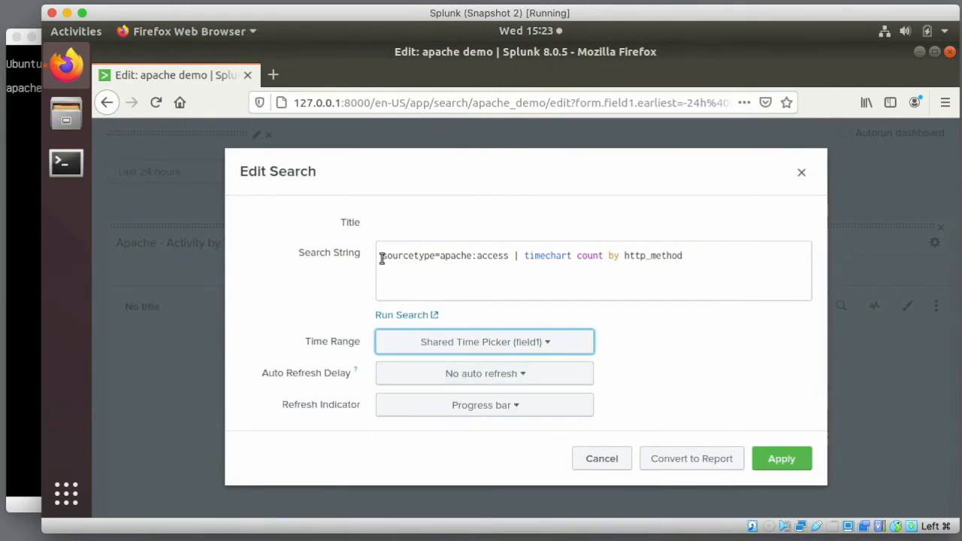
click(778, 459)
scroll(853, 389, down, 5)
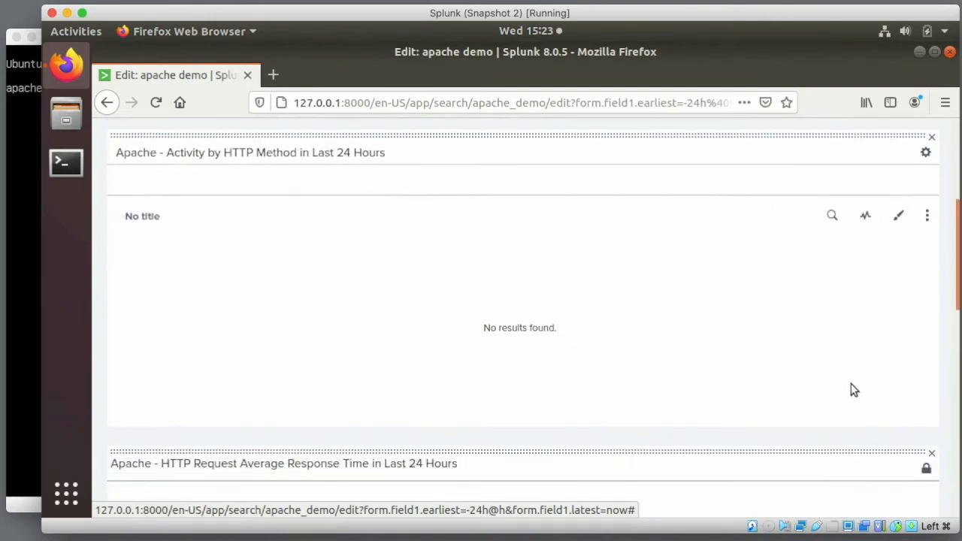
click(926, 392)
- Convert the average response time panel to inline and link it to Shared Time Picker (field1)
click(792, 441)
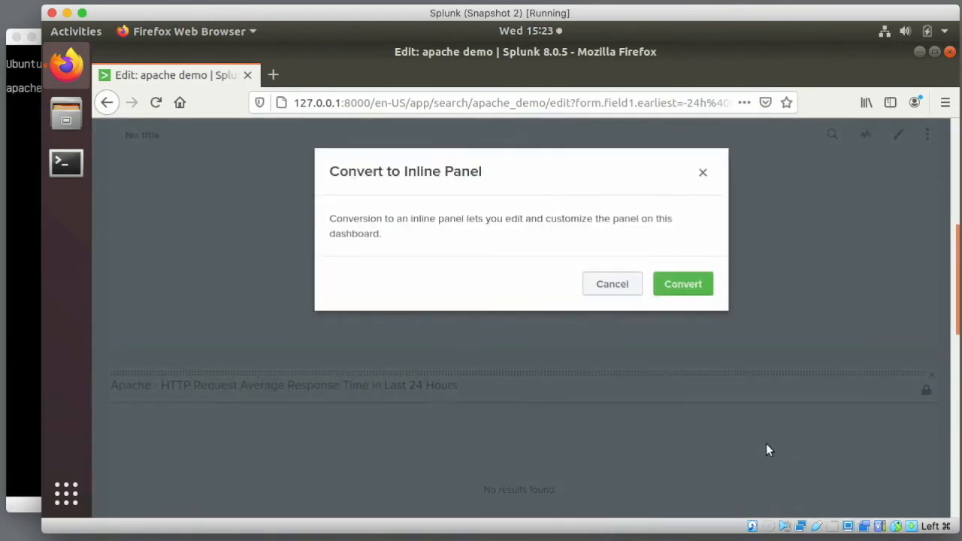
click(673, 287)
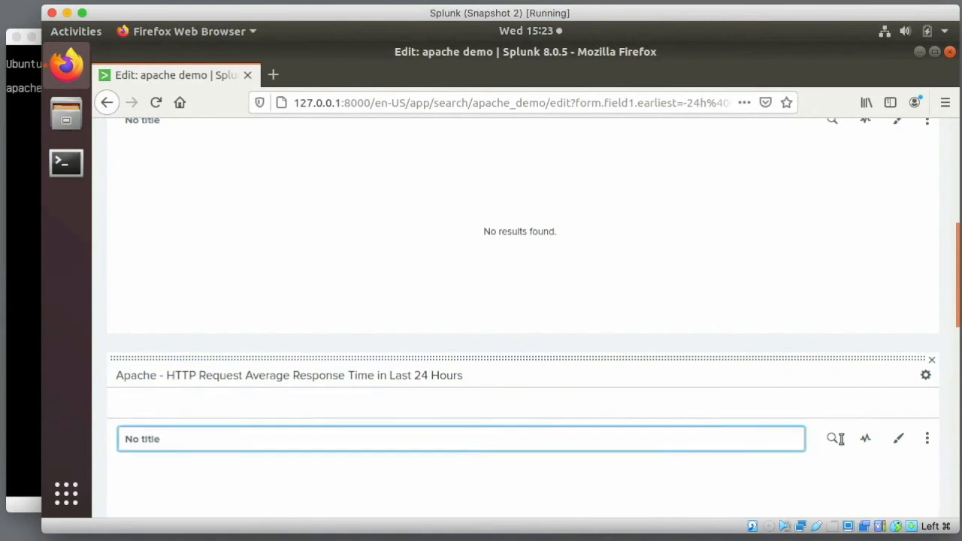
click(829, 441)
click(516, 343)
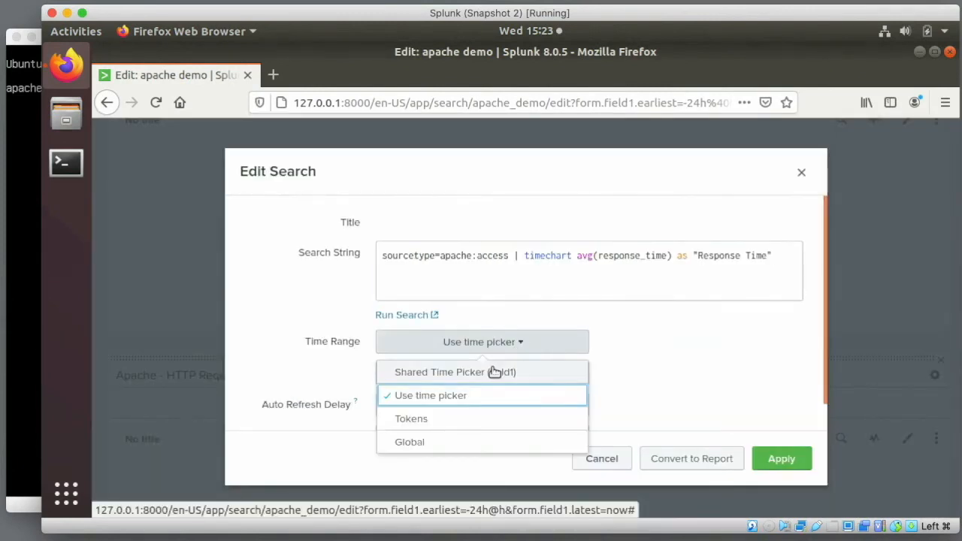
click(491, 369)
click(774, 460)
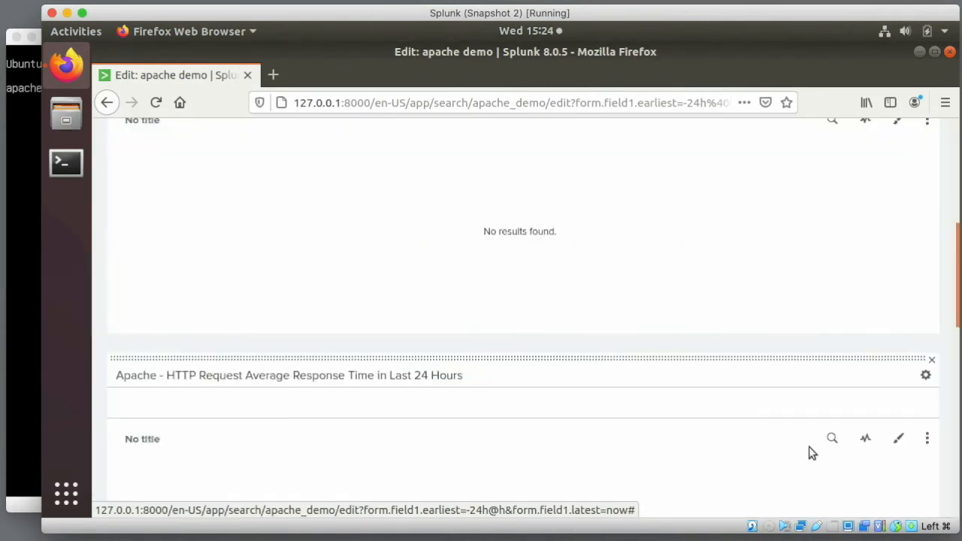
- Convert the status distribution panel to inline and link it to Shared Time Picker (field1)
scroll(808, 446, down, 3)
scroll(808, 446, down, 4)
click(925, 307)
click(781, 359)
click(673, 286)
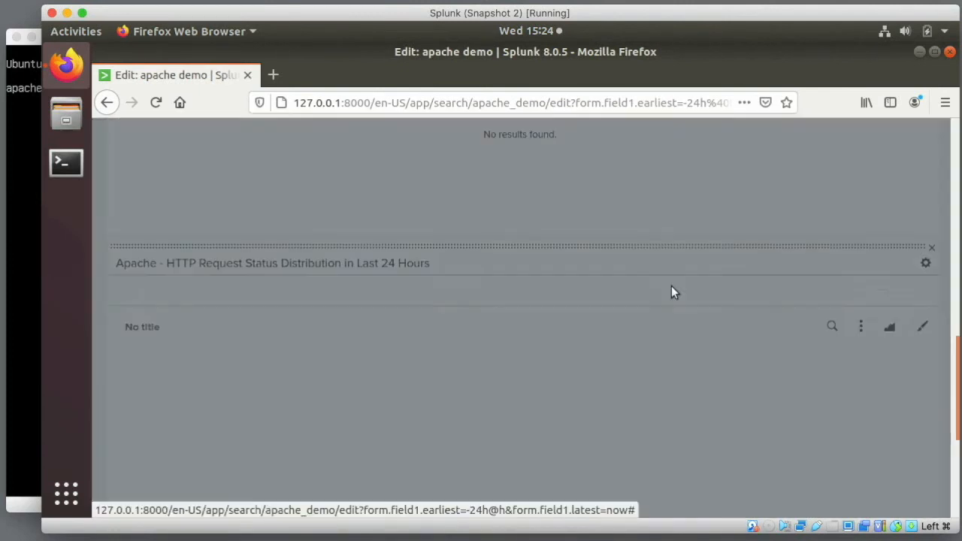
click(828, 338)
click(510, 341)
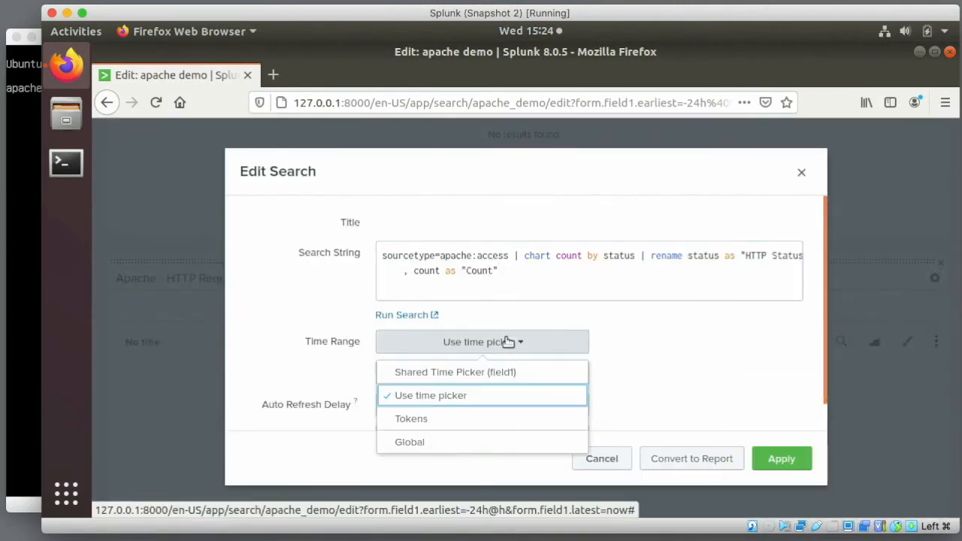
click(498, 371)
click(779, 461)
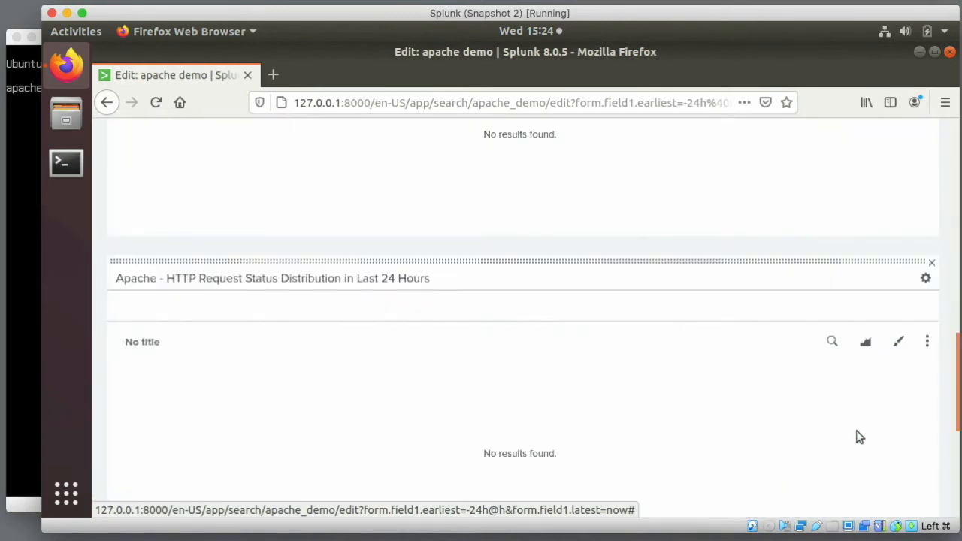
- Convert the Total Volume per Application panel to inline and link it to Shared Time Picker (field1)
scroll(857, 436, down, 5)
click(925, 385)
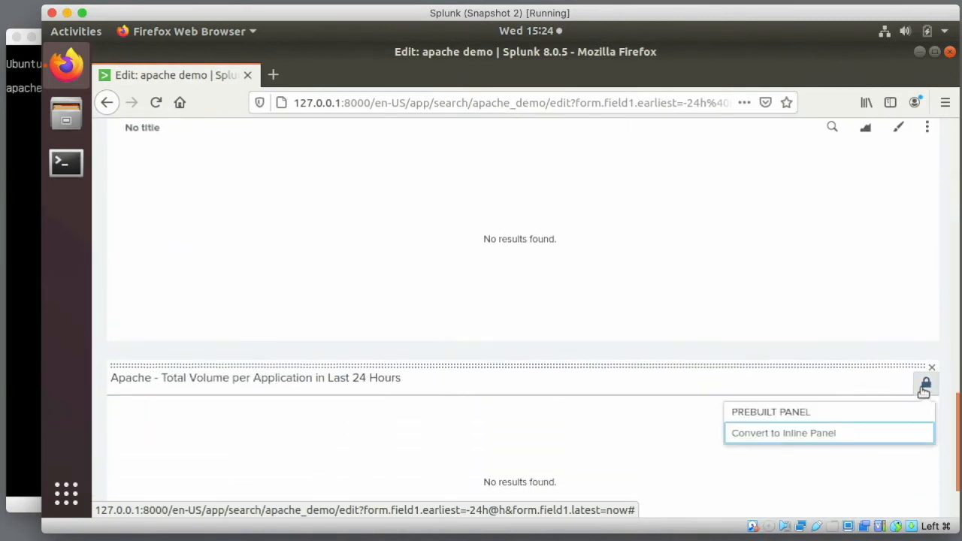
click(801, 435)
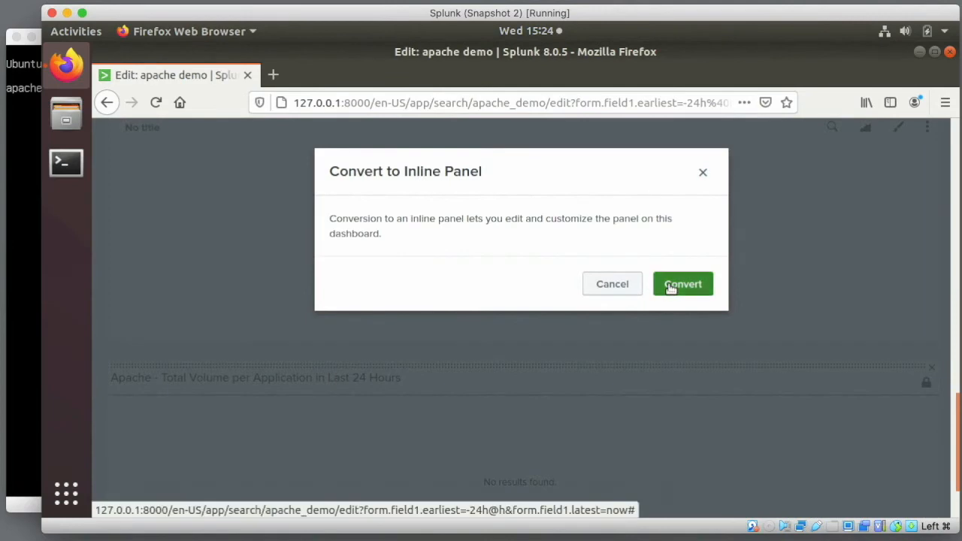
click(674, 287)
click(831, 458)
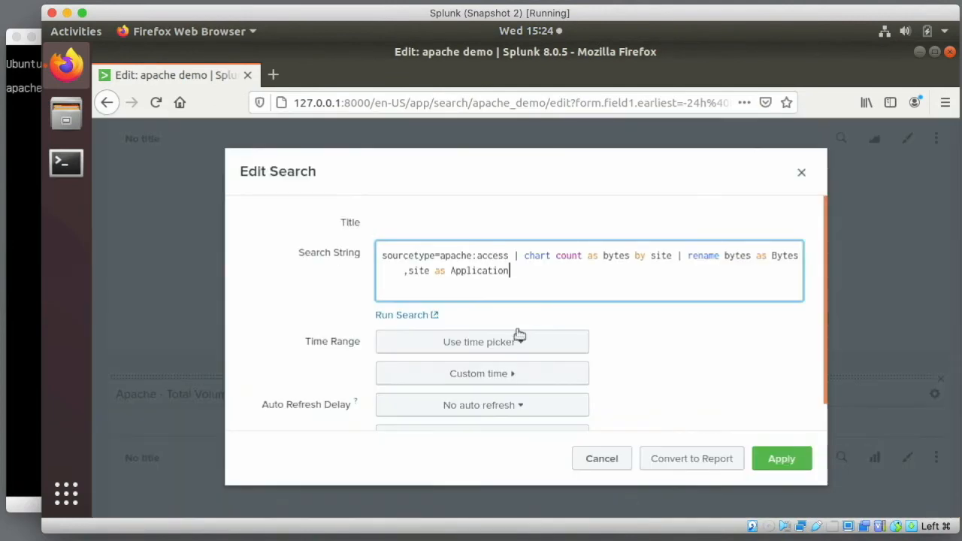
click(515, 343)
click(493, 371)
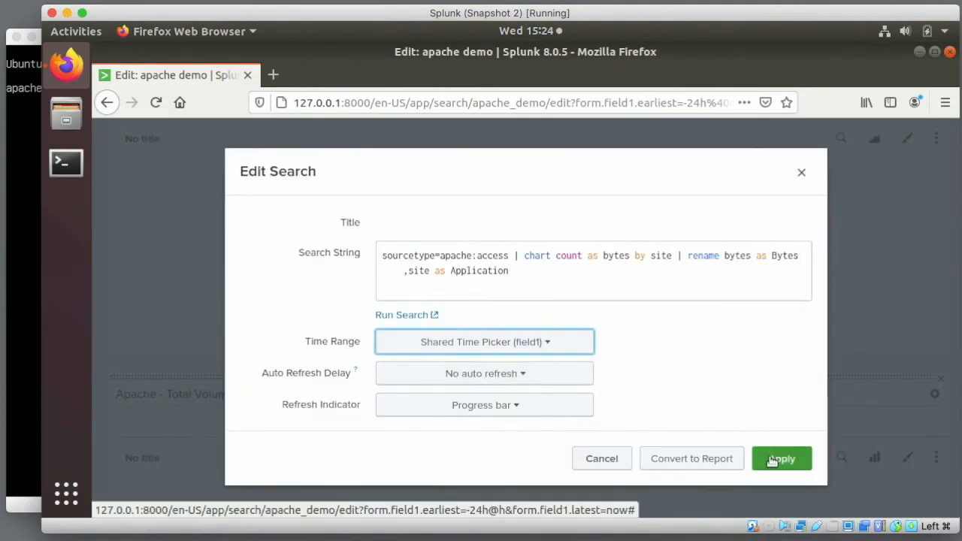
click(772, 461)
- Save the edited apache demo dashboard
scroll(847, 272, up, 5)
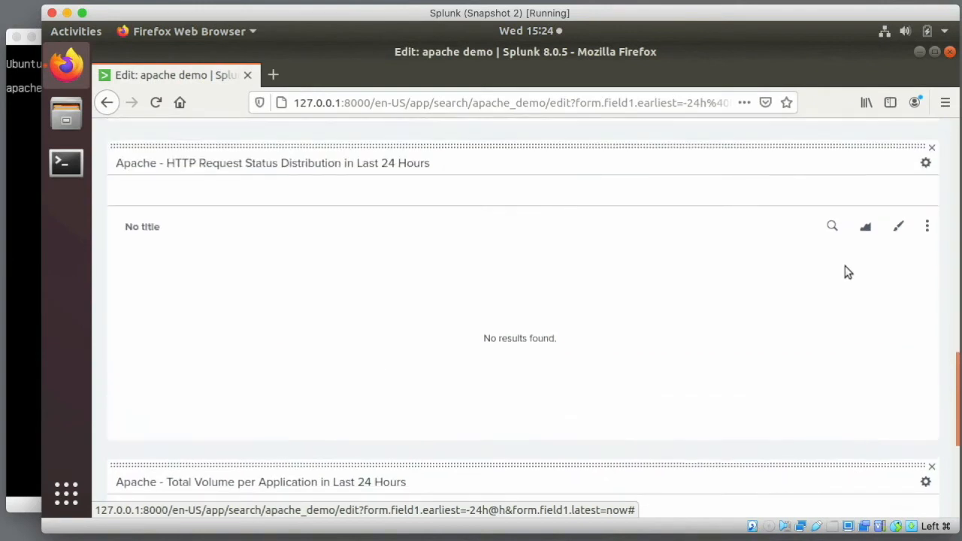
scroll(848, 272, up, 8)
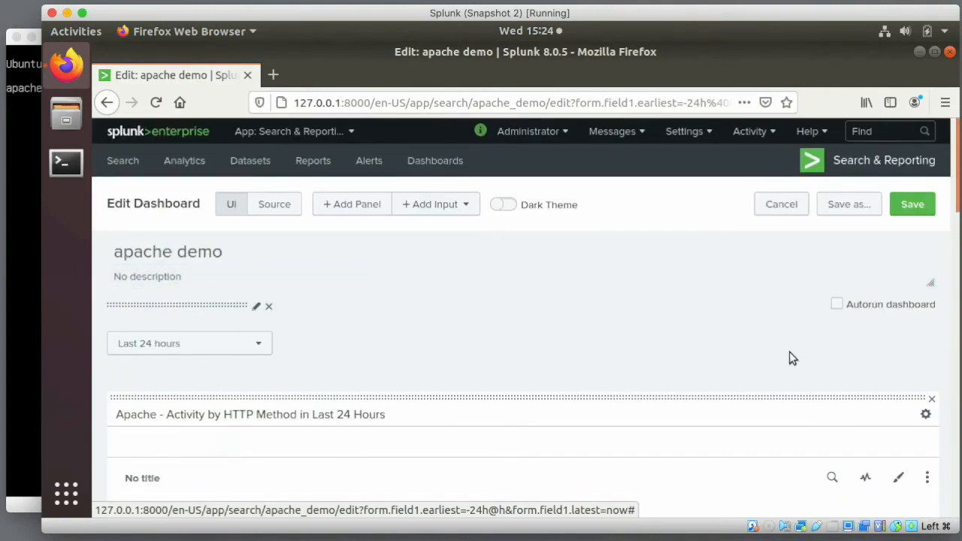
click(912, 204)
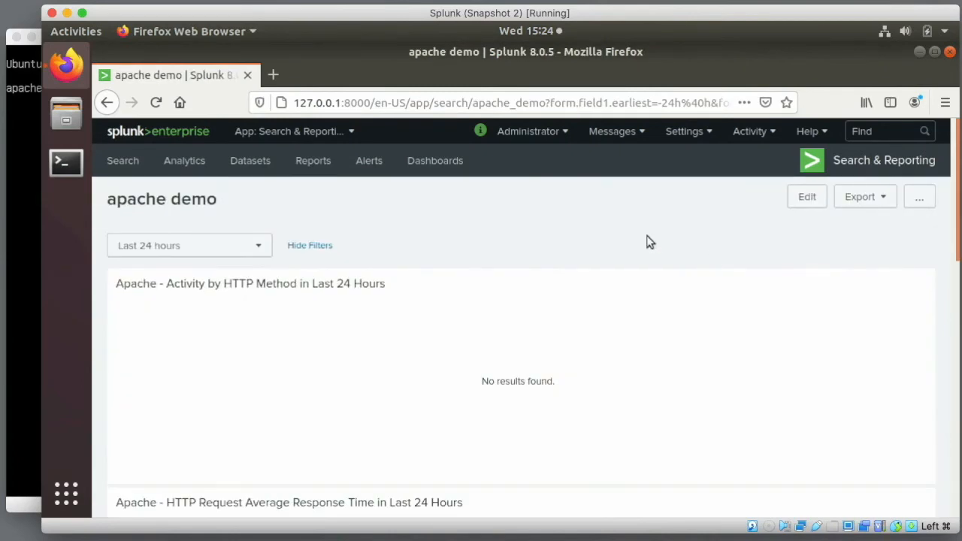
click(710, 132)
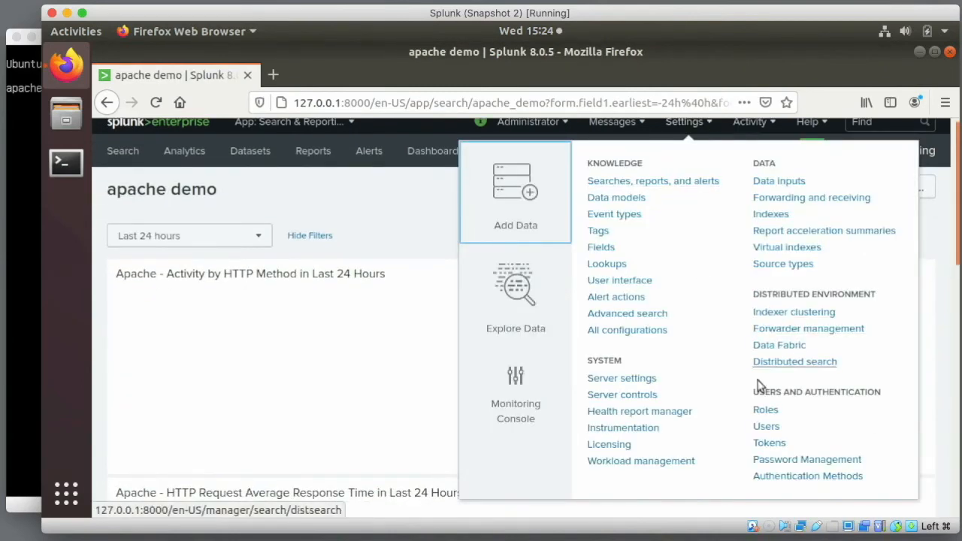
click(767, 409)
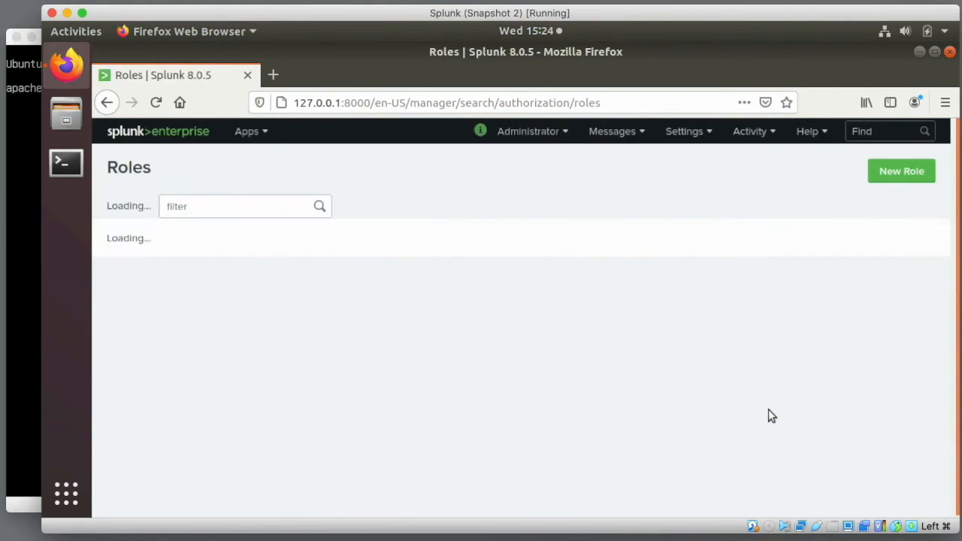
- Give the admin role the web index as included and default-searched, and save
click(127, 266)
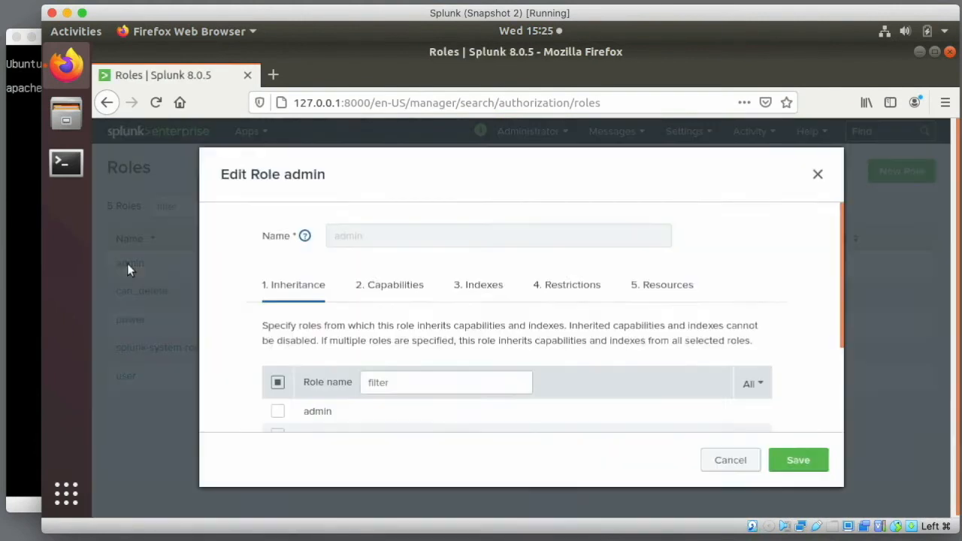
click(482, 286)
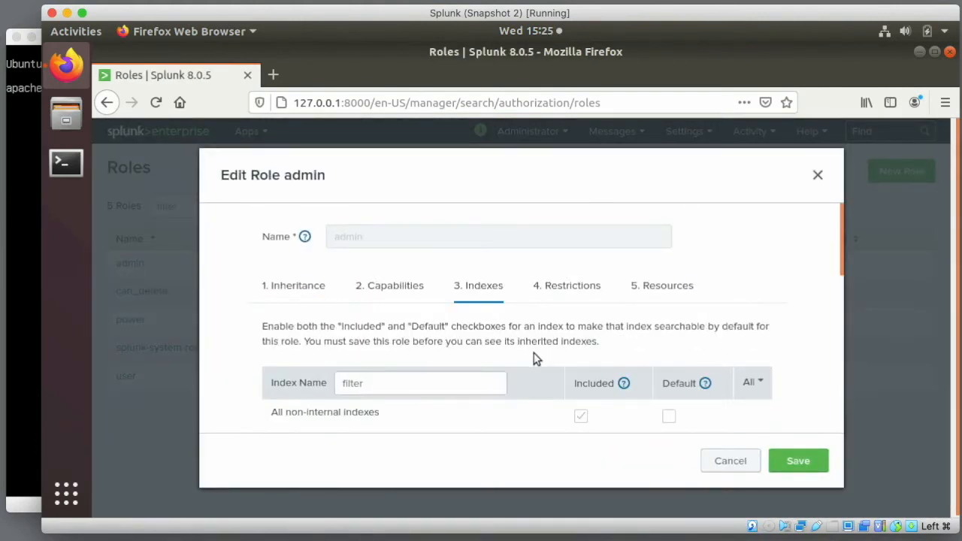
scroll(535, 359, down, 5)
scroll(535, 359, down, 7)
click(674, 396)
click(798, 466)
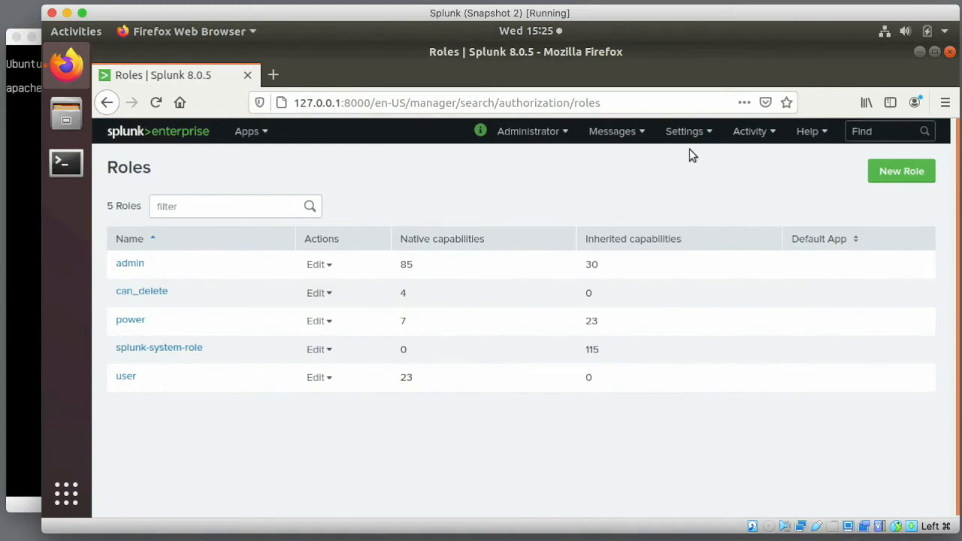
- Return to Search & Reporting, then lock the Ubuntu machine's screen
click(250, 132)
click(244, 163)
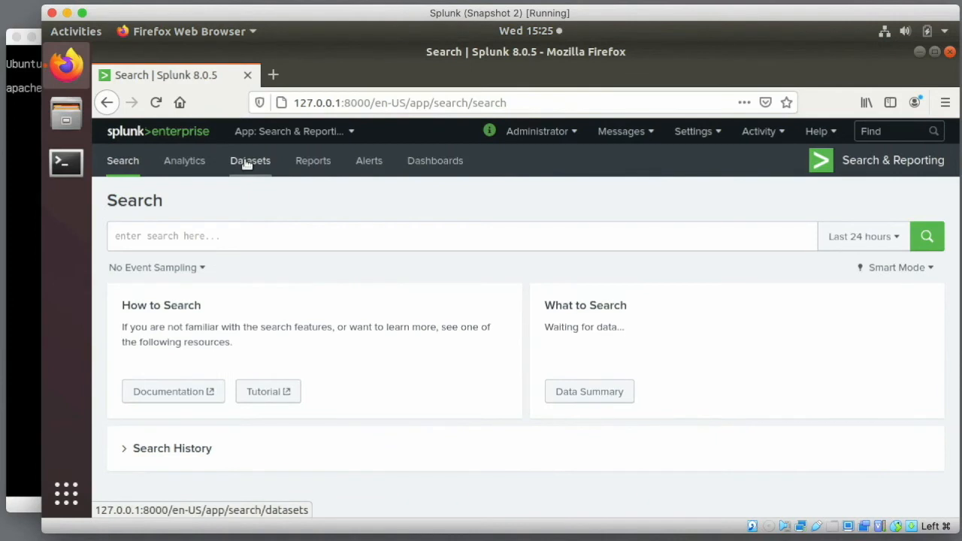
click(946, 33)
click(837, 216)
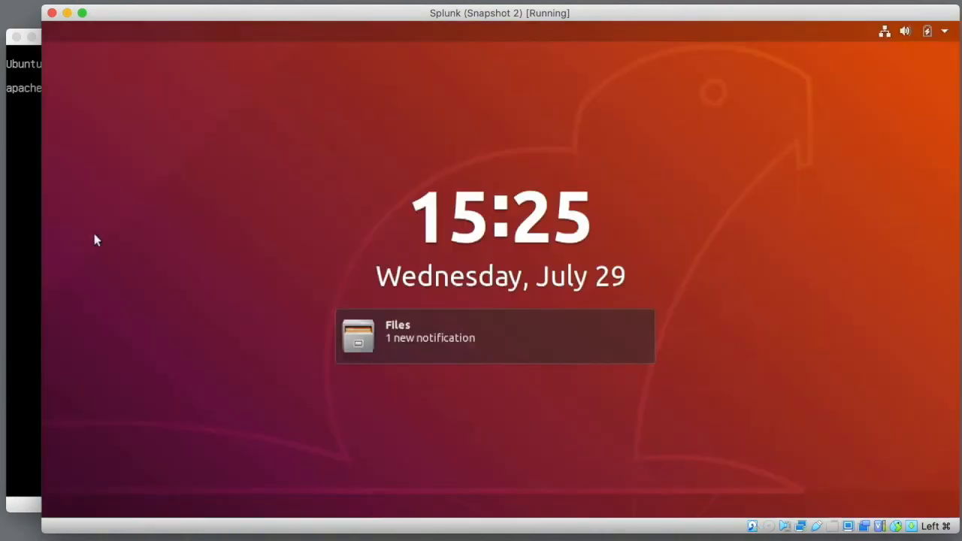
- Log in at the Apache VM console and confirm apache2 is running and listening on port 80
click(28, 216)
text(splunker)
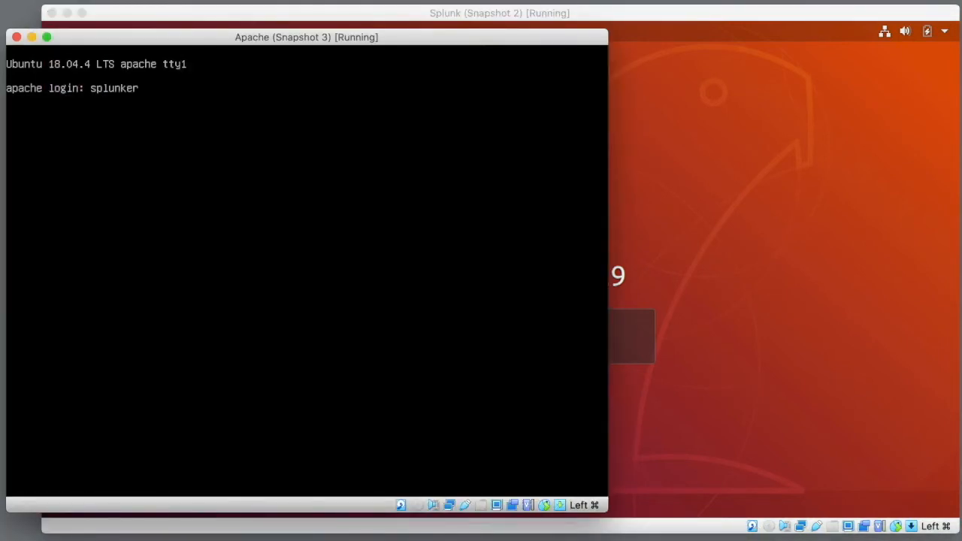
key(Return)
key(Return)
text(sudo service apache2 status)
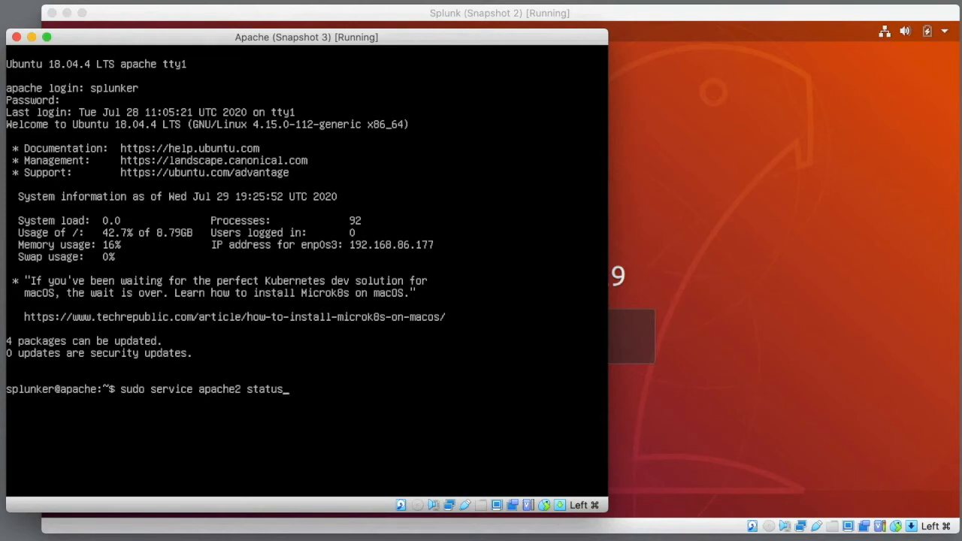
key(Return)
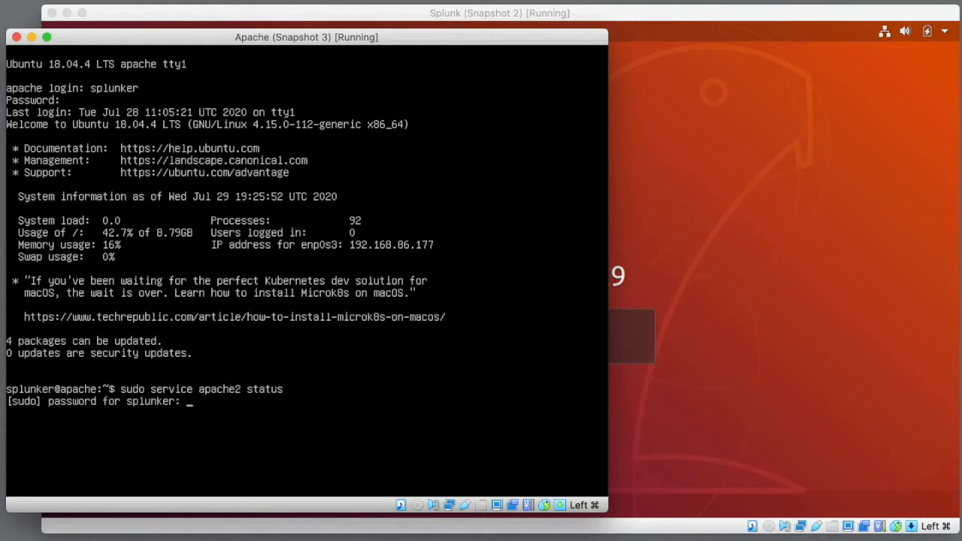
key(Return)
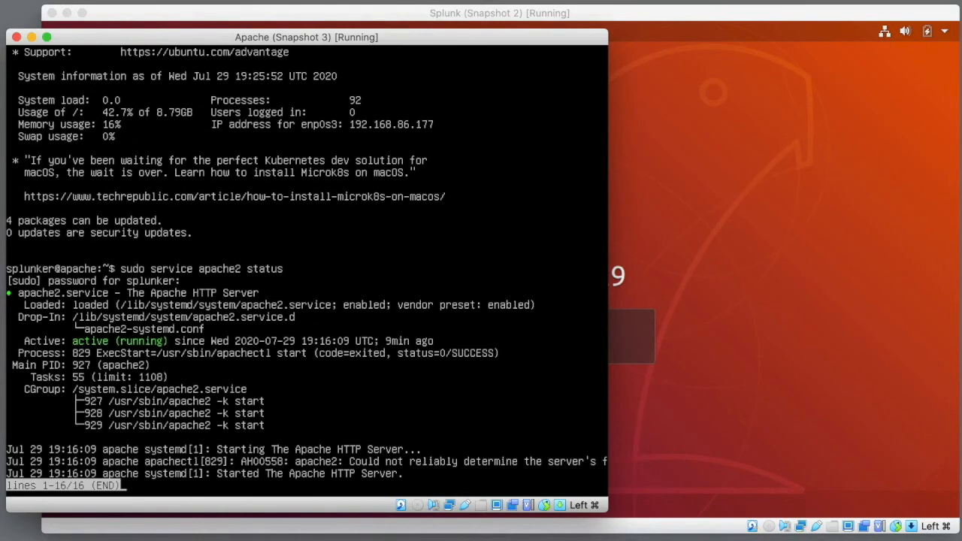
text(q)
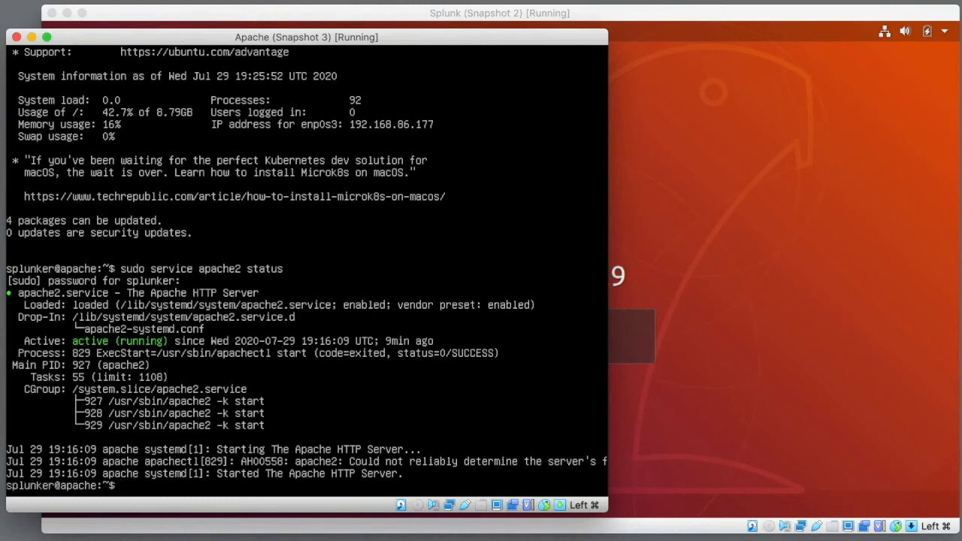
text(sudo netstat -an)
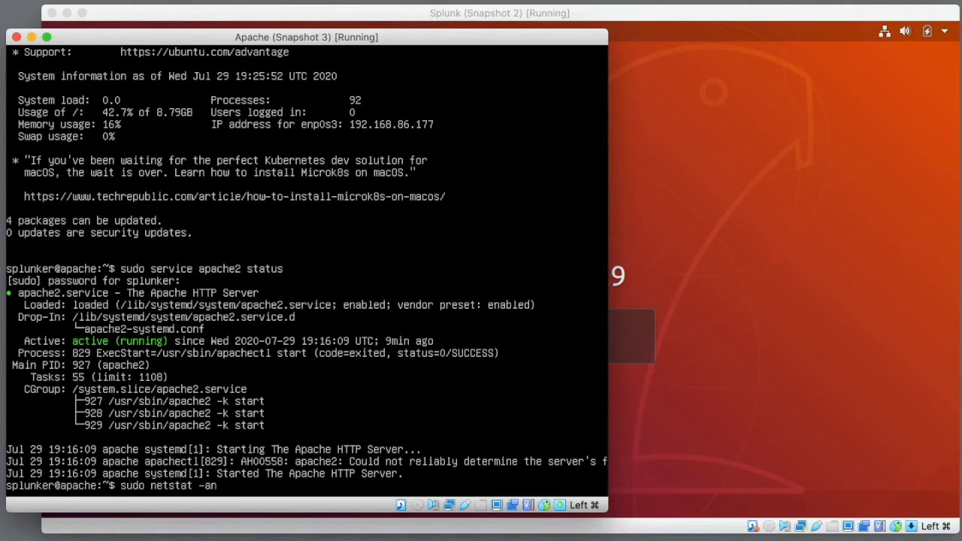
text(tup | grep apache)
key(Return)
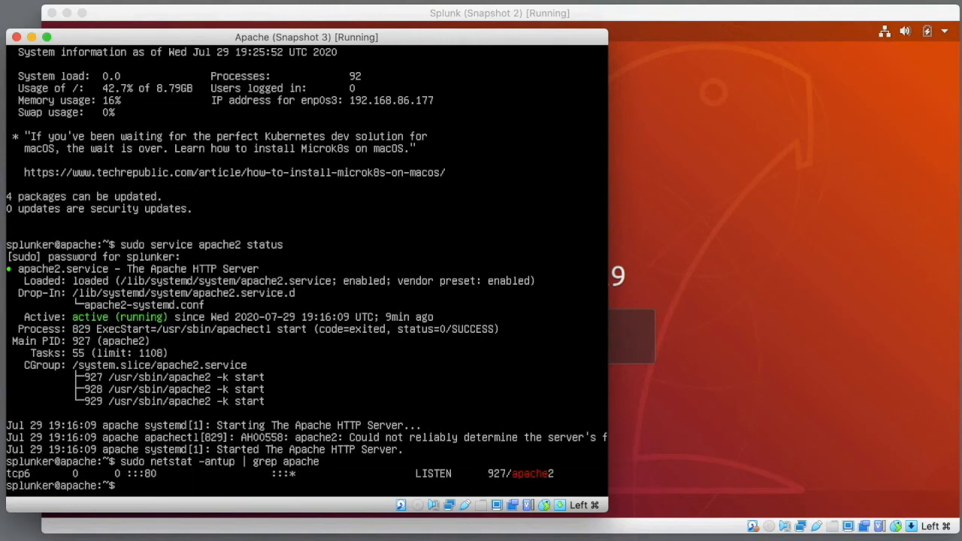
- Show the server's IP address 192.168.86.177 and list the forwarder packages in the home folder
text(sudo ifconfig)
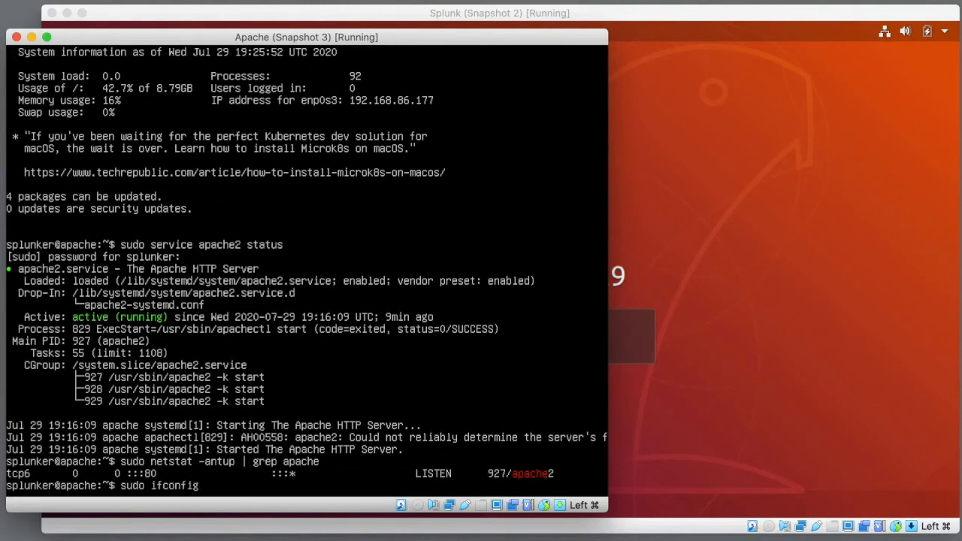
key(Return)
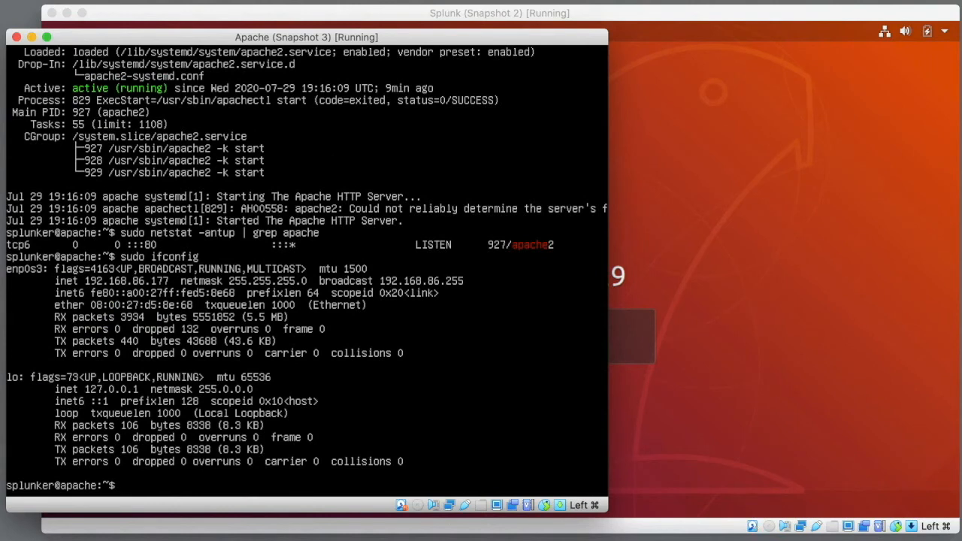
text(pwd)
key(Return)
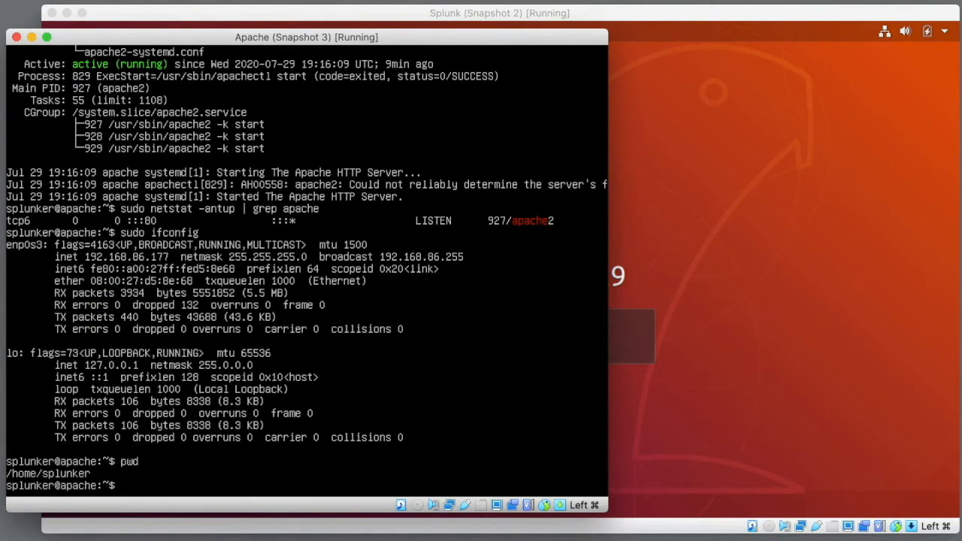
text(ls -lh)
key(Return)
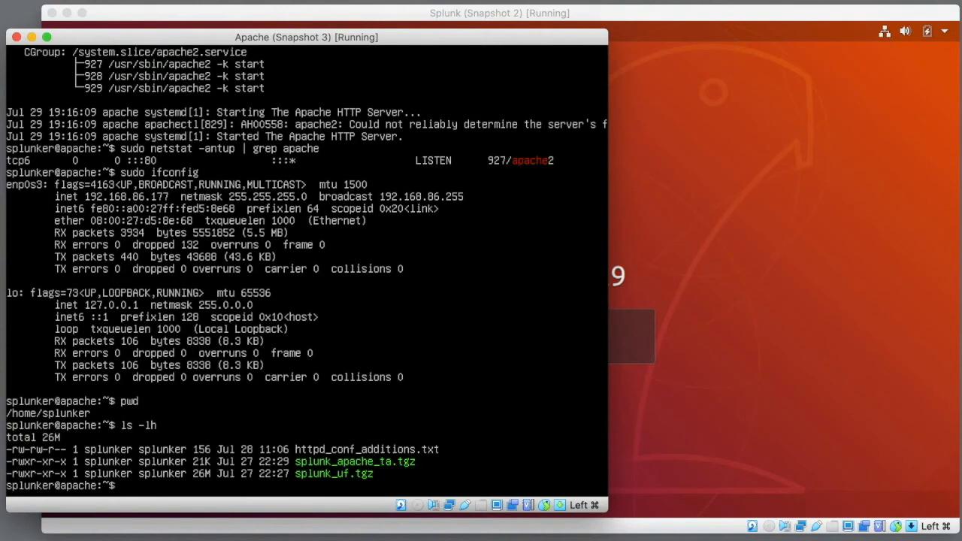
text(sudo tar xzvf ./sp)
- Extract splunk_uf.tgz into /opt/ and list the new /opt/splunkforwarder folder
key(Tab)
text(u)
key(Tab)
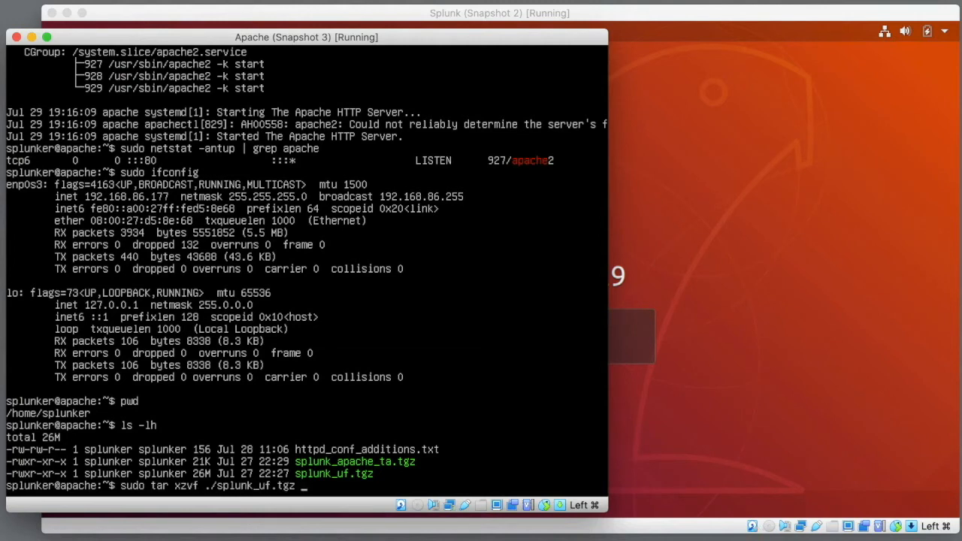
text(-C /opt/)
key(Return)
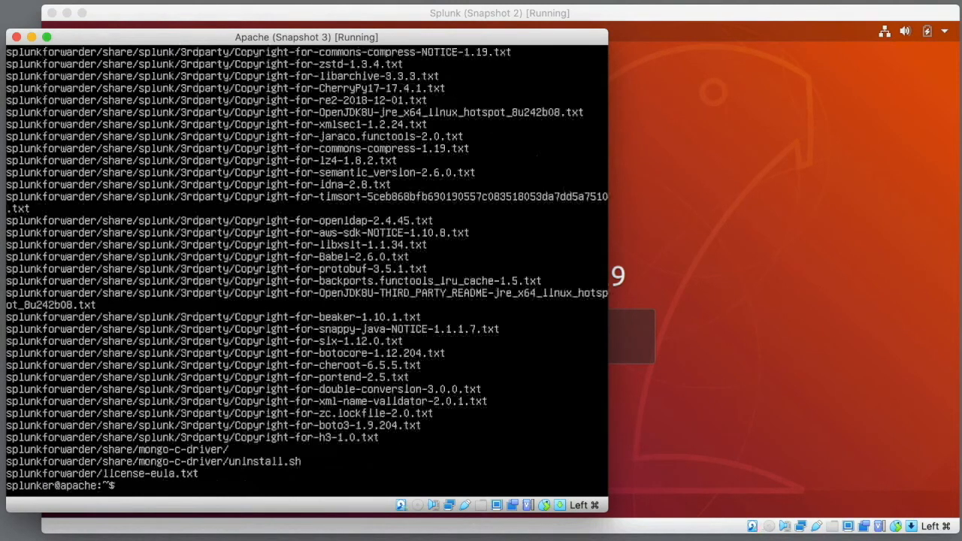
text(ls -lh /opt/sp)
key(Tab)
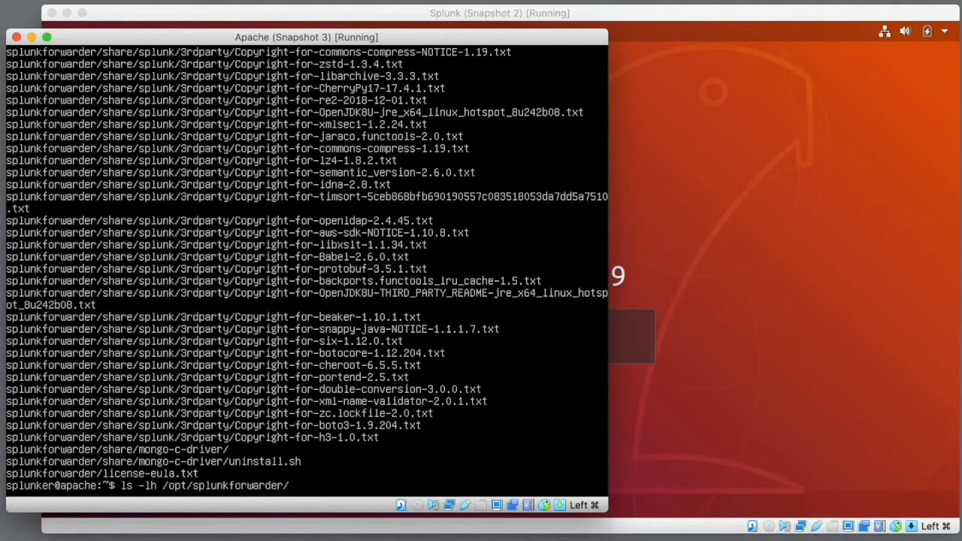
key(Return)
- Start the forwarder with --accept-license and create the admin administrator account
text(sudo /opt/sp)
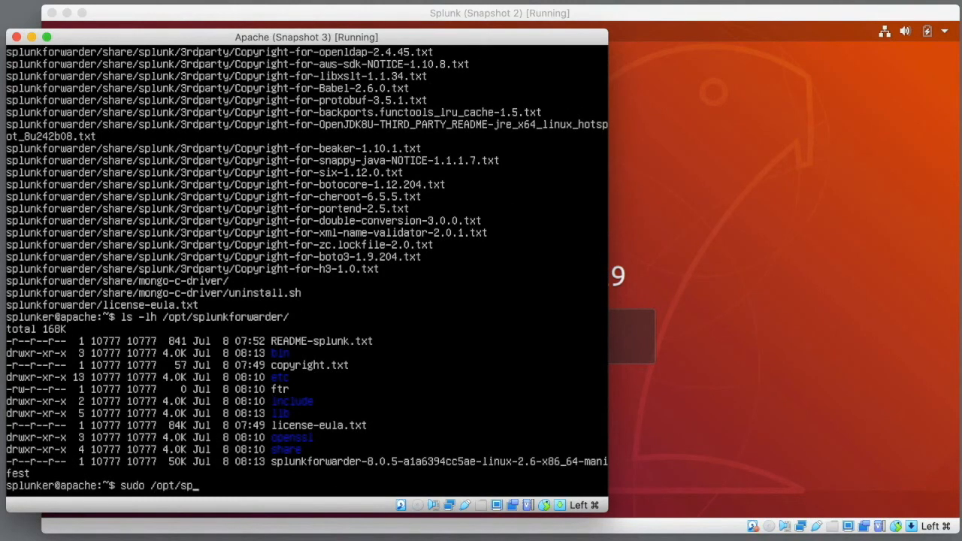
key(Tab)
text(b)
key(Tab)
text(splunk sta)
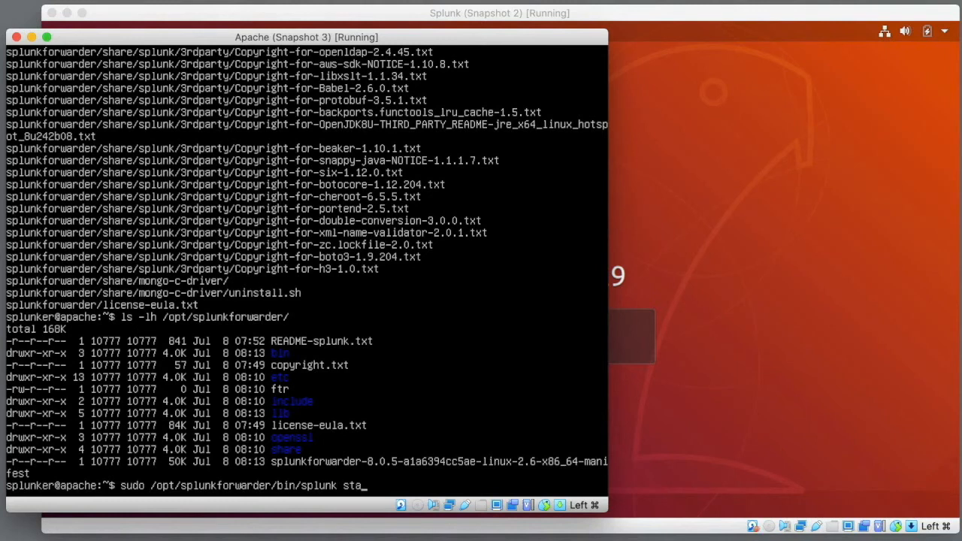
text(rt --accept-license)
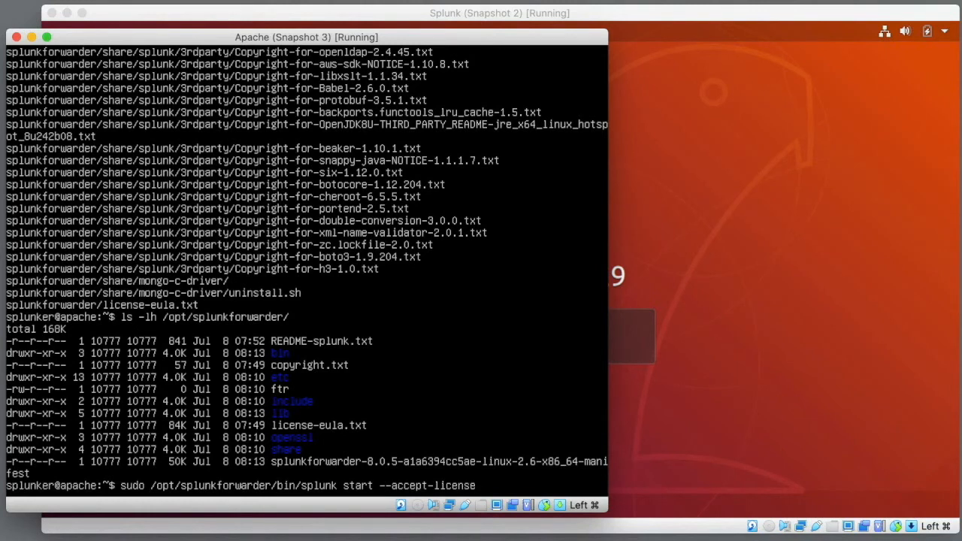
key(Return)
text(administrator username: admin)
key(Return)
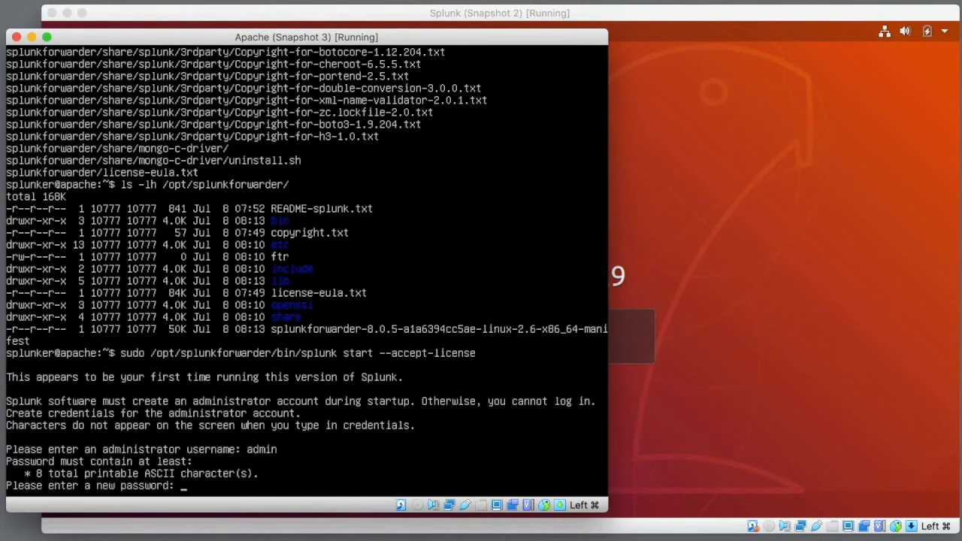
key(Return)
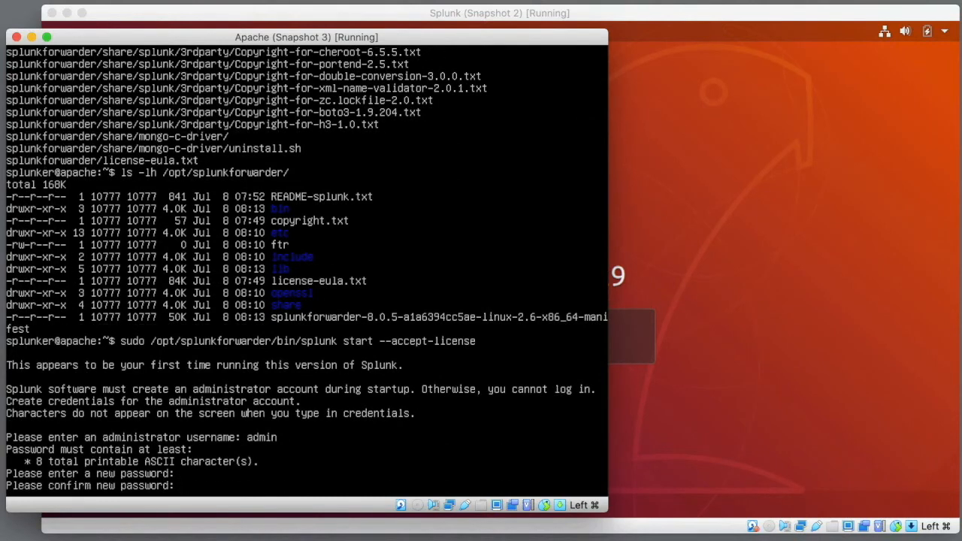
key(Return)
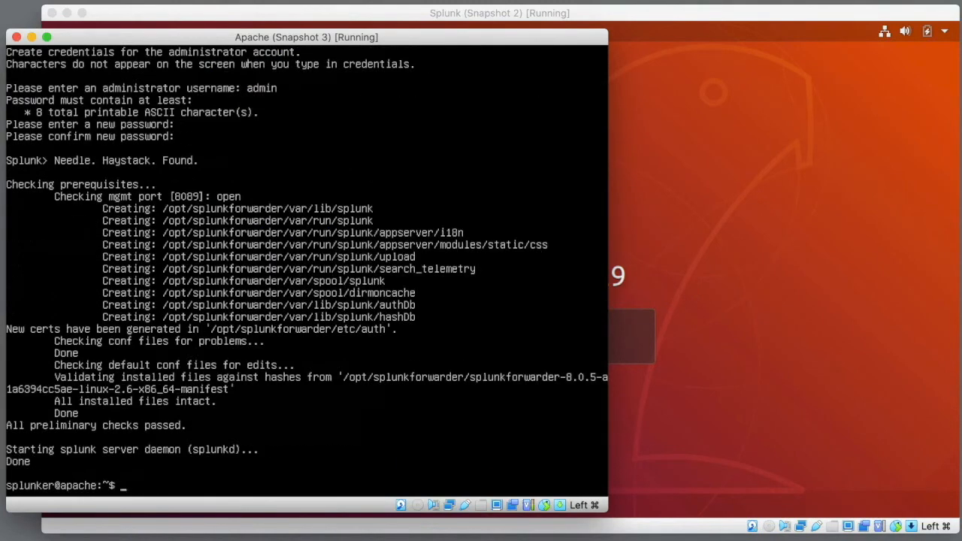
- Add 192.168.86.175:9997 as the forwarder's forward-server, logging in as admin
text(sudo /opt/splunkforwarder/b)
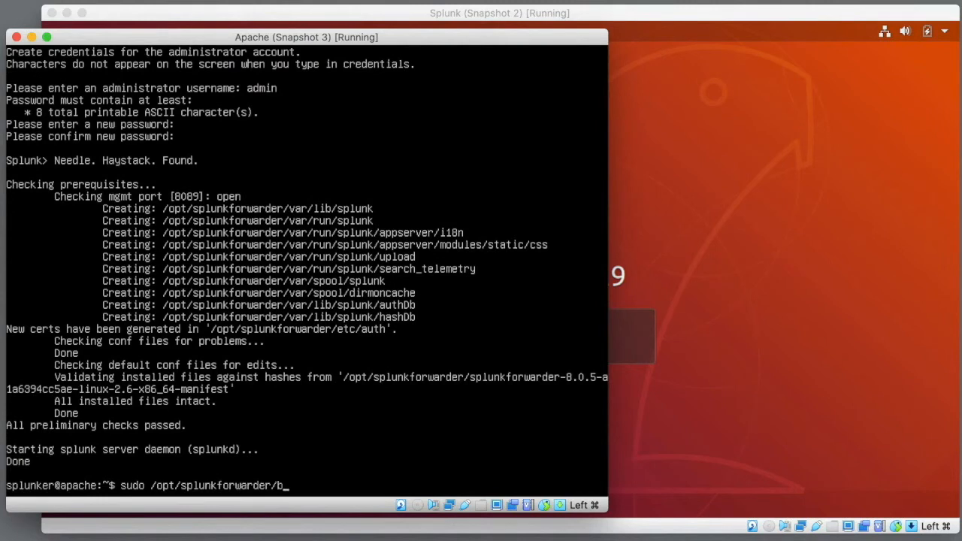
text(in/splunk add forward-ser)
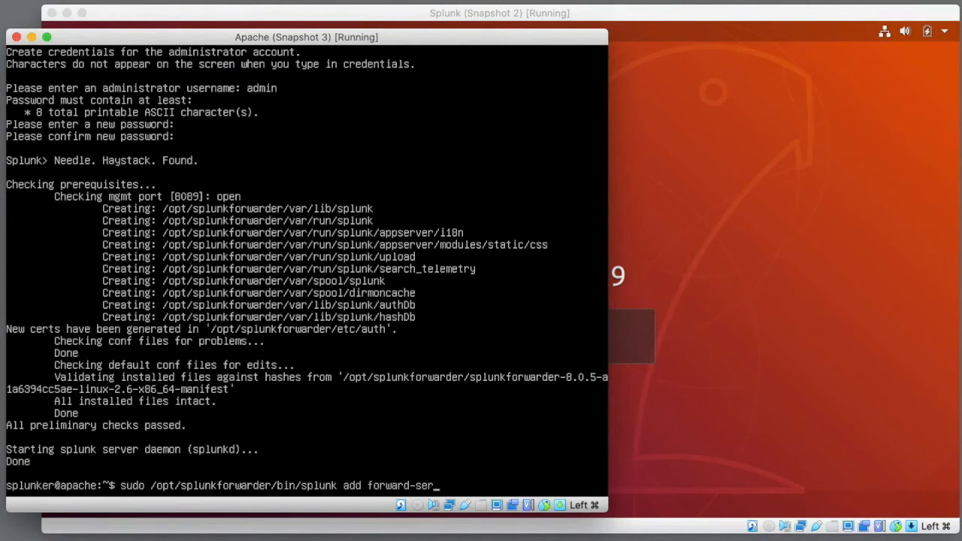
text(ver 192.168.86.175:9997)
key(Return)
text(admin)
key(Return)
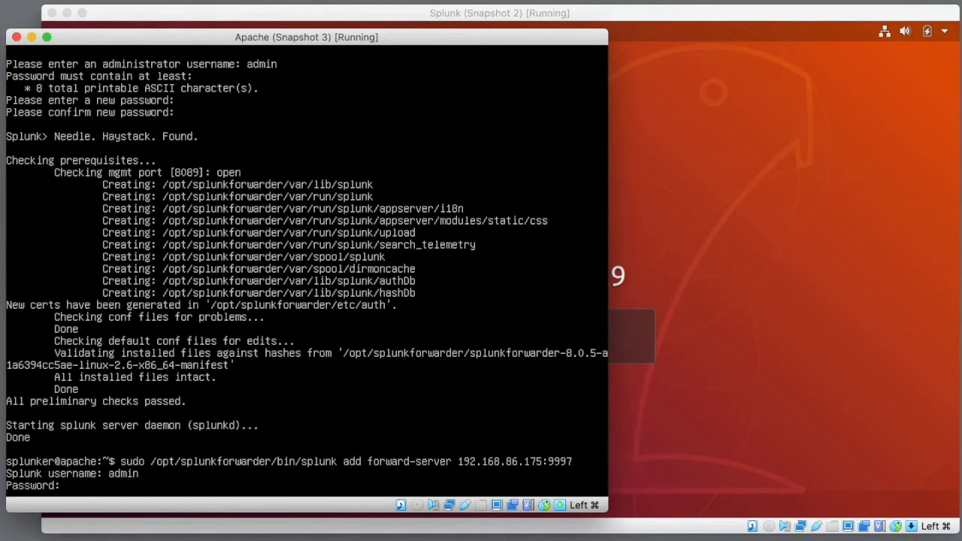
key(Return)
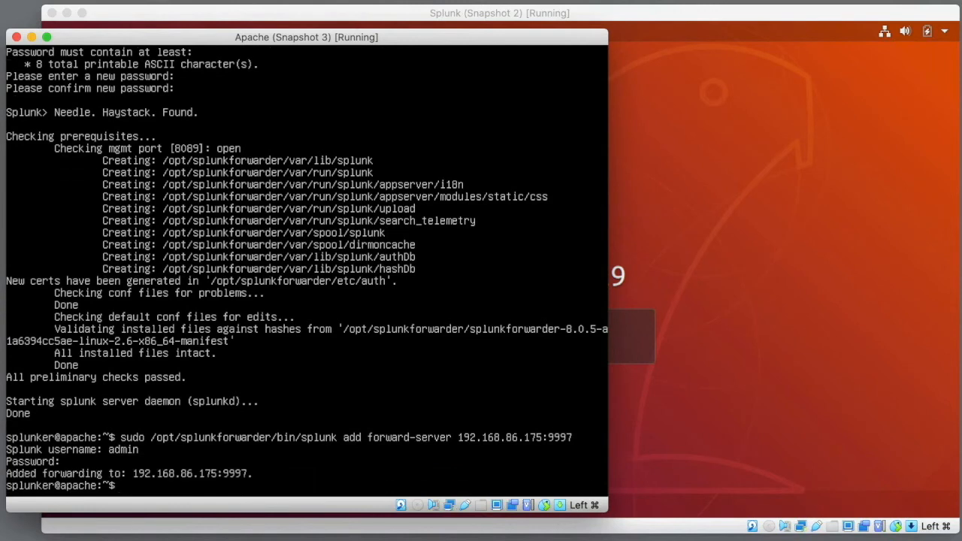
text(sudo vi ht)
- Copy the two LogFormat lines from httpd_conf_additions.txt in vi
key(Tab)
key(Return)
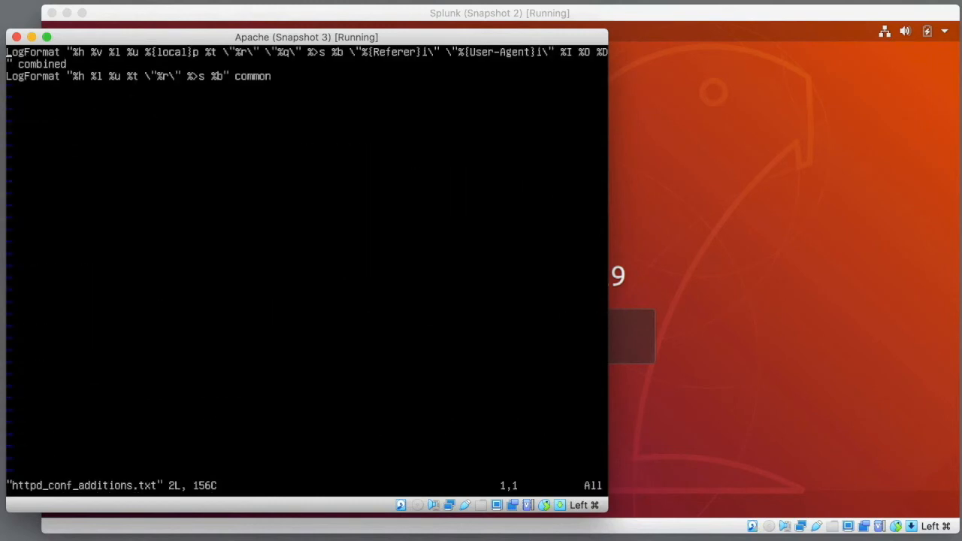
key(g)
key(g)
key(quotedbl)
key(y)
key(shift+g)
key(shift+z)
key(shift+z)
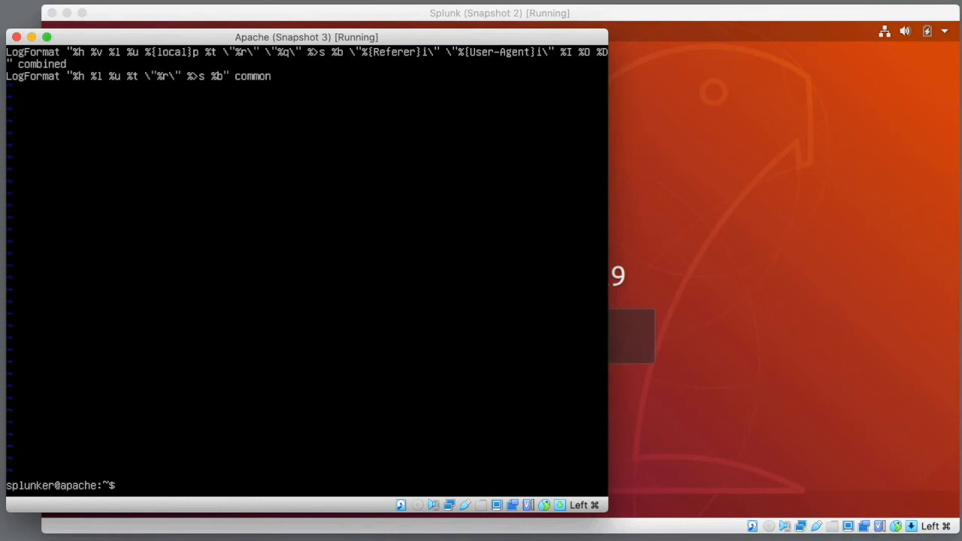
- Paste the new LogFormat lines below the existing ones in /etc/apache2/apache2.conf
text(sudo vi /etc/apa)
key(Tab)
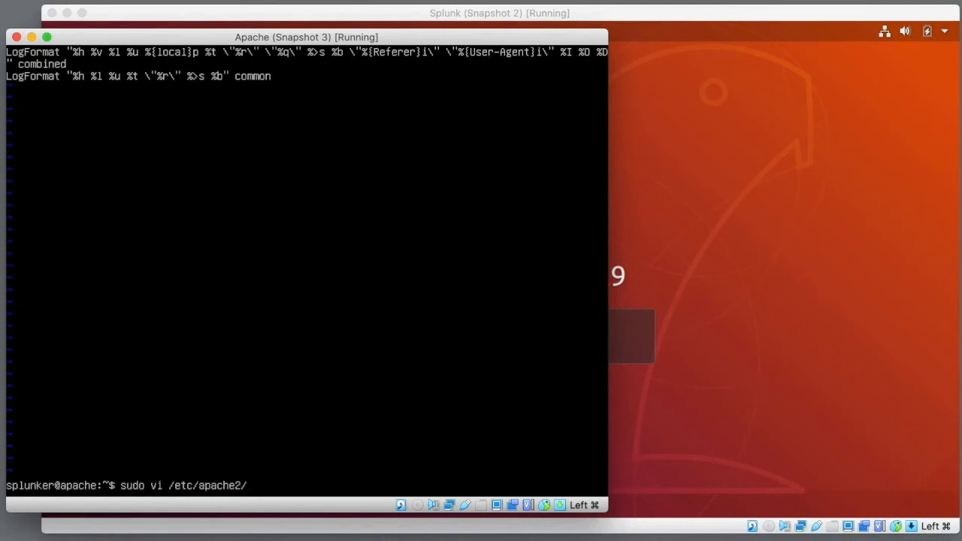
text(ap)
key(Tab)
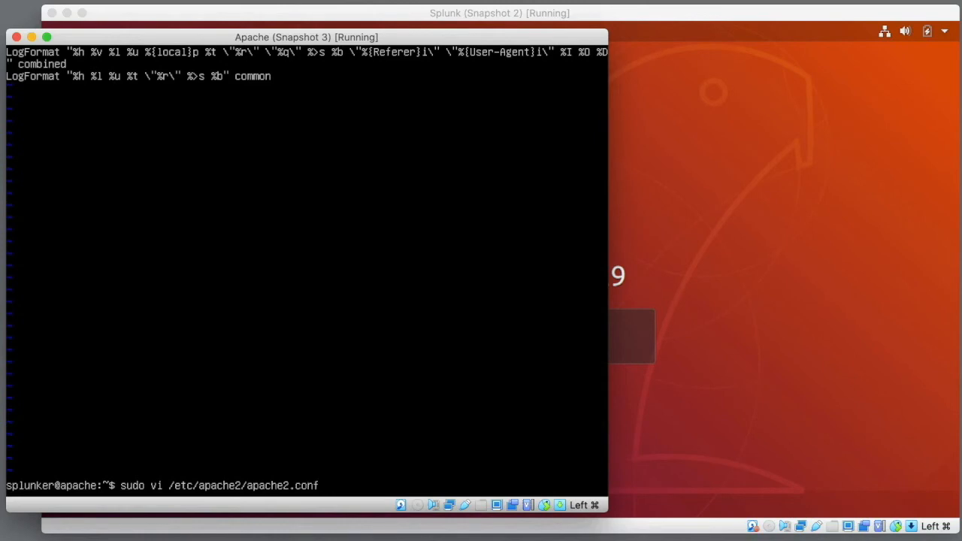
key(Return)
key(Down)
key(Down)
key(Down)
key(Down)
key(Down)
key(Down)
key(Down)
key(Down)
key(Down)
key(Down)
key(Down)
key(Down)
key(Down)
key(Down)
key(Down)
key(Down)
key(Down)
key(Down)
key(Down)
key(Down)
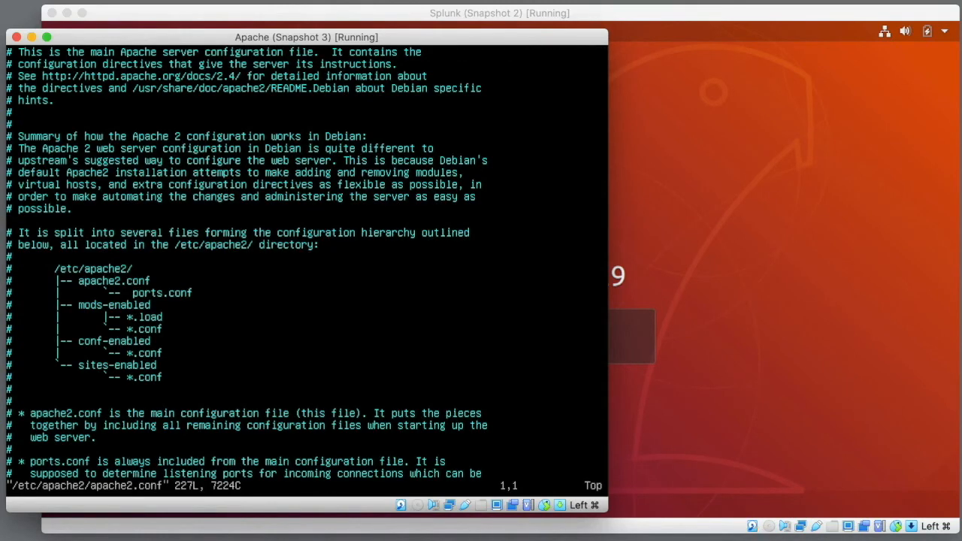
key(Down)
key(Down)
key(Down)
key(Down)
key(Down)
key(Down)
key(Down)
key(Down)
key(Down)
key(Down)
key(Down)
key(Down)
key(Down)
key(Down)
key(Down)
key(Down)
key(Down)
key(Down)
key(Down)
key(Down)
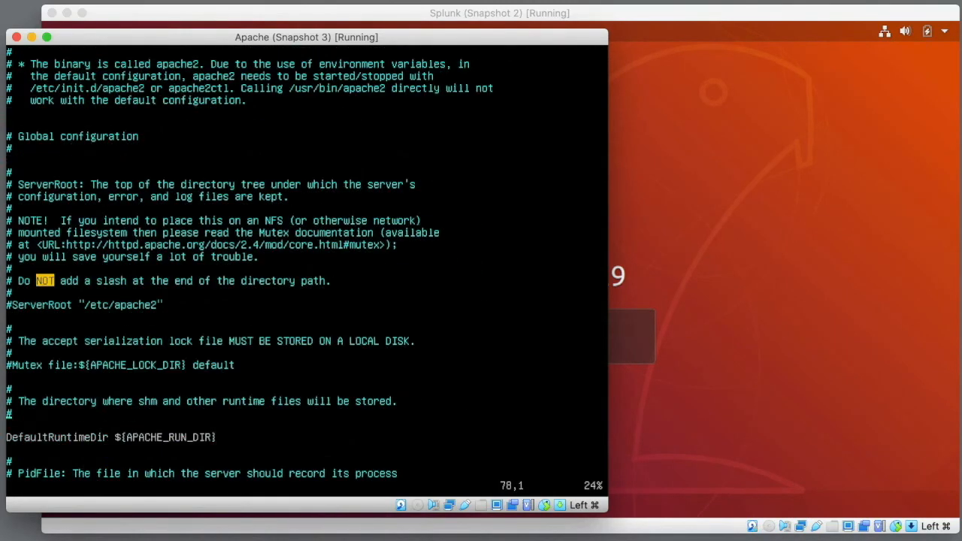
key(Down)
key(Down)
key(Down)
key(Down)
key(Down)
key(Down)
key(Down)
key(Down)
key(Down)
key(Down)
key(Down)
key(Down)
key(Down)
key(Down)
key(Down)
key(Down)
key(Down)
key(Down)
key(Down)
key(Down)
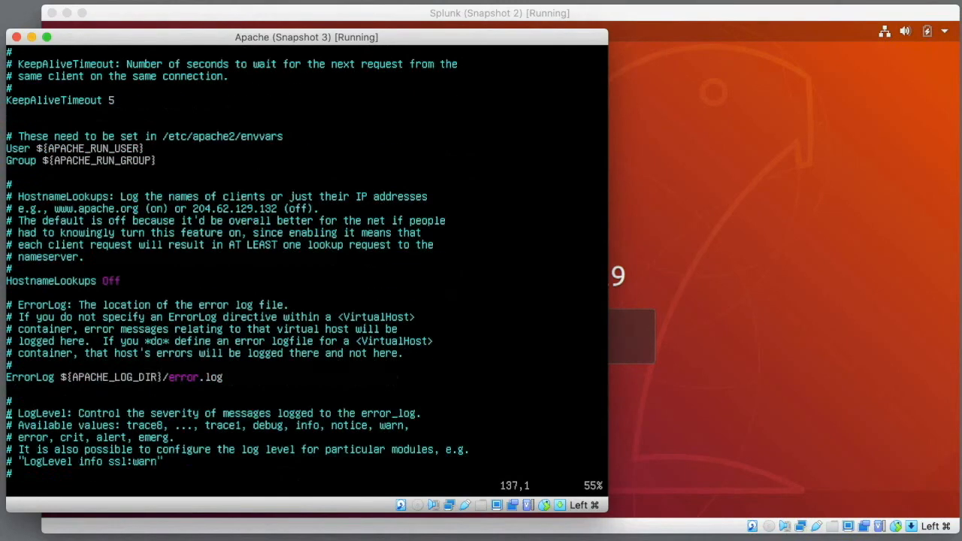
key(Down)
key(Down)
key(Down)
key(Down)
key(Down)
key(Down)
key(Down)
key(Down)
key(Down)
key(Down)
key(Down)
key(Down)
key(Down)
key(Down)
key(Down)
key(Down)
key(Down)
key(Down)
key(Down)
key(Down)
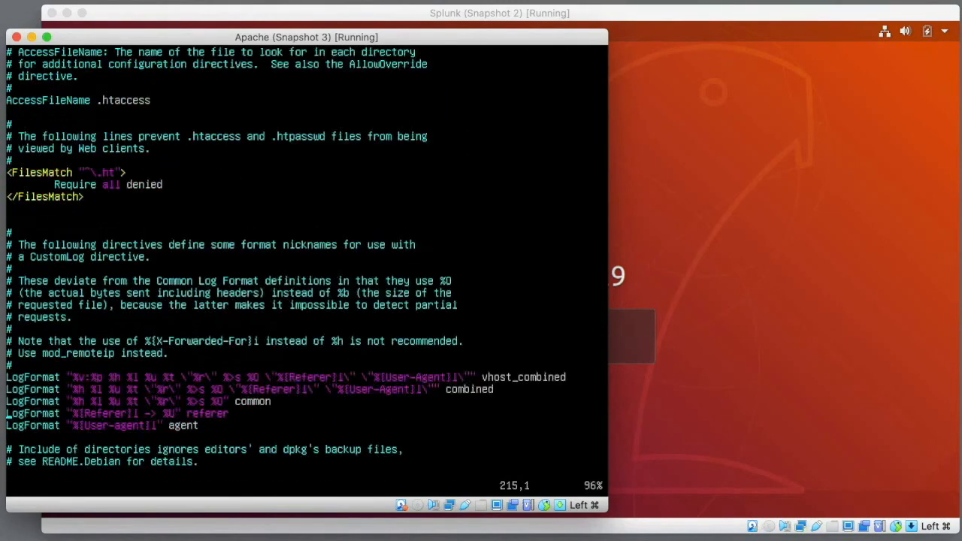
key(p)
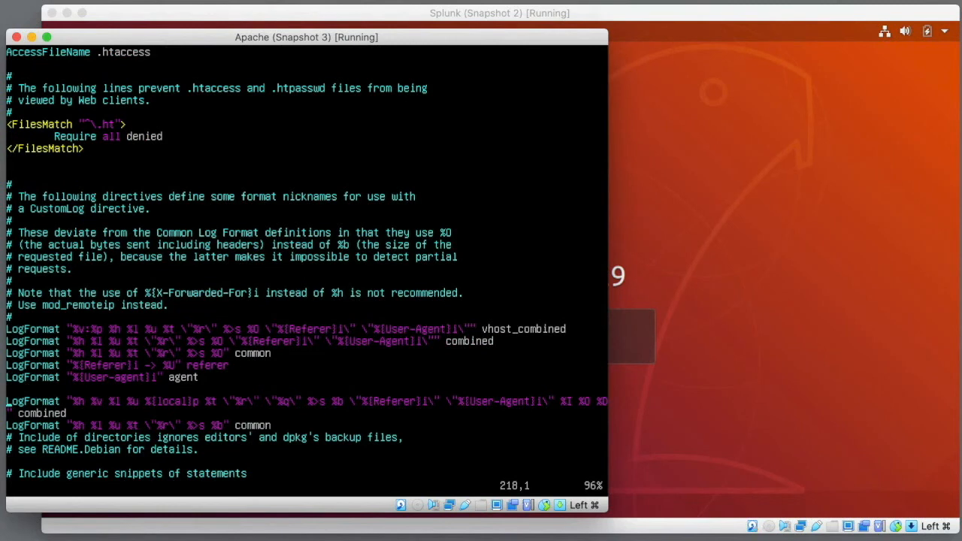
key(Down)
key(Down)
key(o)
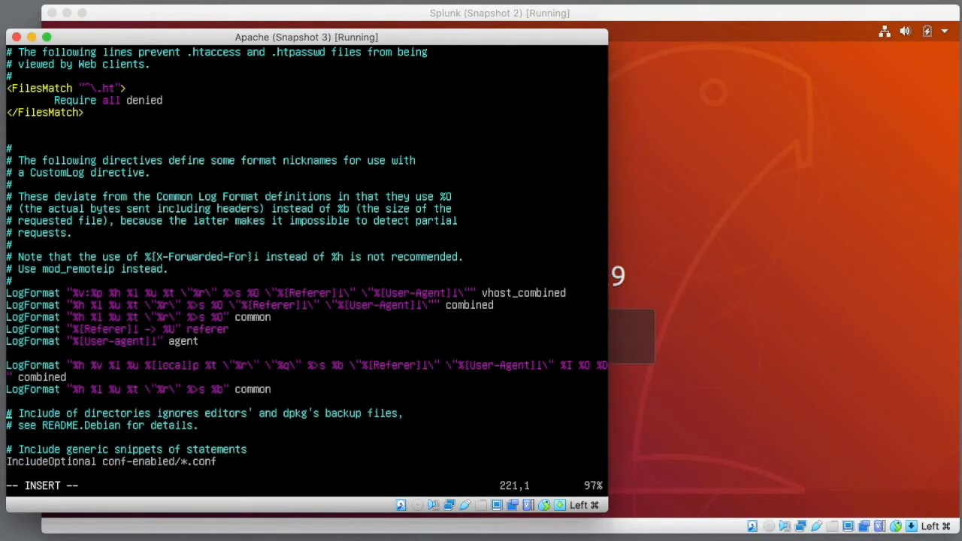
- Comment out the original combined and common LogFormat lines with # and enter :wq
key(Up)
key(Up)
key(Up)
key(Up)
key(Up)
key(Right)
key(Up)
key(Up)
key(Up)
key(Up)
key(Up)
key(Up)
text(#)
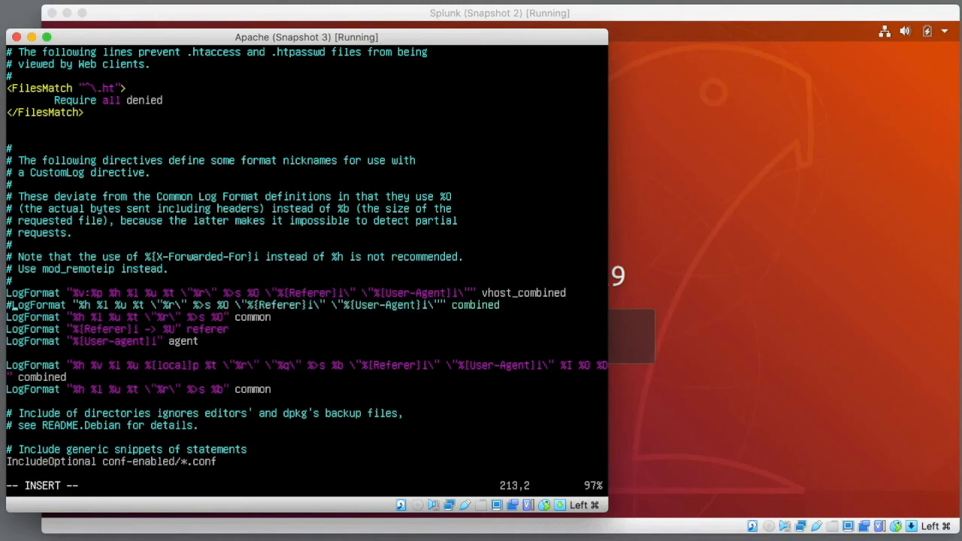
key(Left)
text(#)
key(Escape)
text(:wq)
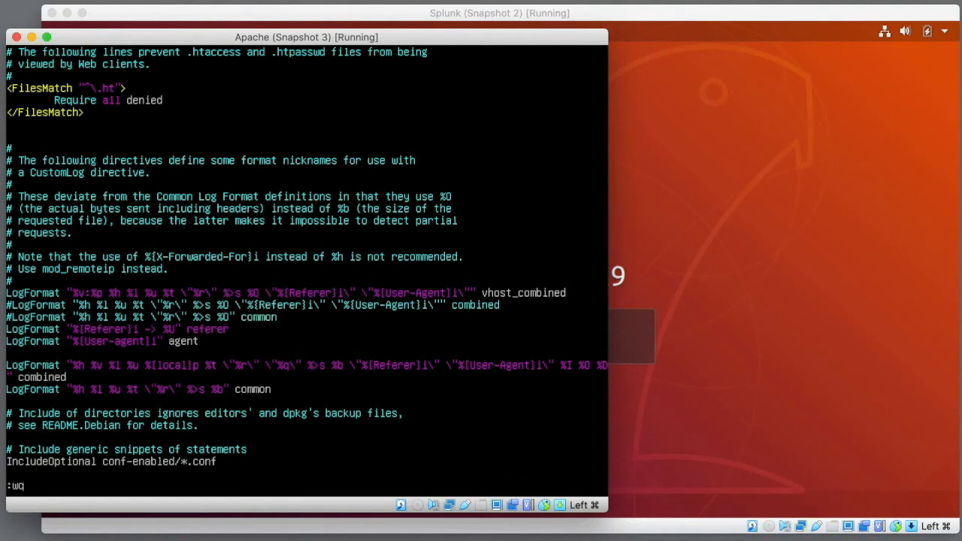
- Save apache2.conf and restart the apache2 service
key(Return)
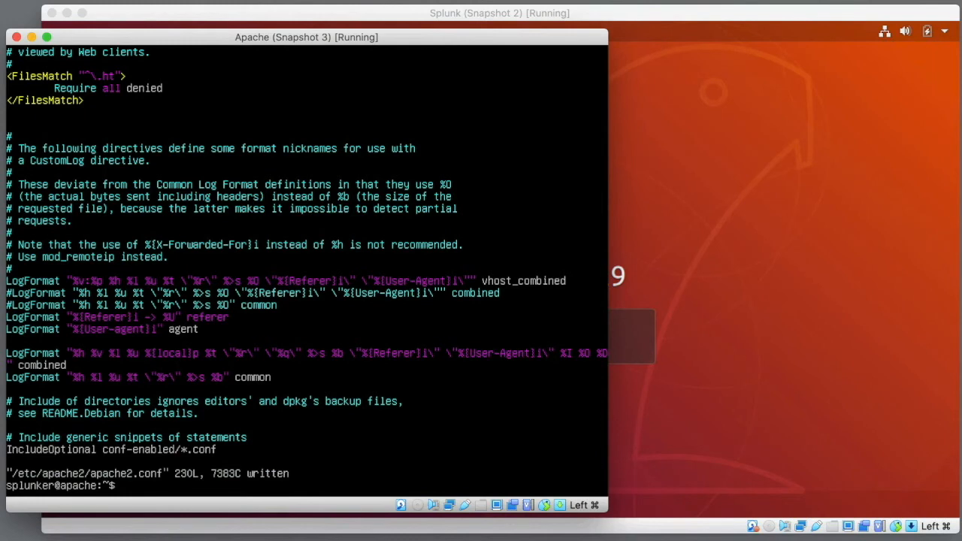
text(sudo service apache2 restart)
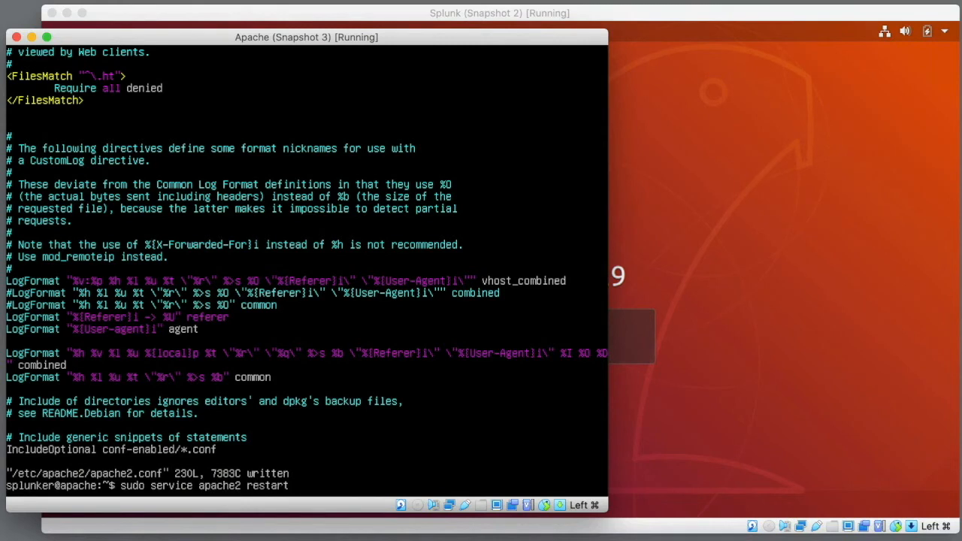
key(Return)
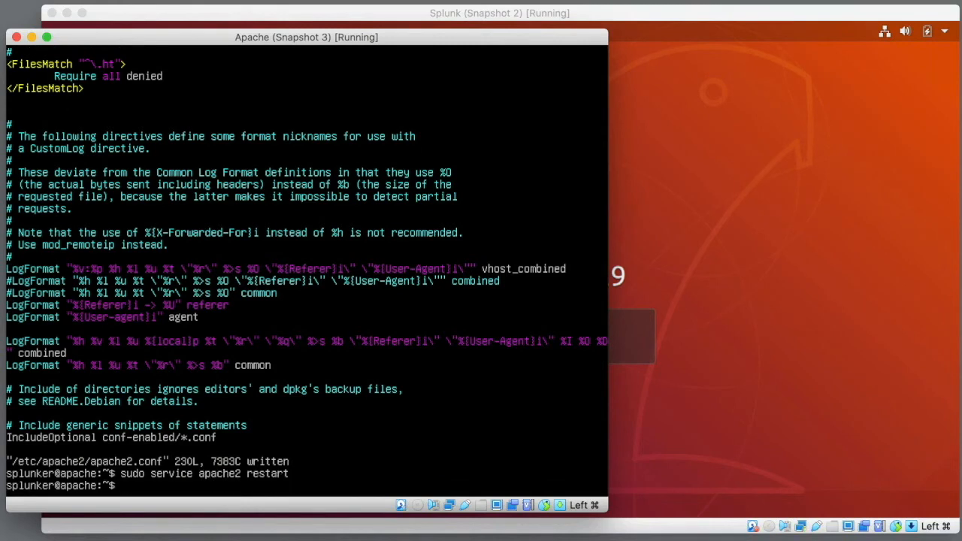
- Extract splunk_apache_ta.tgz into /opt/splunkforwarder/etc/apps/
text(sudo tar)
text(xzvf ./splunk_a)
key(Tab)
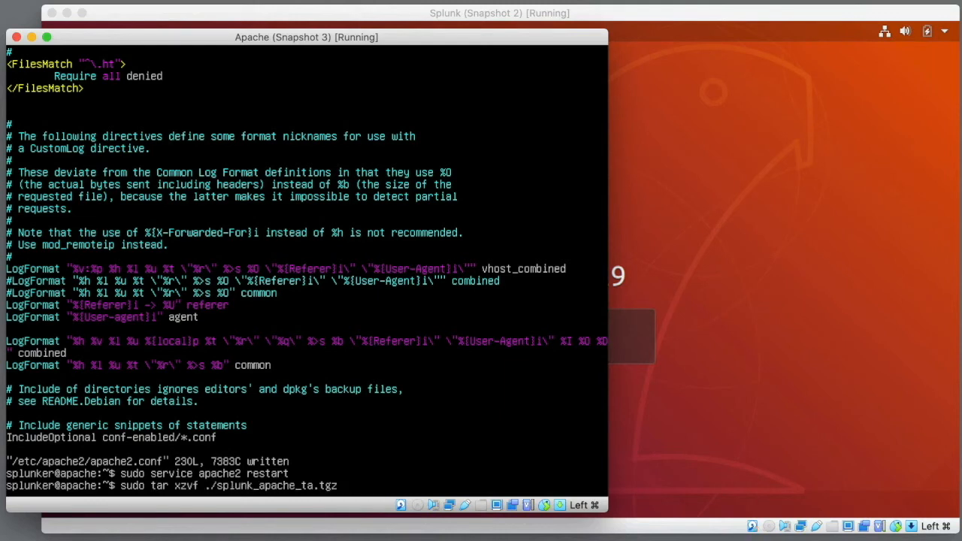
text(-C /opt/splunkforwarder/etc/apps/)
key(Return)
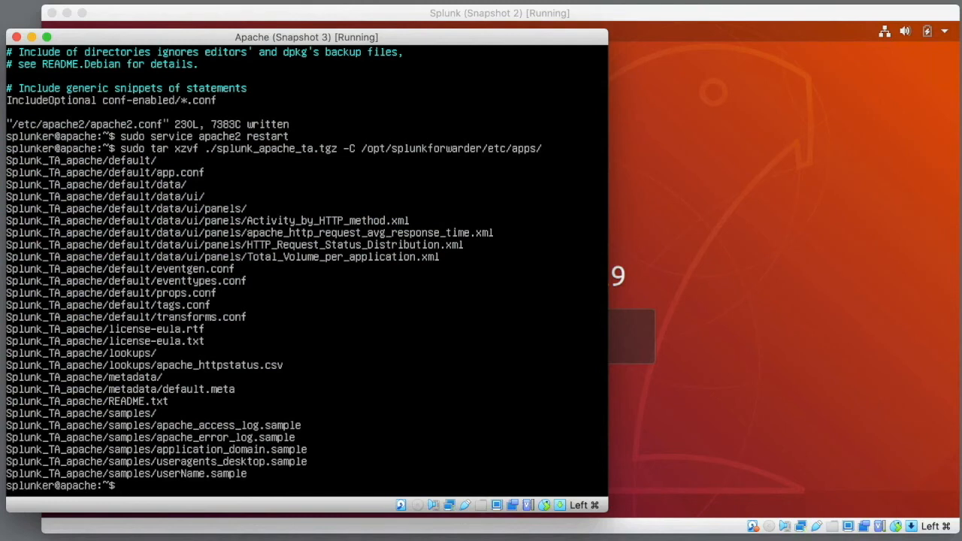
text(sudo /opt/spl)
key(Tab)
- Restart the forwarder and monitor /var/log/apache2/access.log with sourcetype apache:access into index web
text(bin/splunk restart)
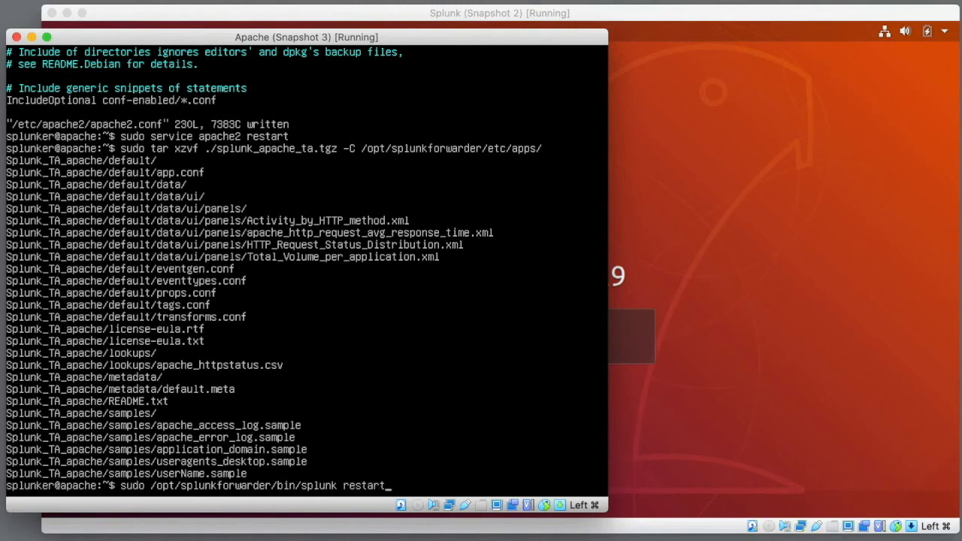
key(Return)
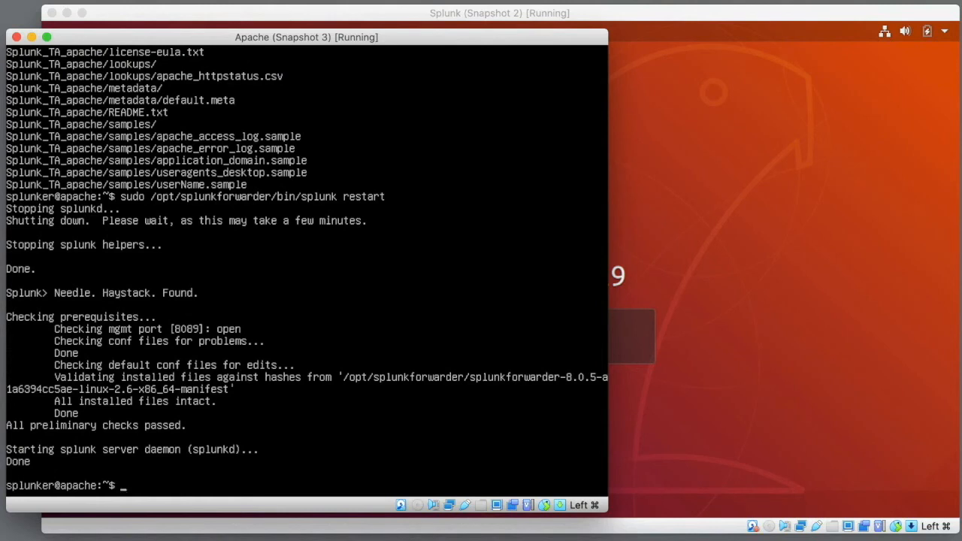
text(sudo /opt/splunkforwarder/bin/splunk add monitor /var/log/)
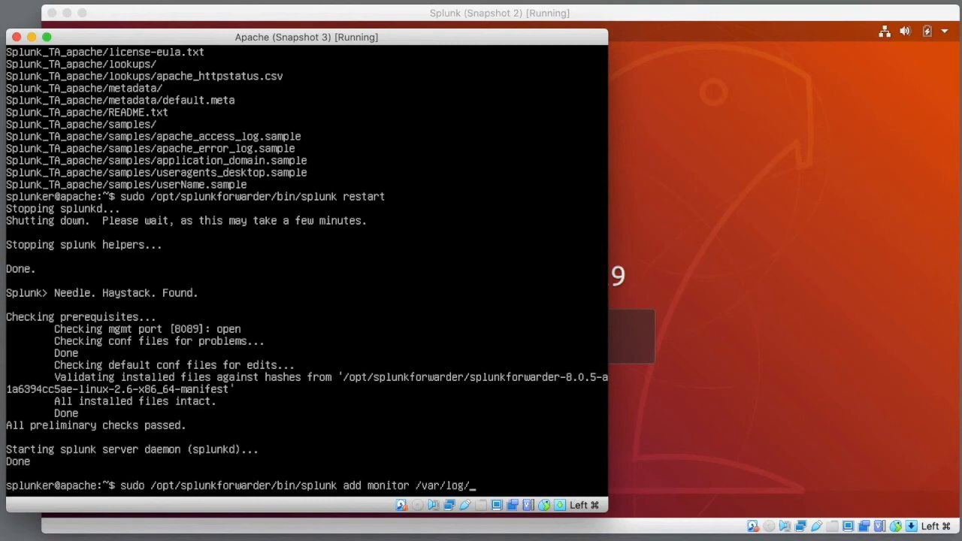
text(apa)
key(Tab)
text(acces)
key(Tab)
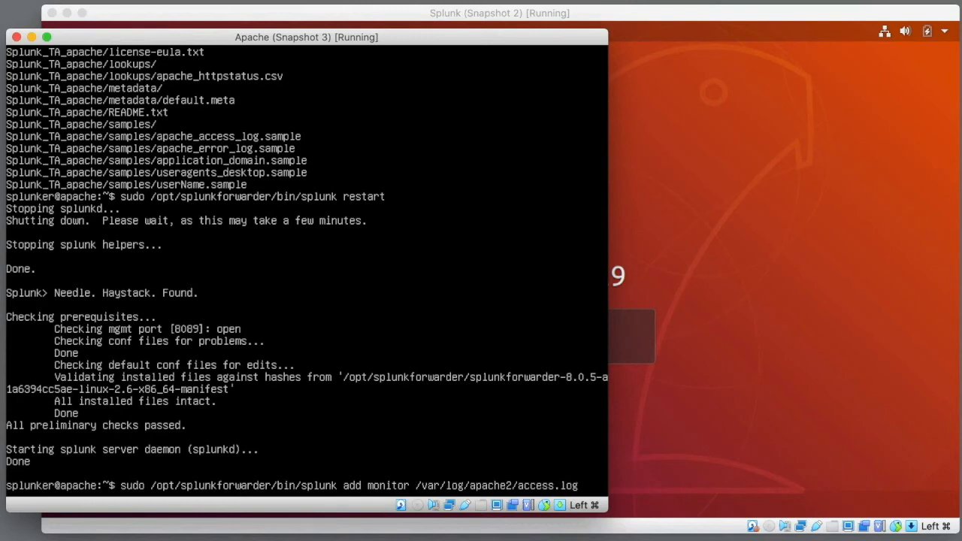
text(-sourcetype)
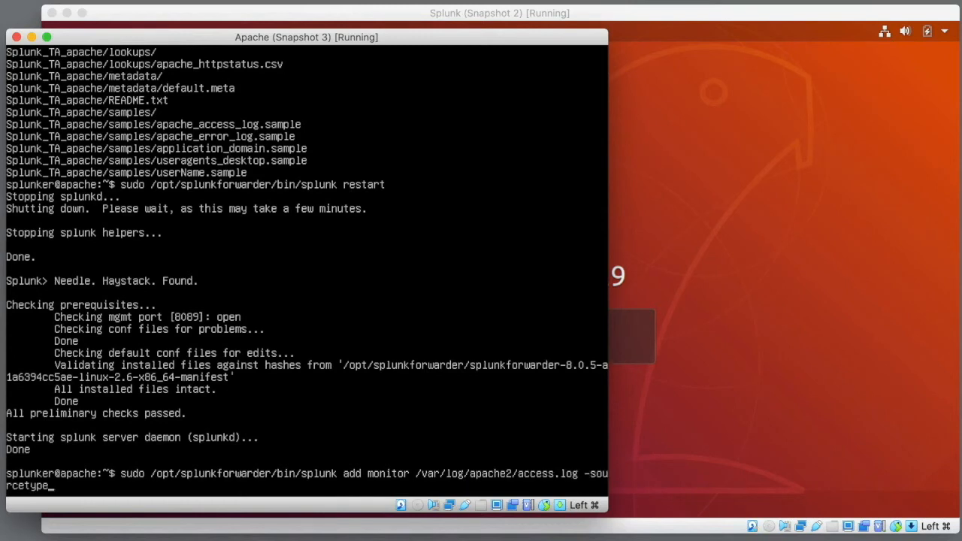
text( apache:access -index web)
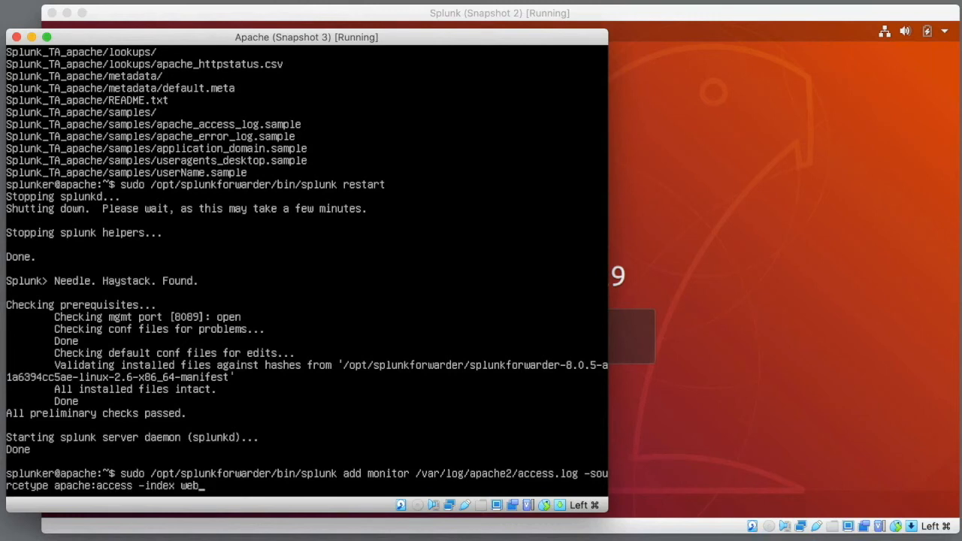
key(Return)
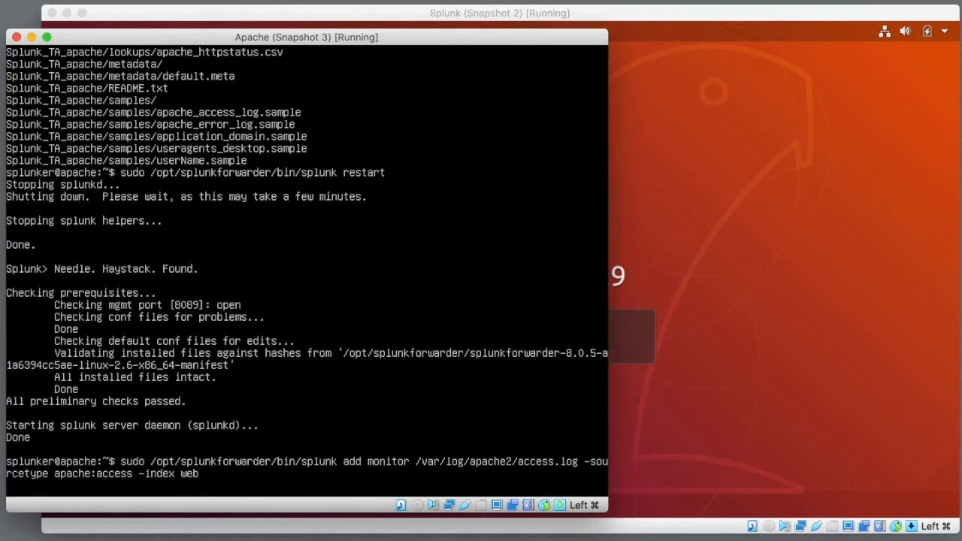
text(admin)
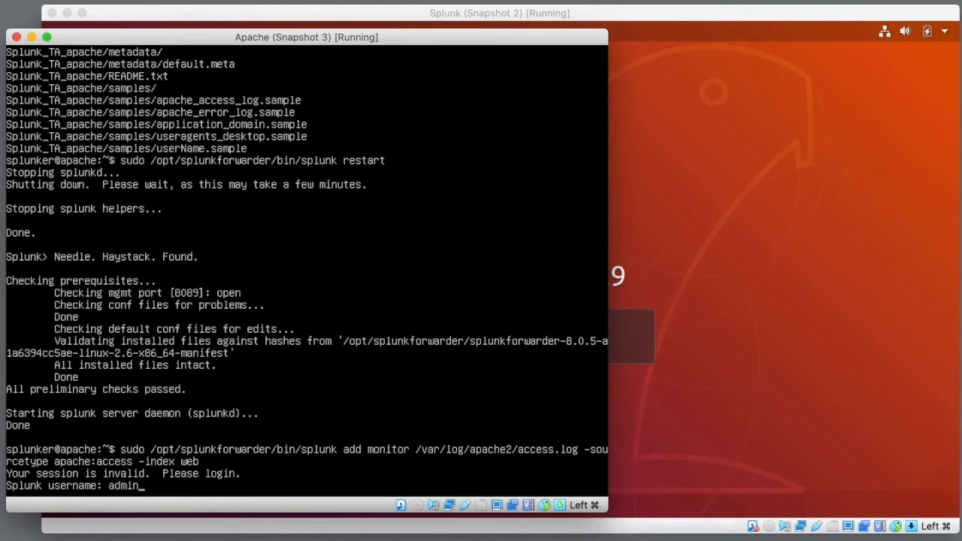
key(Return)
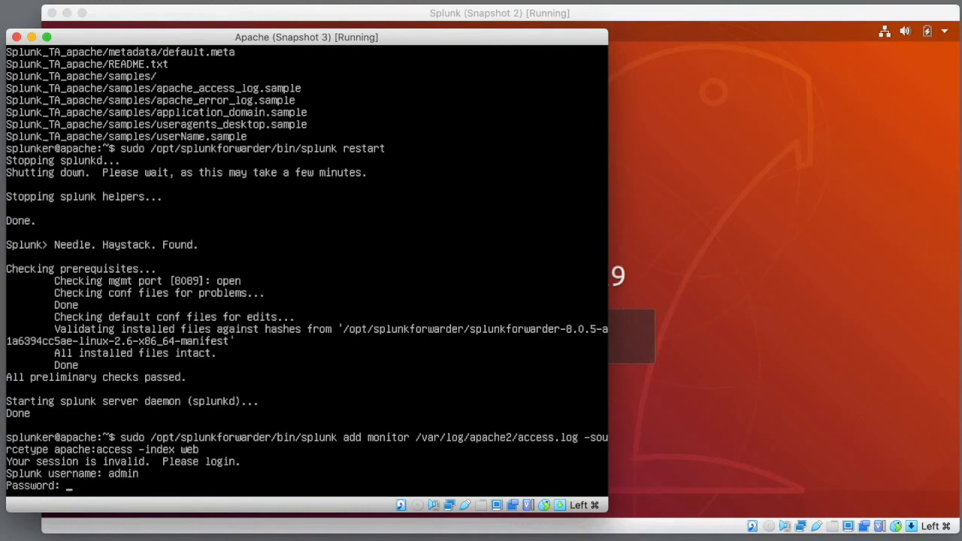
key(Return)
- Monitor error.log with sourcetype apache:error into index web, then restart the forwarder
key(Up)
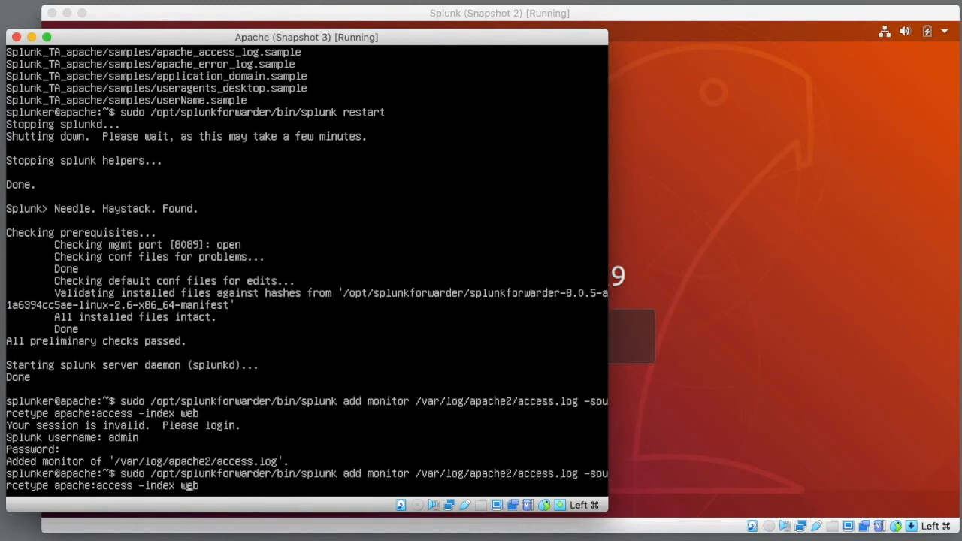
key(BackSpace)
key(BackSpace)
key(BackSpace)
key(BackSpace)
key(BackSpace)
key(BackSpace)
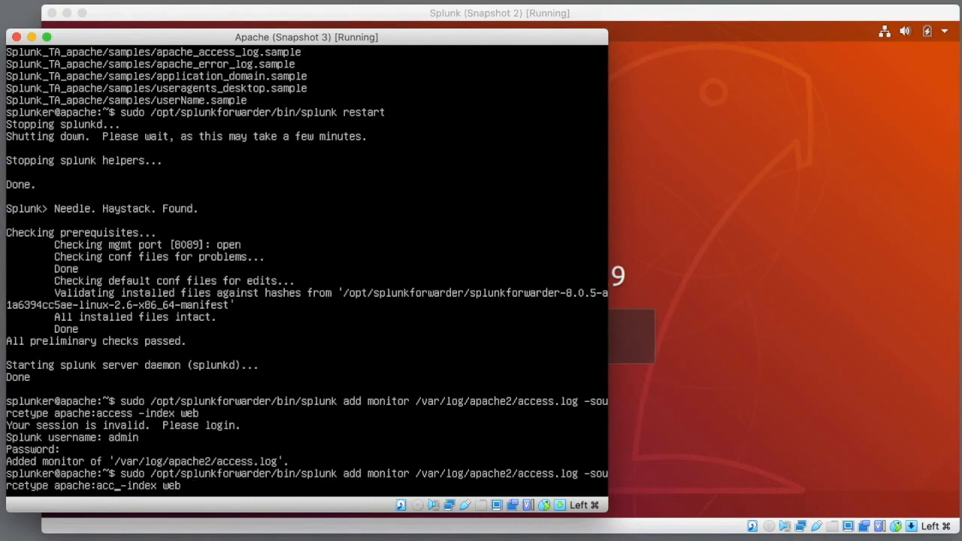
text(error)
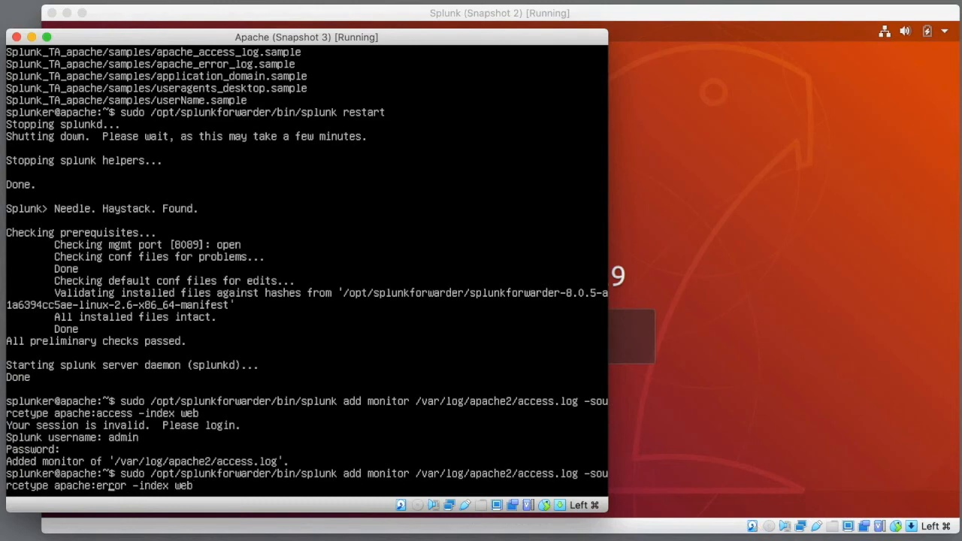
key(Left)
key(Left)
key(Left)
key(Left)
key(Left)
key(Left)
key(Left)
key(Left)
key(Left)
key(Left)
key(Left)
key(Left)
key(Left)
key(Left)
key(Left)
key(Left)
key(Left)
key(Left)
key(Left)
key(Left)
key(BackSpace)
key(BackSpace)
key(BackSpace)
key(BackSpace)
key(BackSpace)
key(BackSpace)
key(BackSpace)
key(BackSpace)
key(BackSpace)
key(BackSpace)
text(error.log)
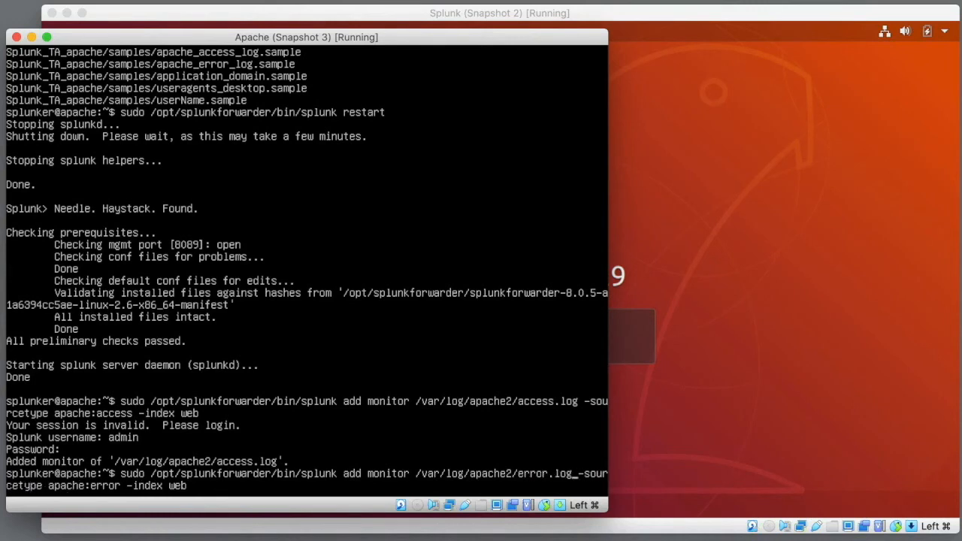
key(Return)
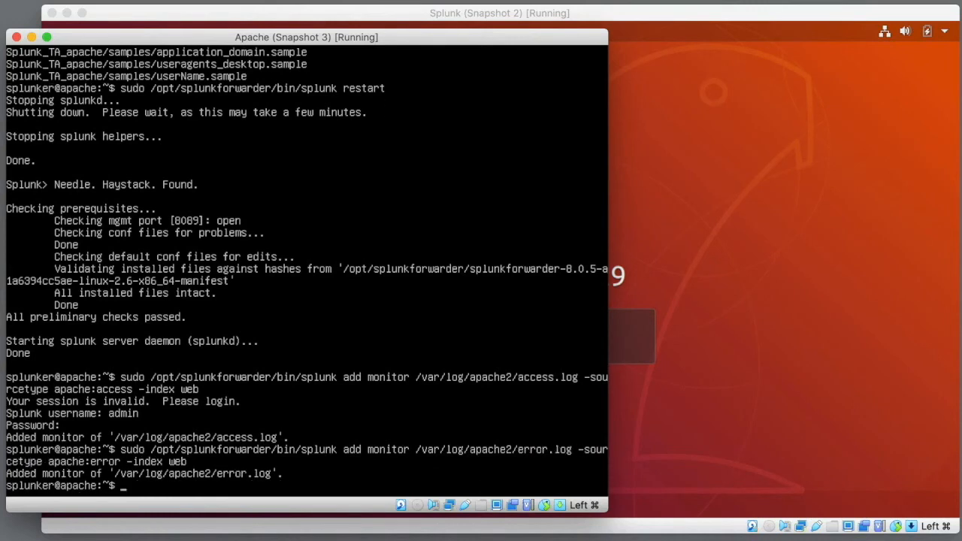
key(Up)
key(Up)
key(Up)
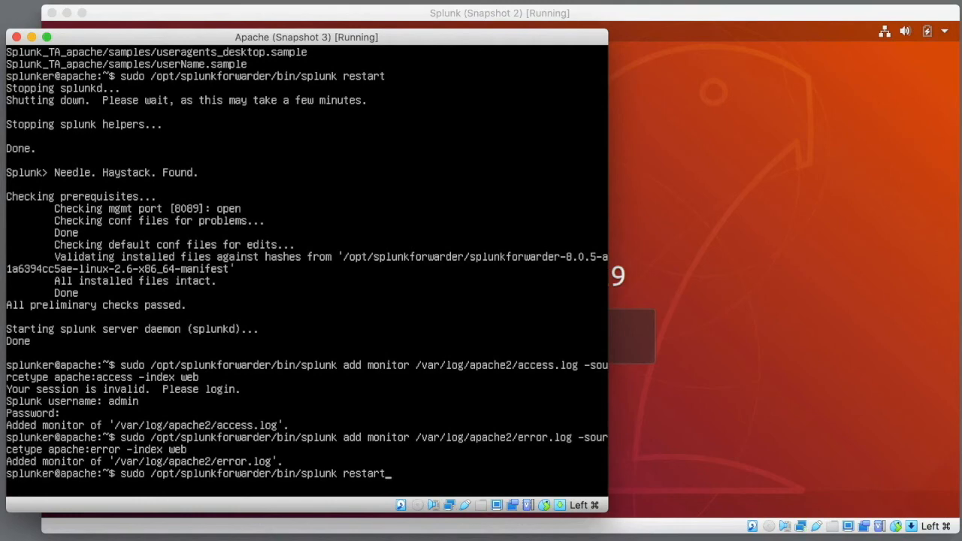
key(Return)
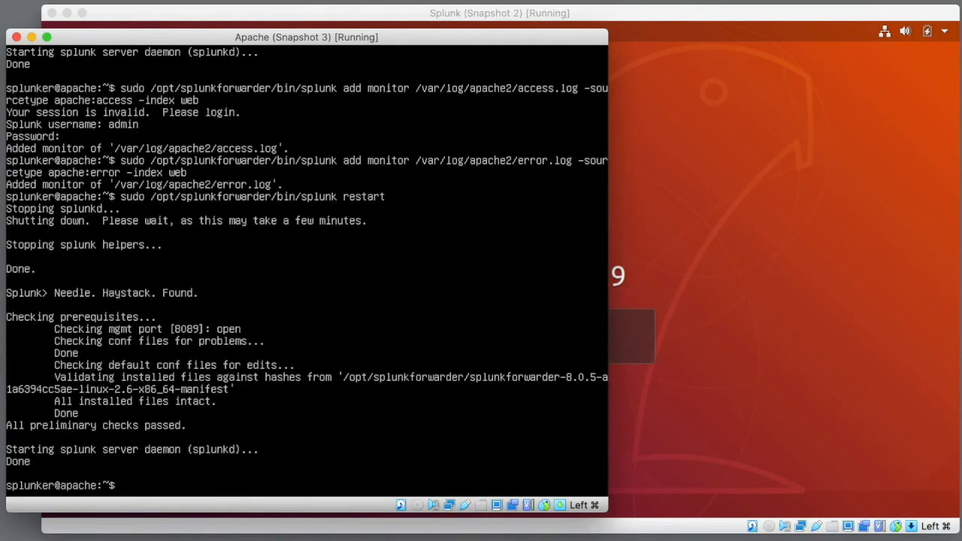
- Unlock the Splunk server desktop with the account password
click(739, 12)
key(Return)
text(●●●●●●●●●)
key(Return)
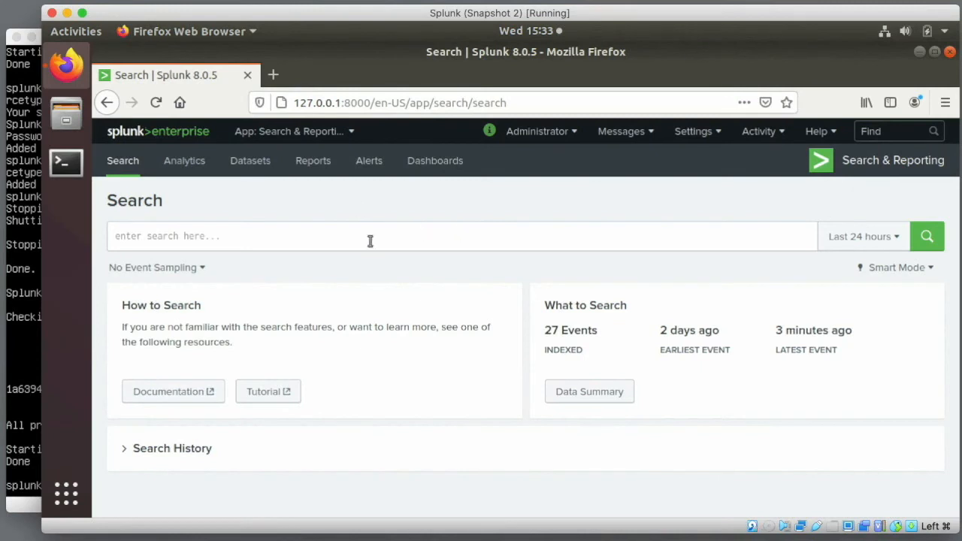
- Search index=web and check the sourcetype field: 5 events, all apache:error
click(306, 236)
text(index=web)
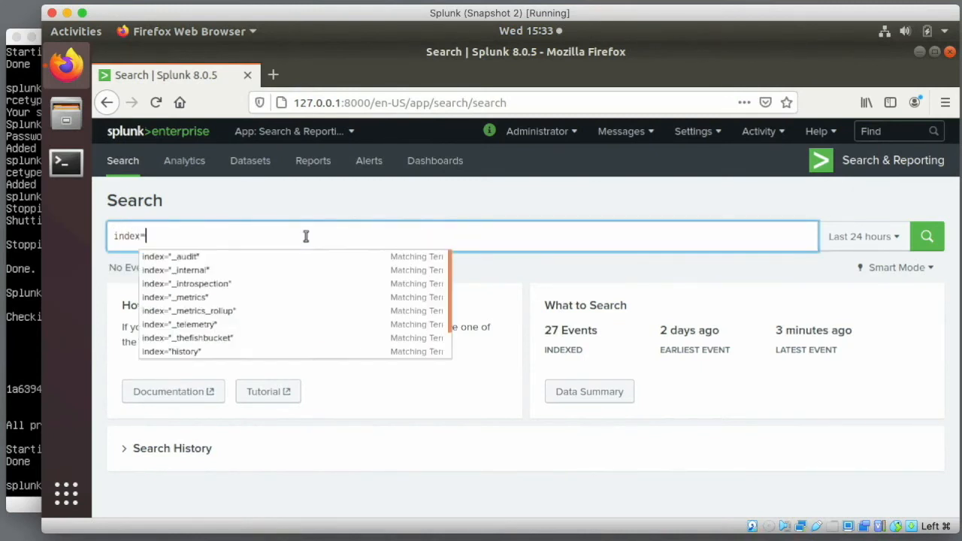
click(924, 236)
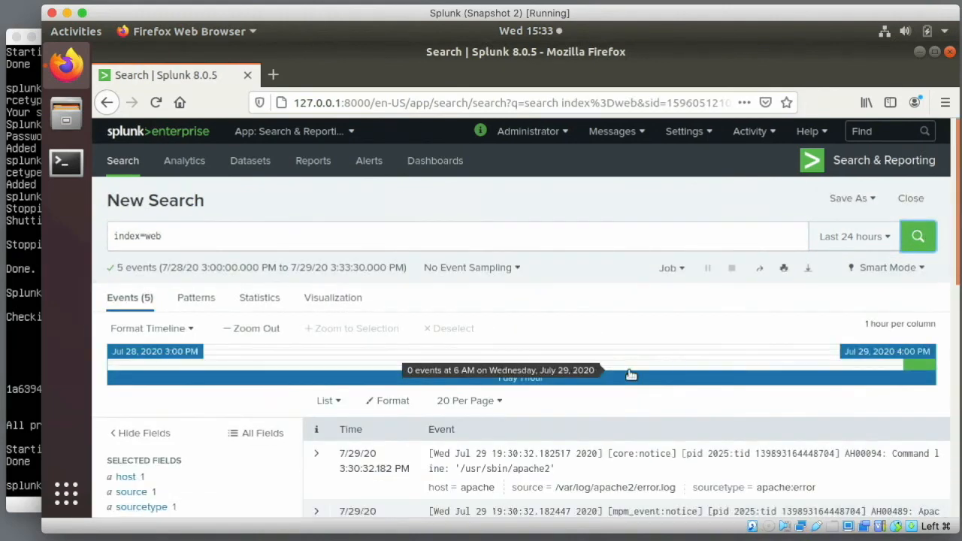
scroll(631, 376, down, 1)
scroll(631, 376, down, 1)
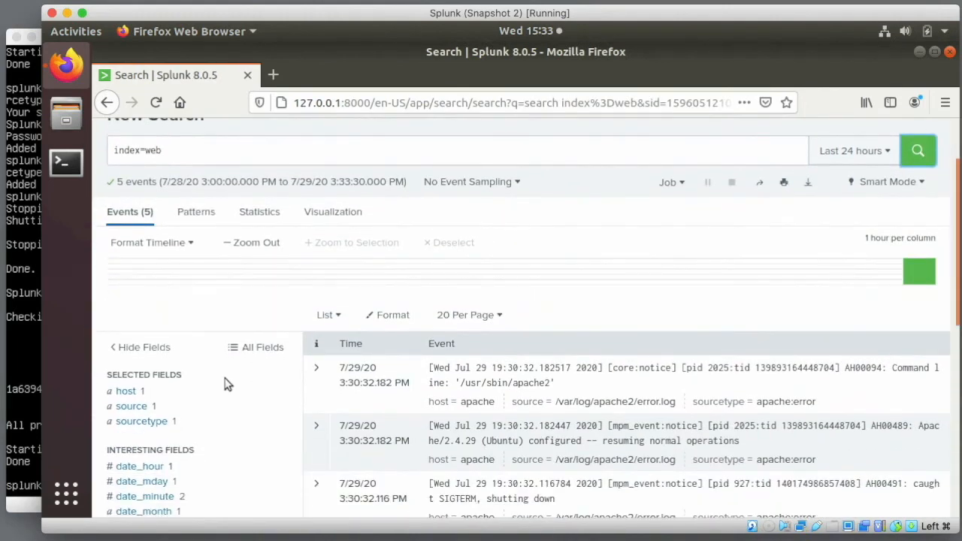
click(141, 422)
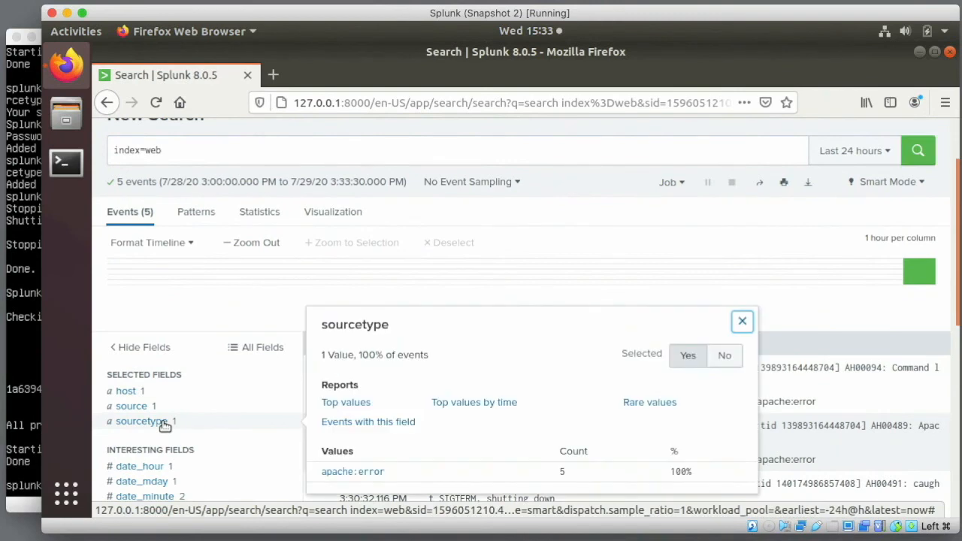
scroll(247, 460, down, 4)
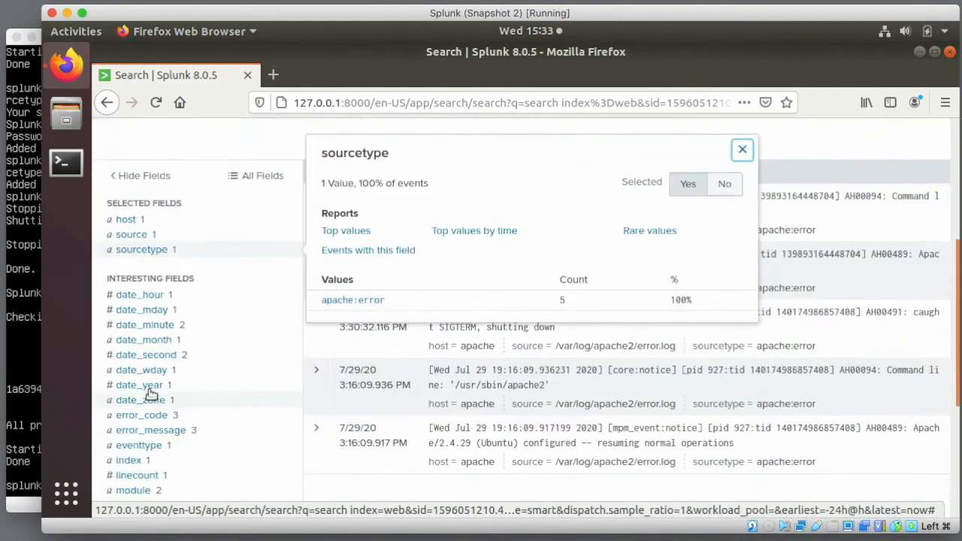
scroll(277, 369, up, 6)
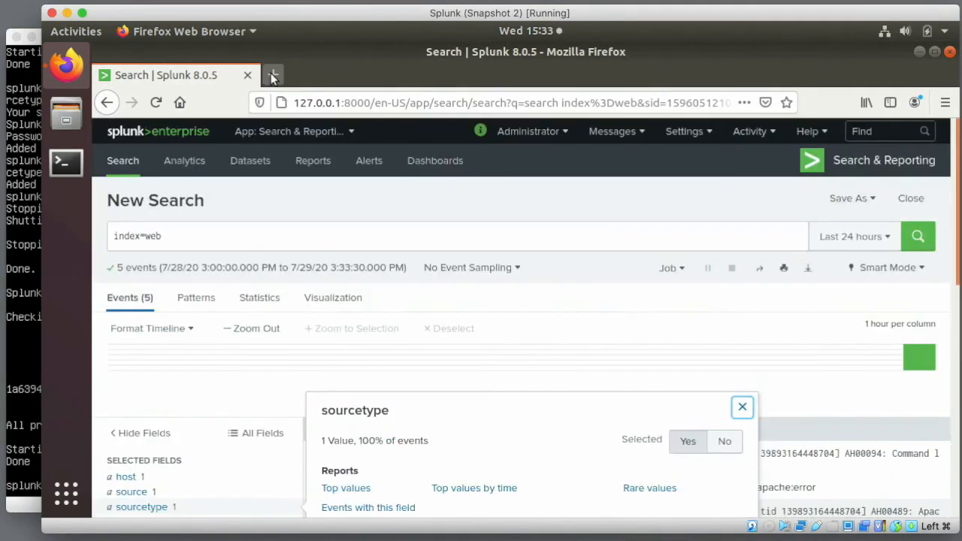
click(273, 75)
- Load the Apache default page at 192.168.86.177, then rerun the index=web search
text(192.1)
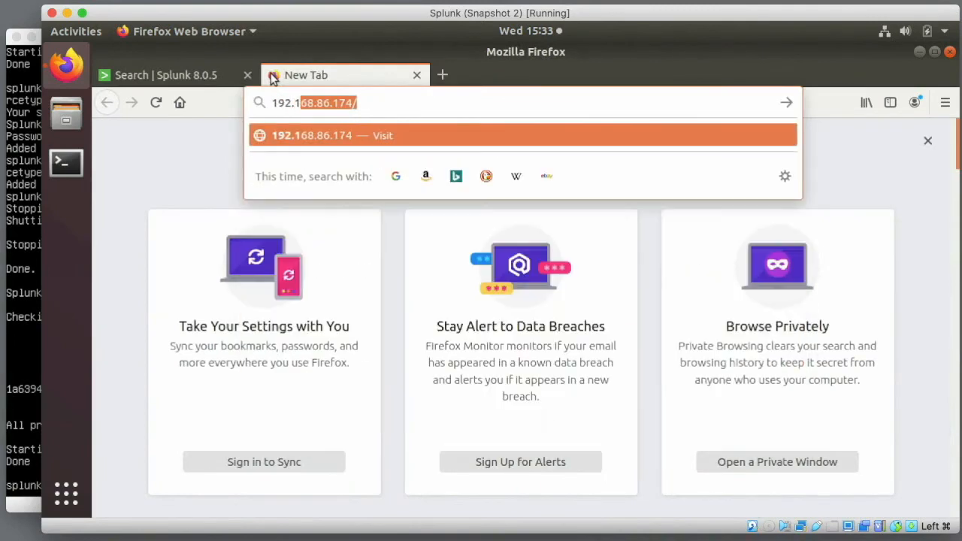
text(68.86.177)
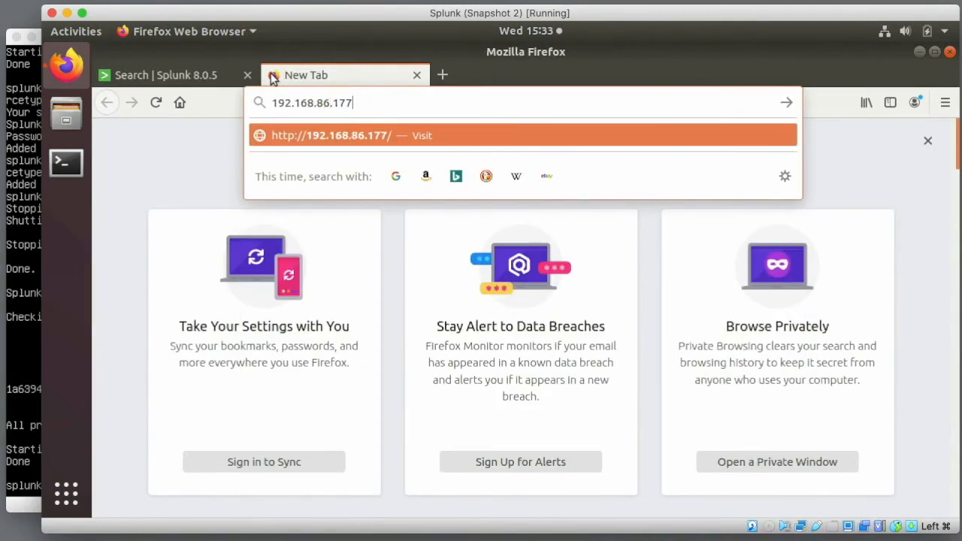
key(Return)
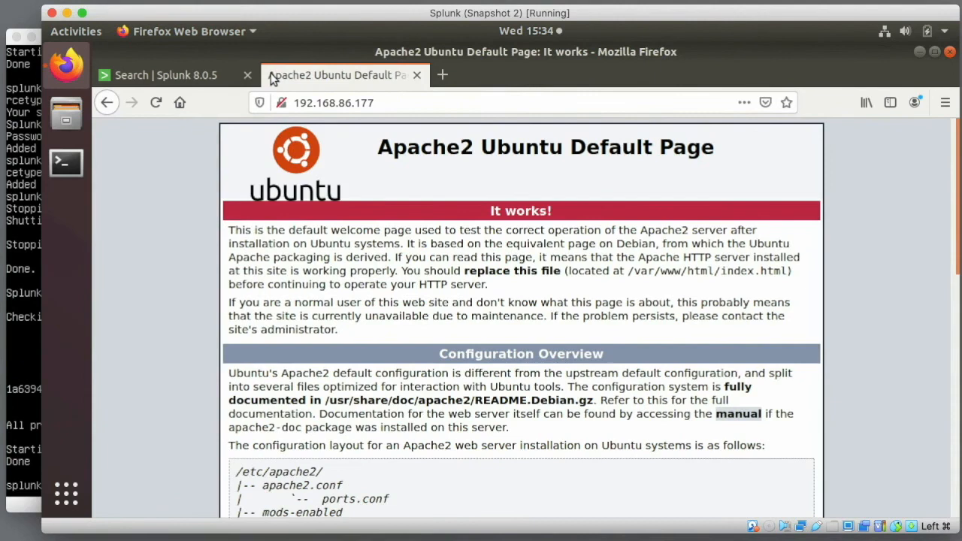
click(218, 78)
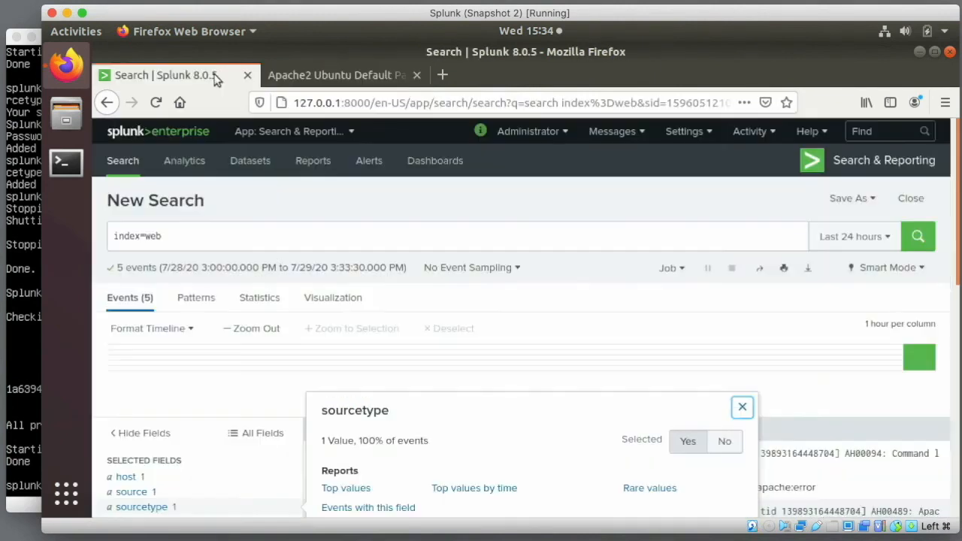
click(918, 237)
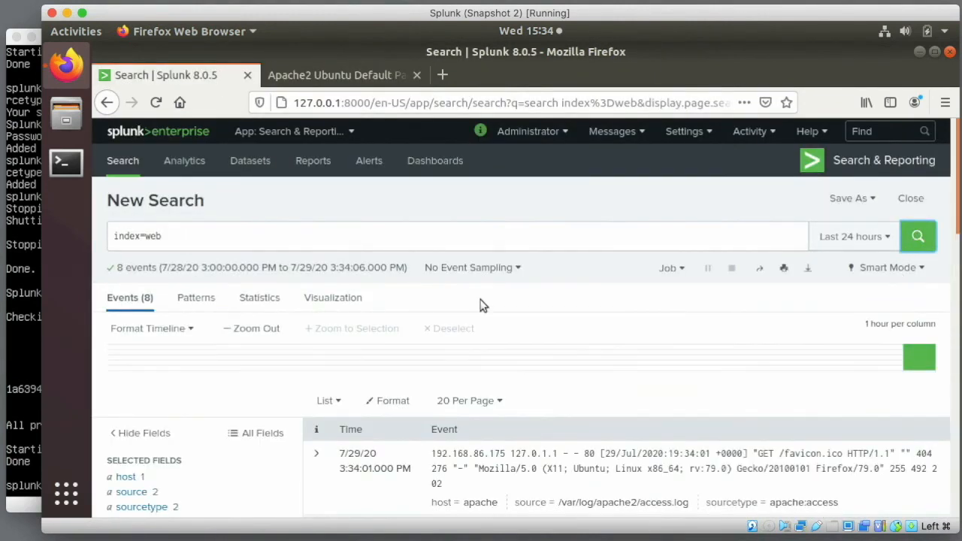
- Inspect the sourcetype, source, host and bytes_out fields of the 8 returned events
scroll(266, 479, down, 1)
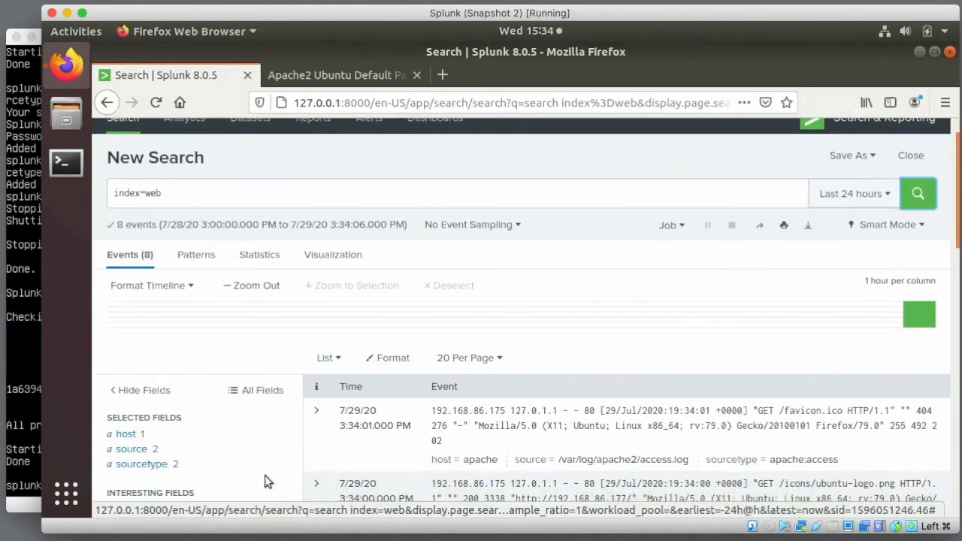
click(160, 466)
click(135, 451)
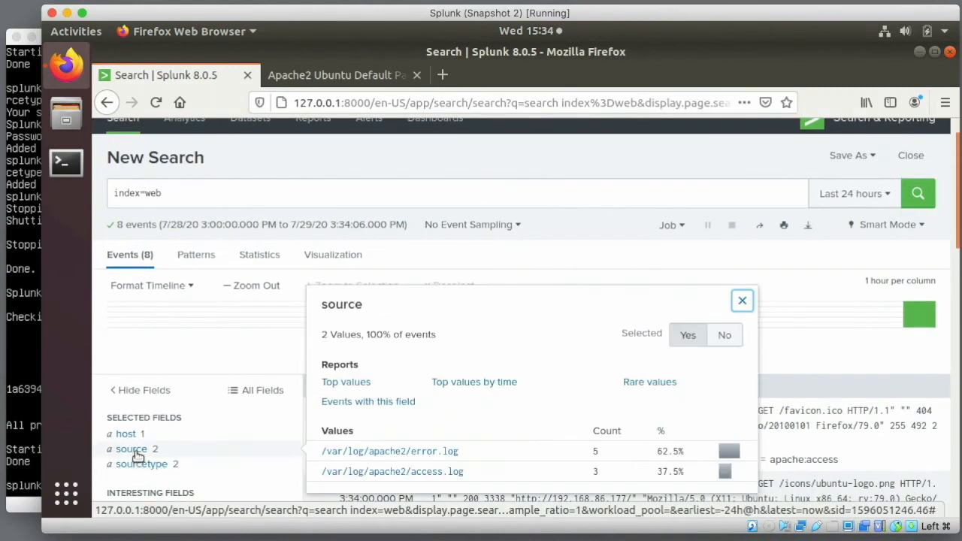
click(129, 434)
scroll(262, 424, down, 5)
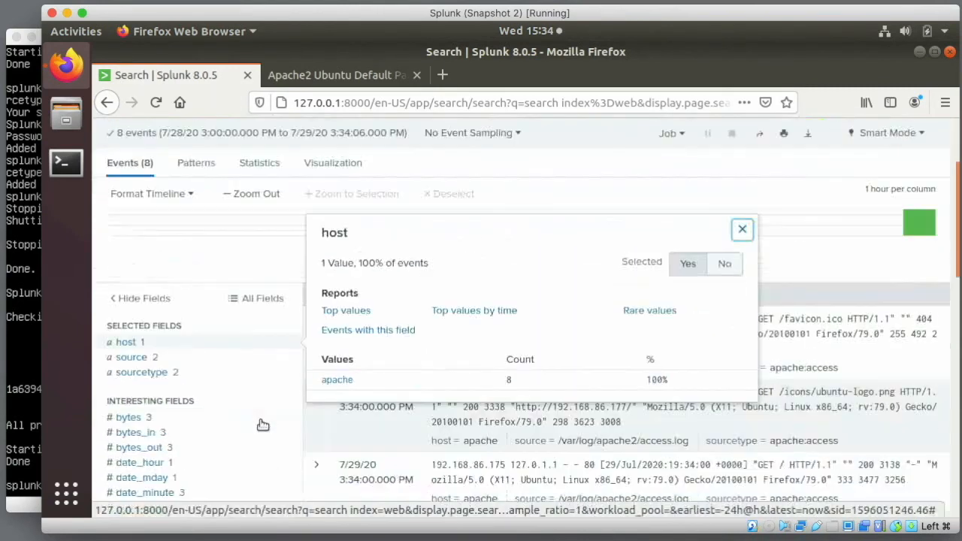
click(160, 285)
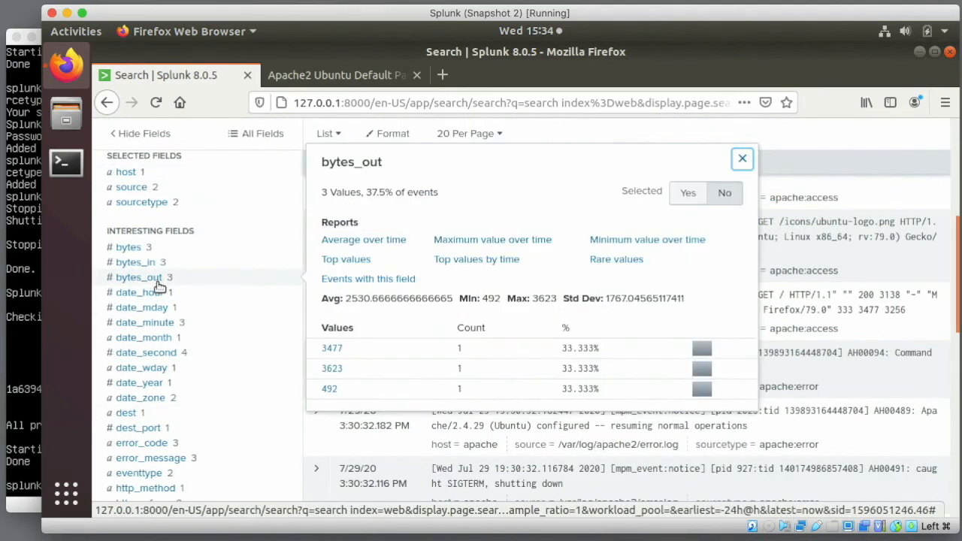
scroll(247, 429, down, 3)
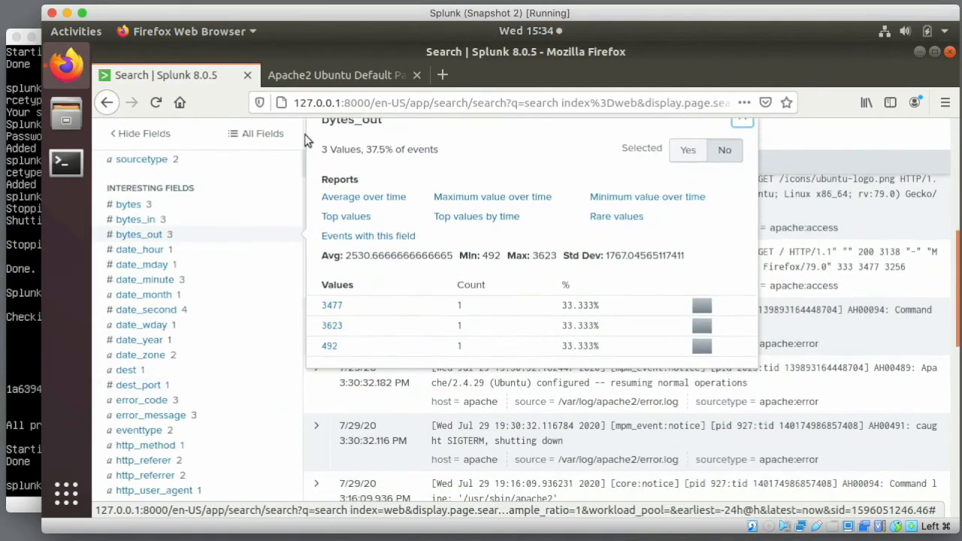
- Request 192.168.86.177/passwords.html on the Apache server to trigger a 404 page
click(335, 76)
click(429, 103)
click(429, 103)
text(/)
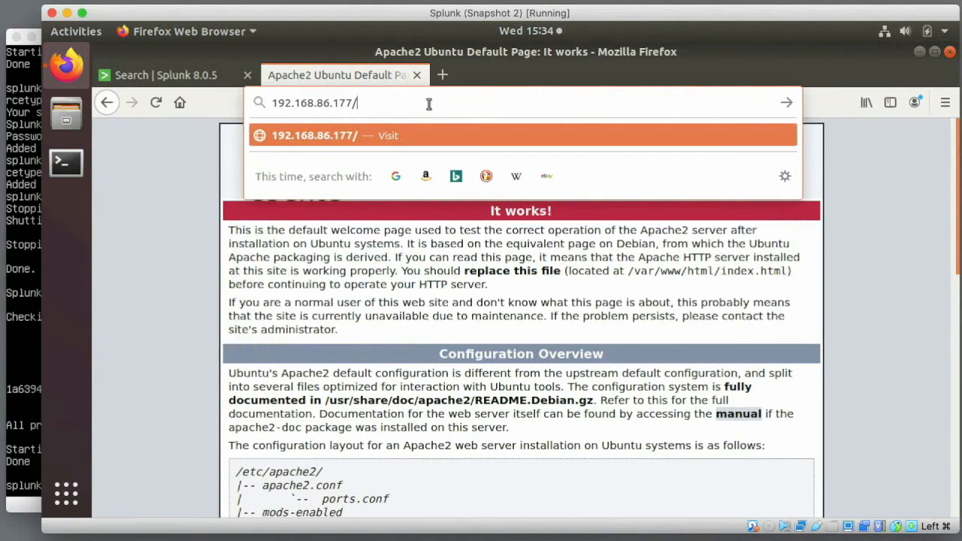
text(passwords.html)
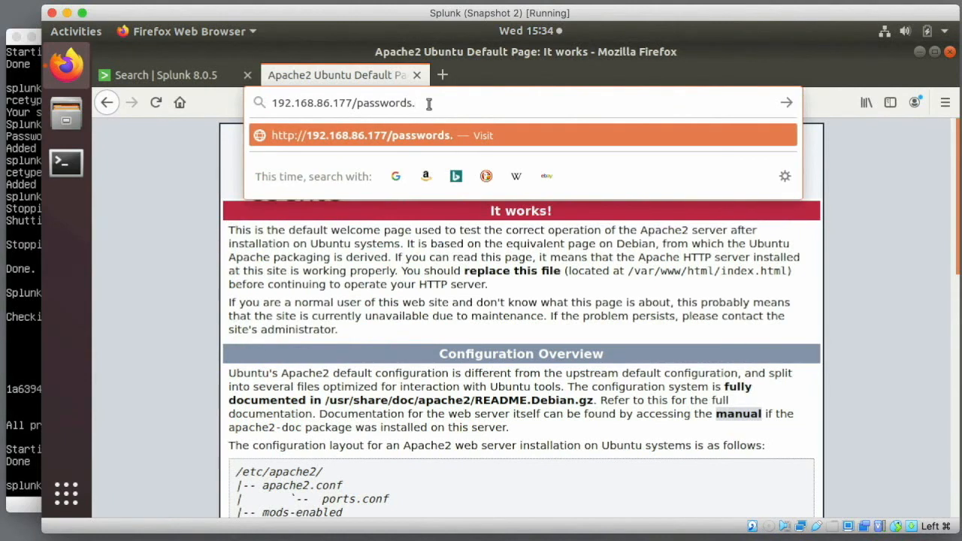
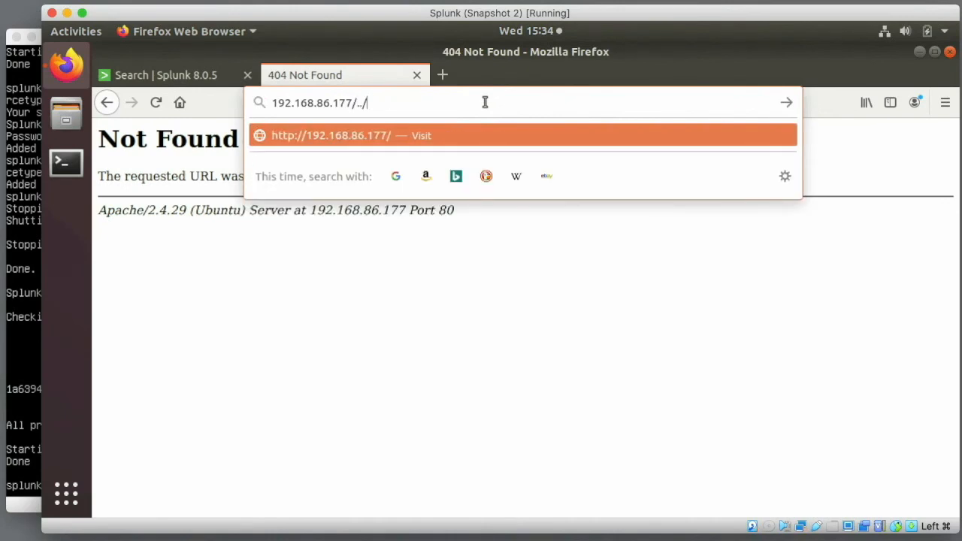
- Reload the Apache page and rerun the index=web search to pick up the new requests
key(Return)
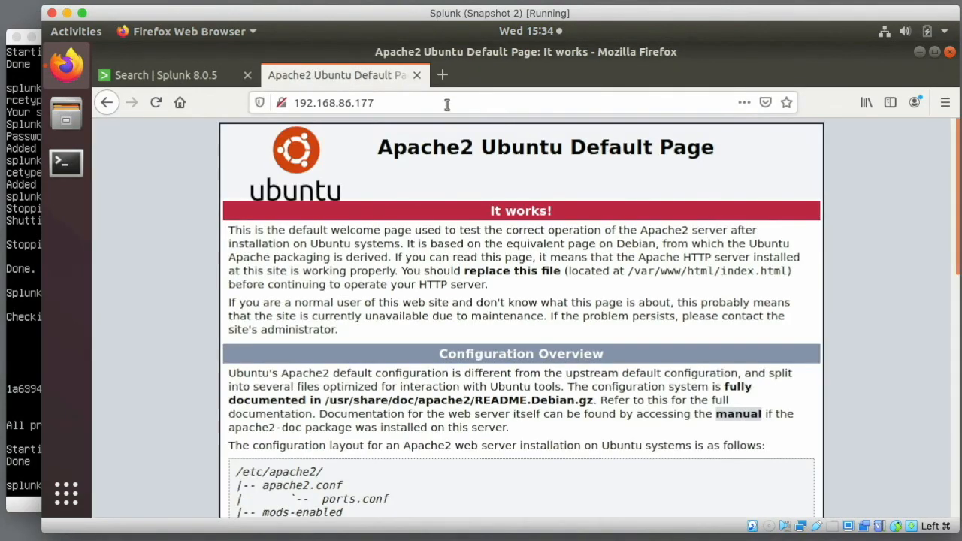
click(206, 75)
click(740, 127)
scroll(767, 143, up, 6)
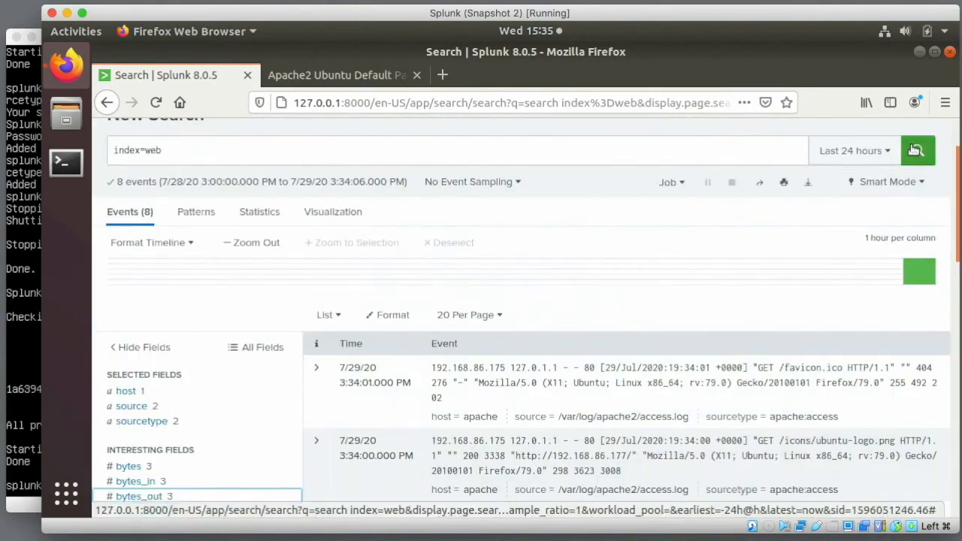
click(915, 150)
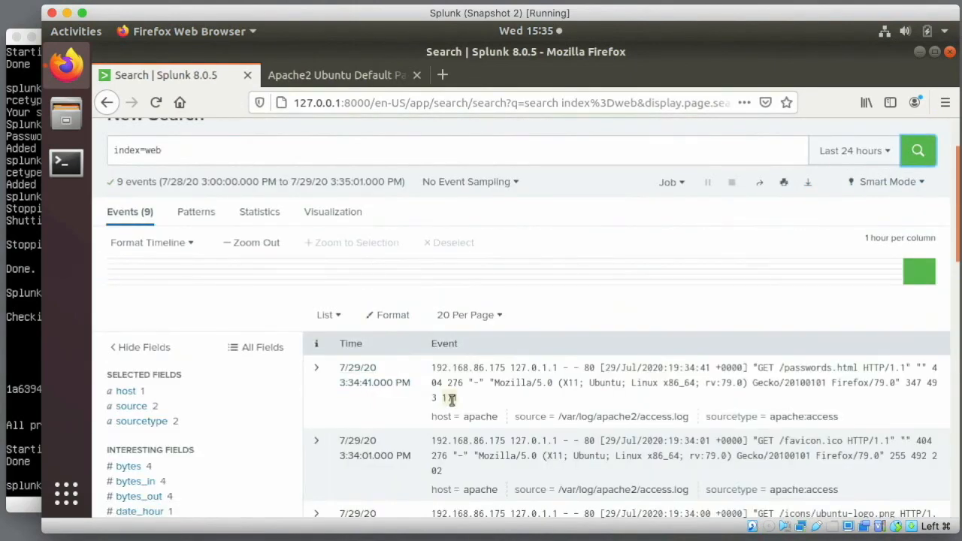
- Filter the search to sourcetype apache:access, leaving 4 events
scroll(451, 400, down, 1)
scroll(451, 400, down, 2)
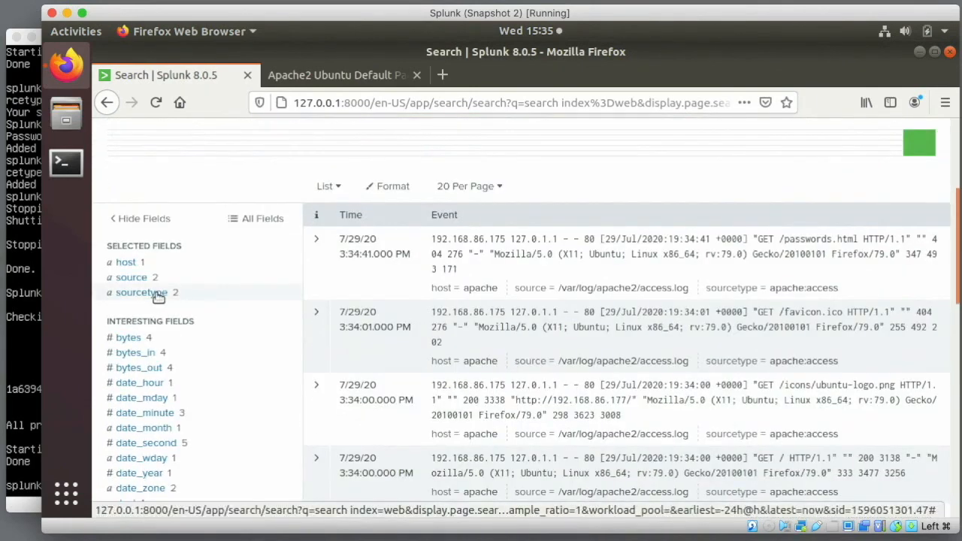
click(158, 294)
click(340, 374)
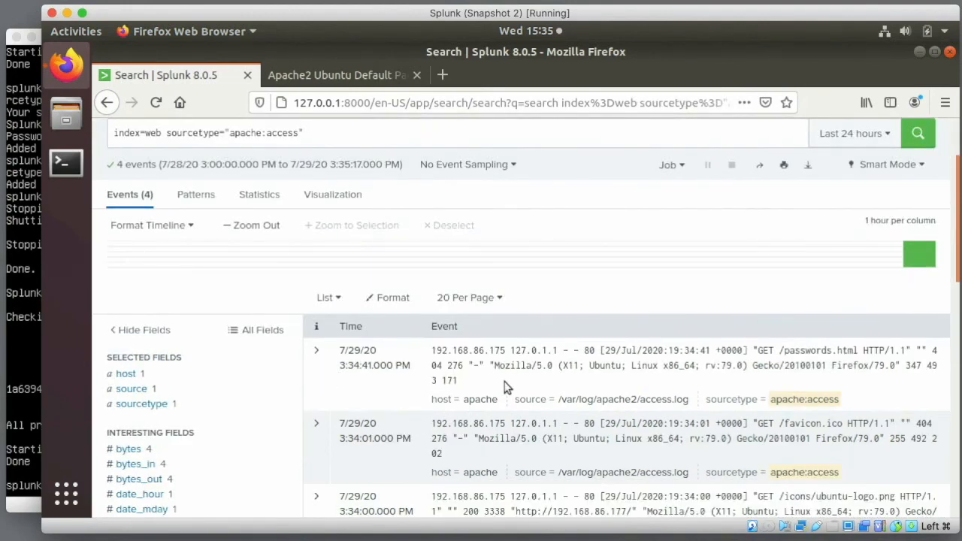
- Review the http_method, status_description, status_type and status summaries; status shows 200 and 404 at 50%
scroll(505, 387, down, 5)
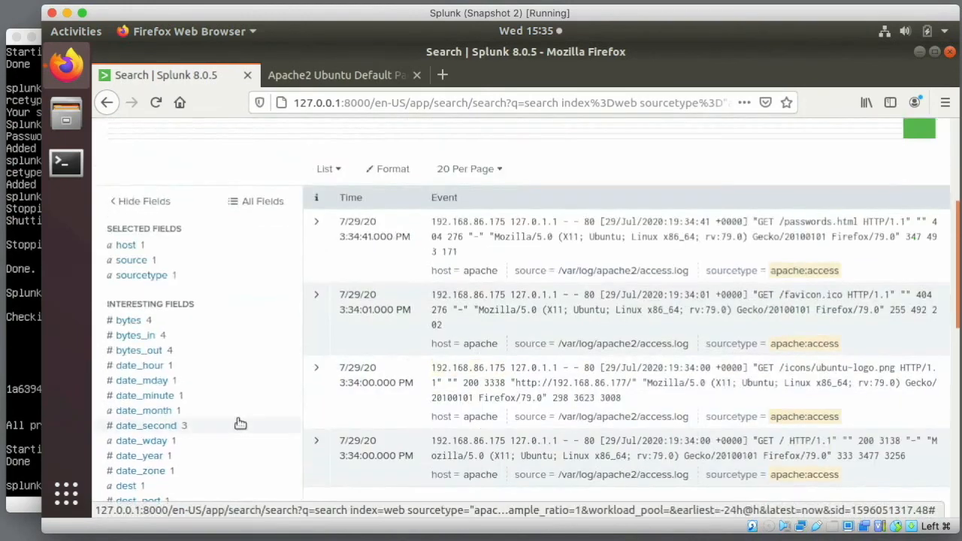
scroll(240, 423, down, 1)
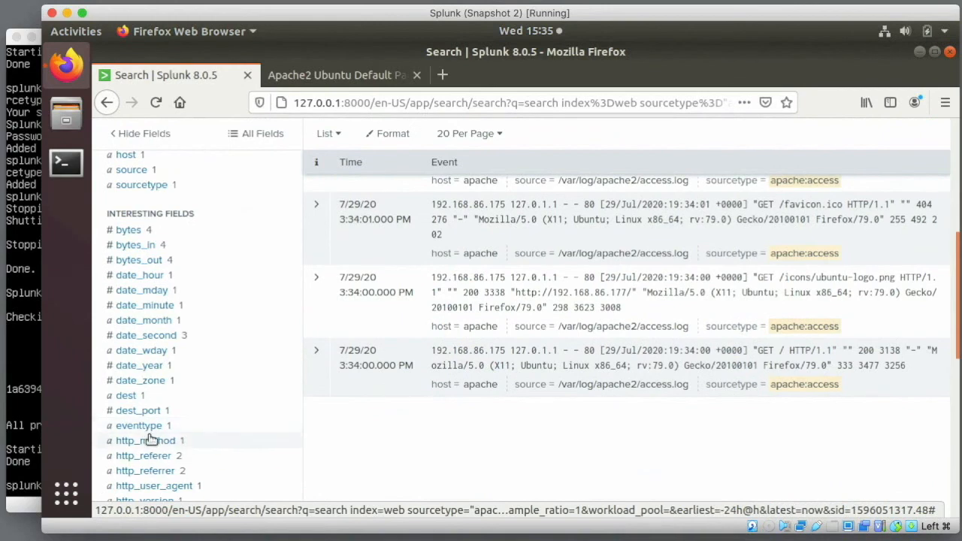
click(150, 441)
scroll(225, 455, down, 2)
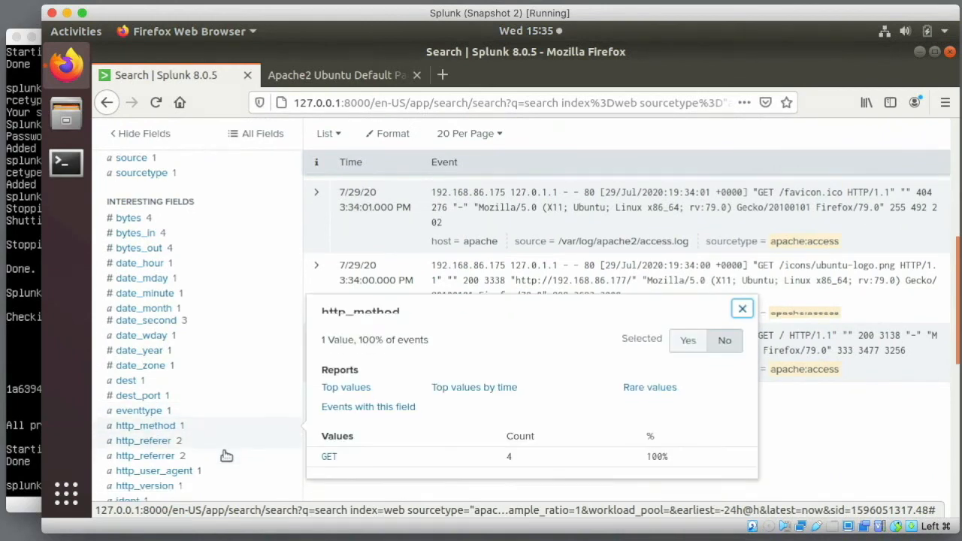
scroll(226, 455, down, 5)
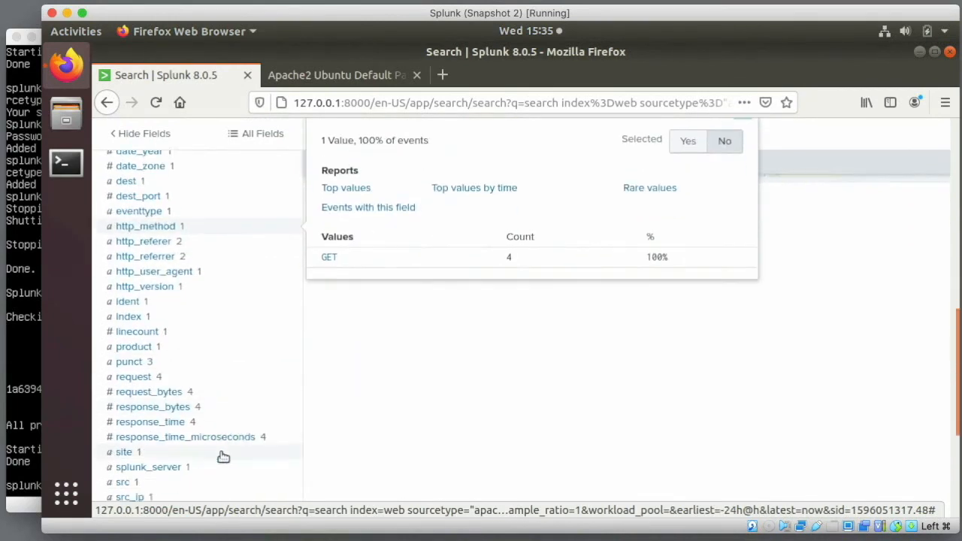
scroll(242, 462, down, 3)
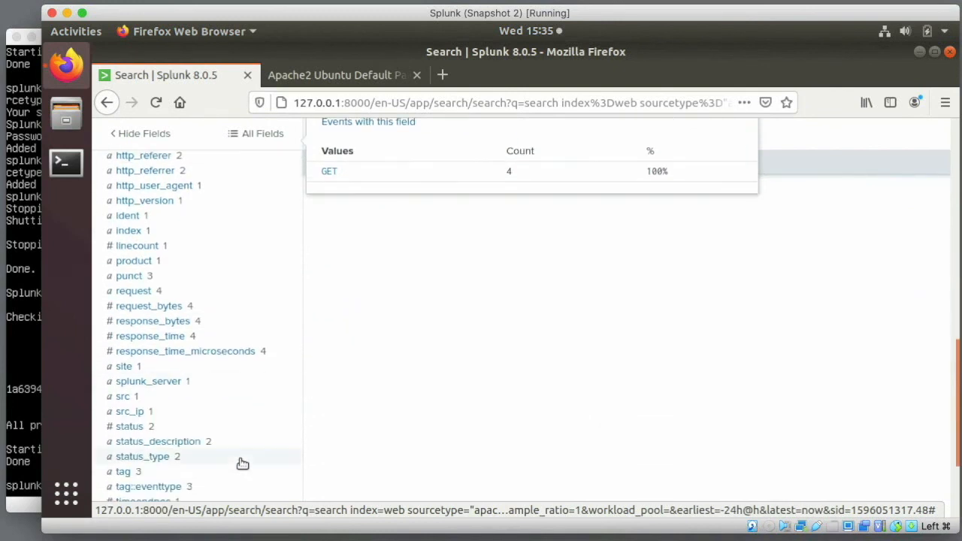
click(167, 444)
click(165, 457)
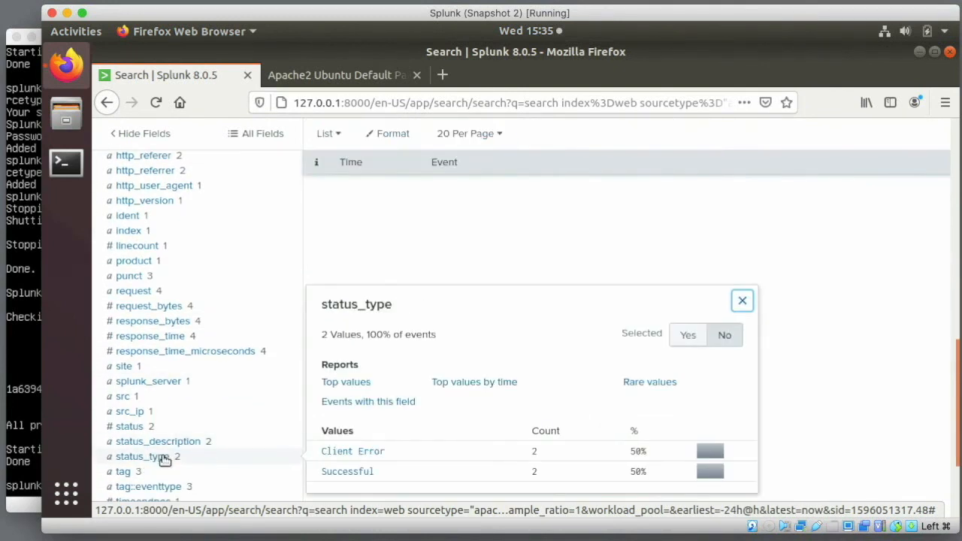
scroll(256, 467, down, 3)
click(130, 343)
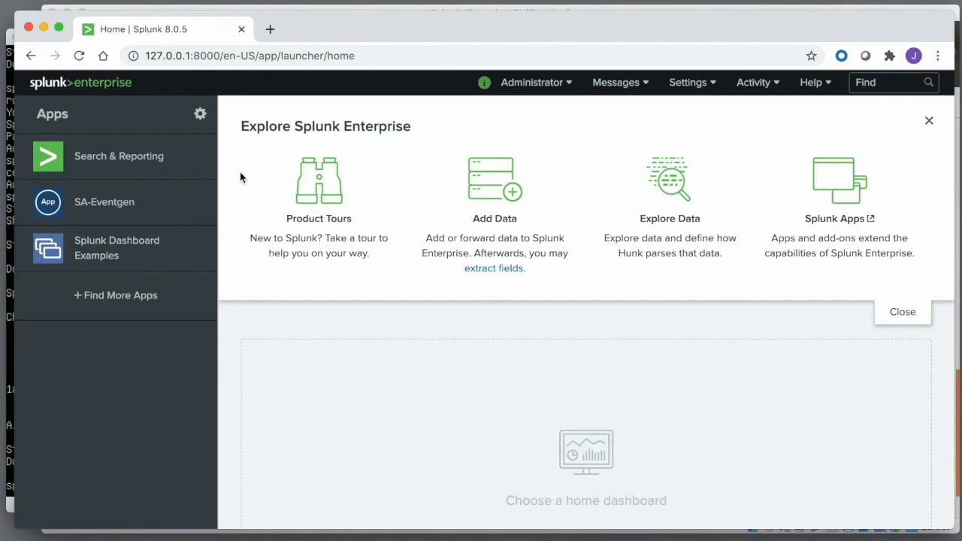
- Load 192.168.86.177 in a new Chrome tab to generate traffic, then close the tab
click(270, 29)
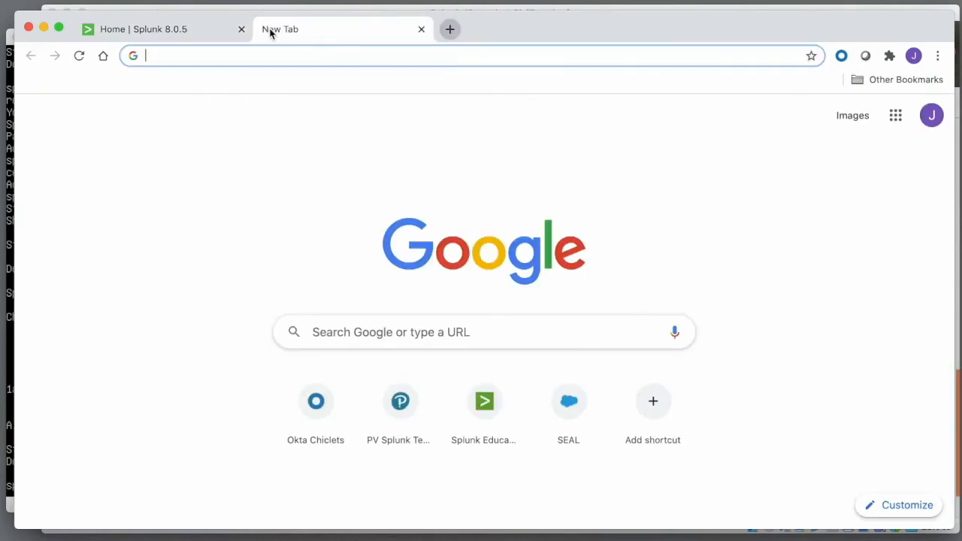
text(192.168.86.177)
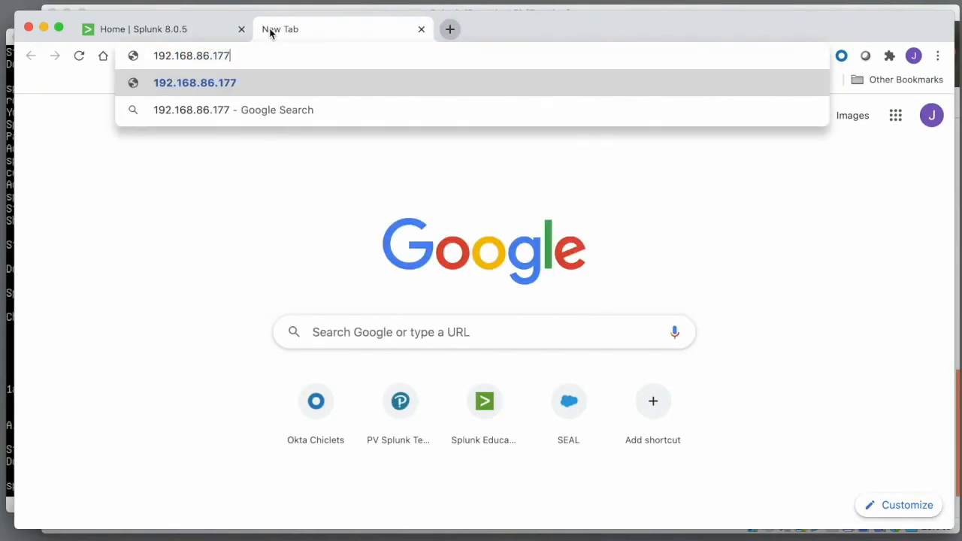
key(Return)
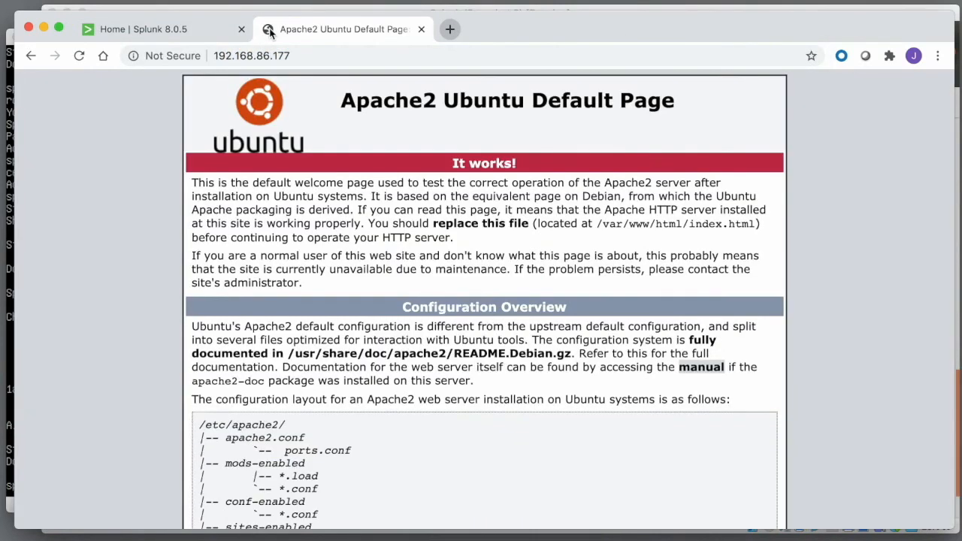
click(422, 30)
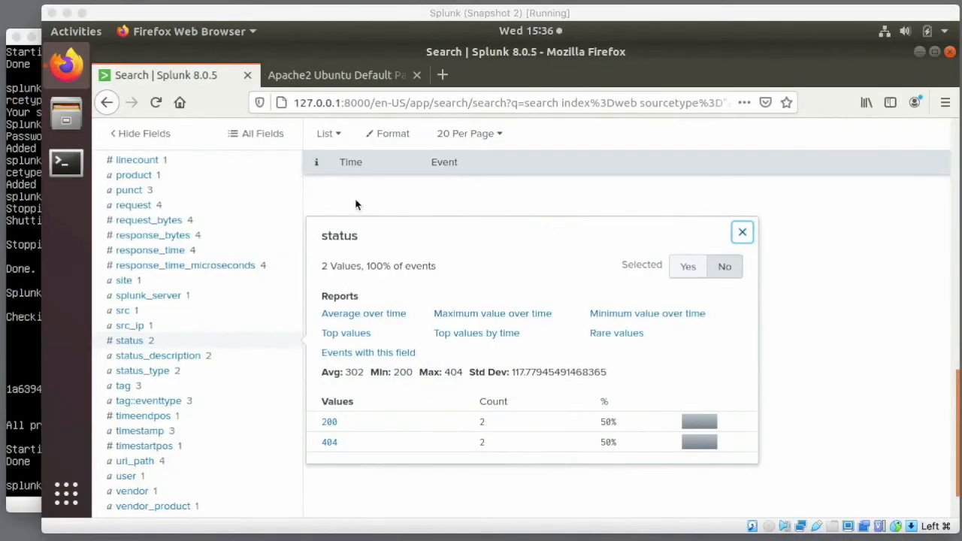
scroll(356, 204, up, 6)
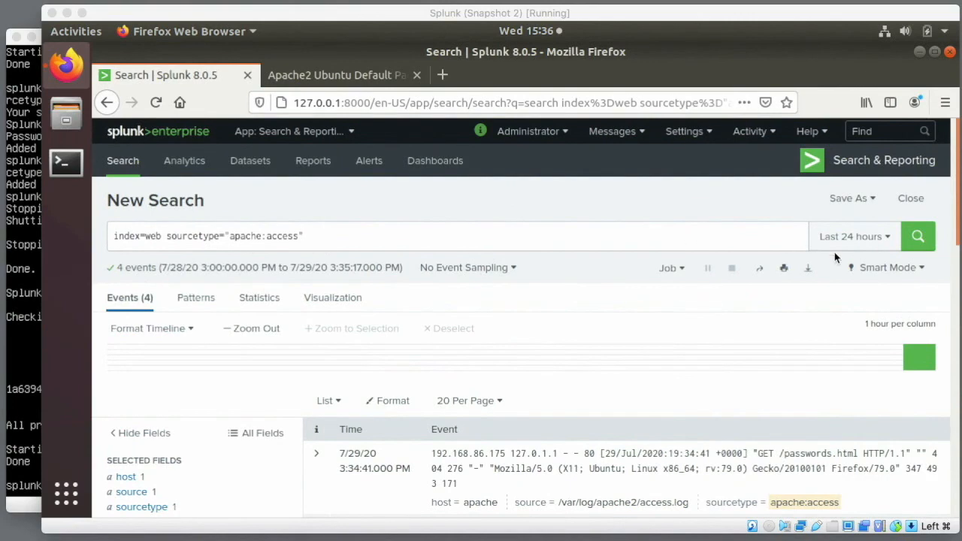
- Rerun the apache:access search, which now returns 7 events
click(917, 236)
scroll(602, 356, down, 1)
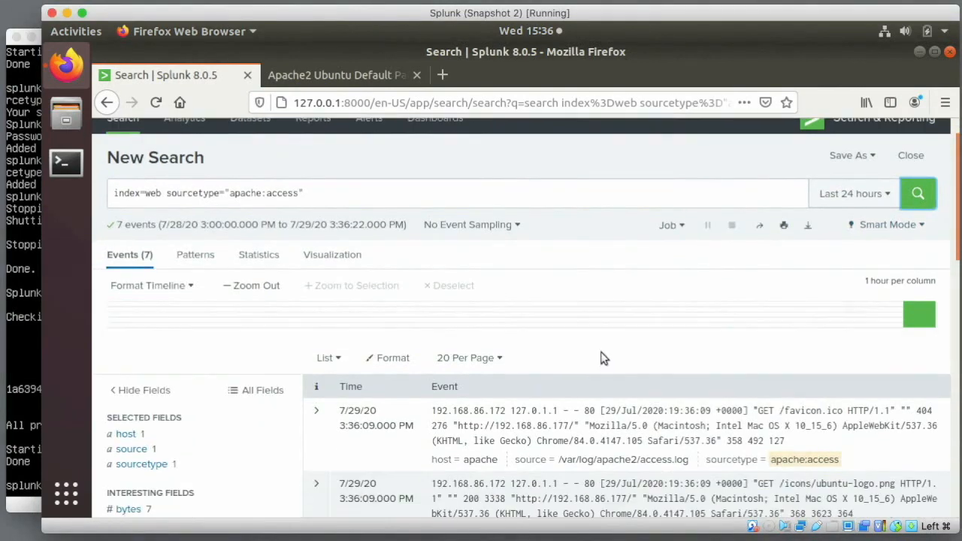
scroll(245, 459, down, 5)
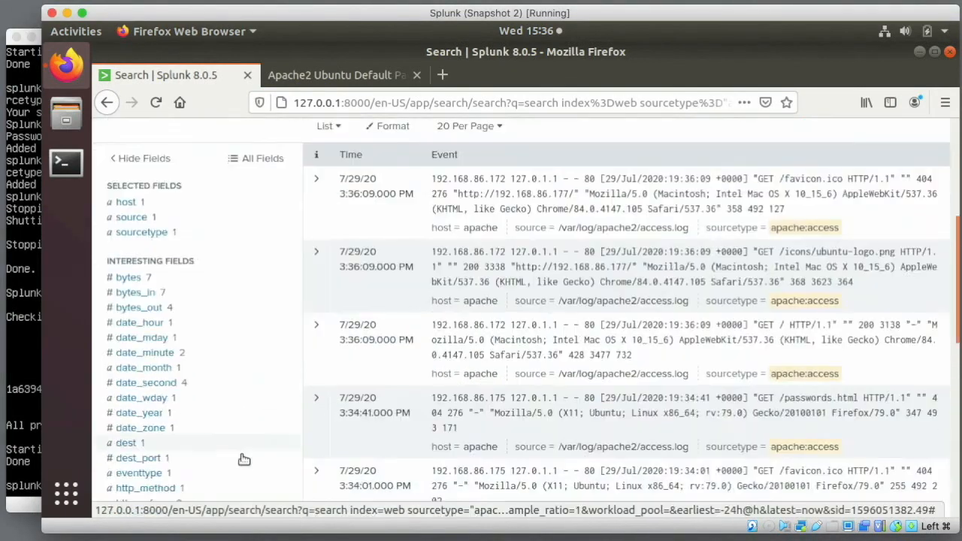
- Check the http_user_agent values showing the new Mac Chrome visits, then go to the Dashboards list
click(182, 419)
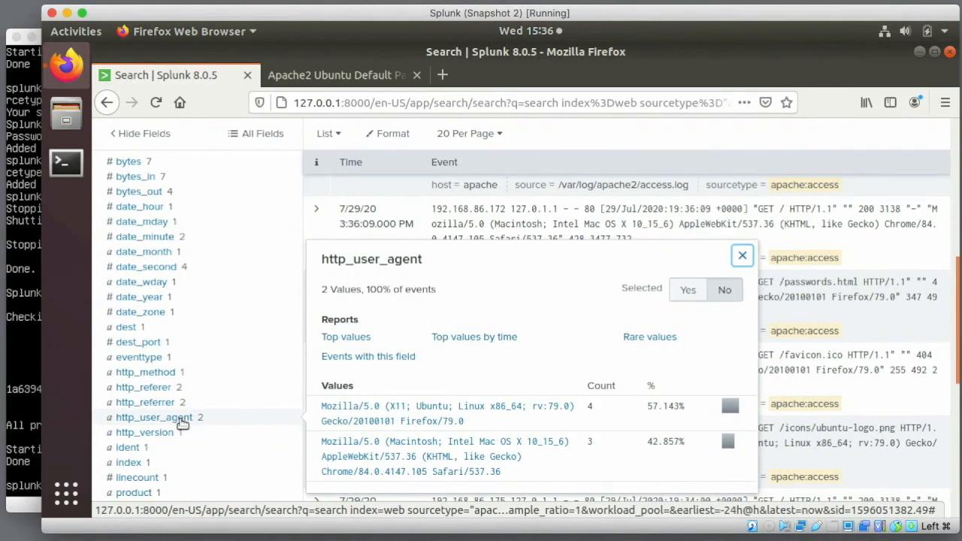
click(740, 256)
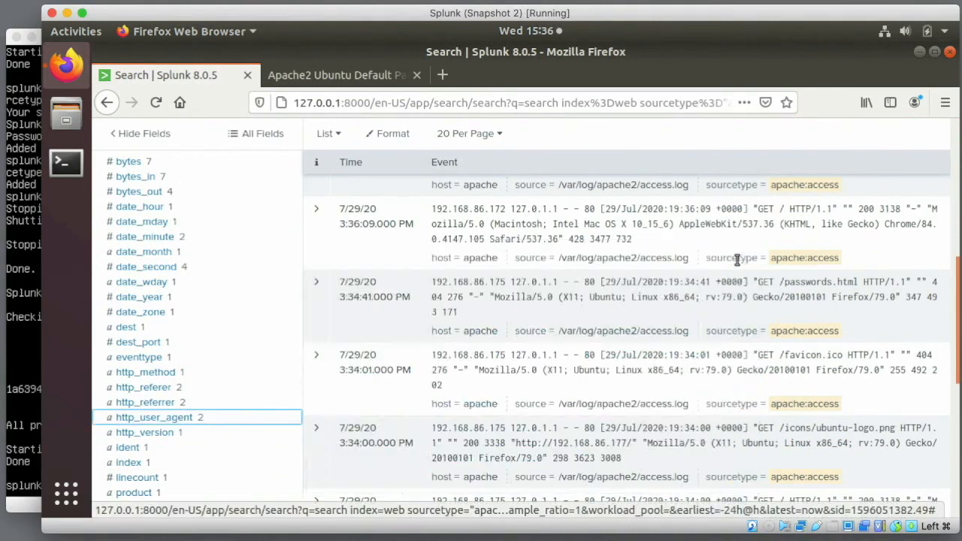
scroll(477, 173, up, 10)
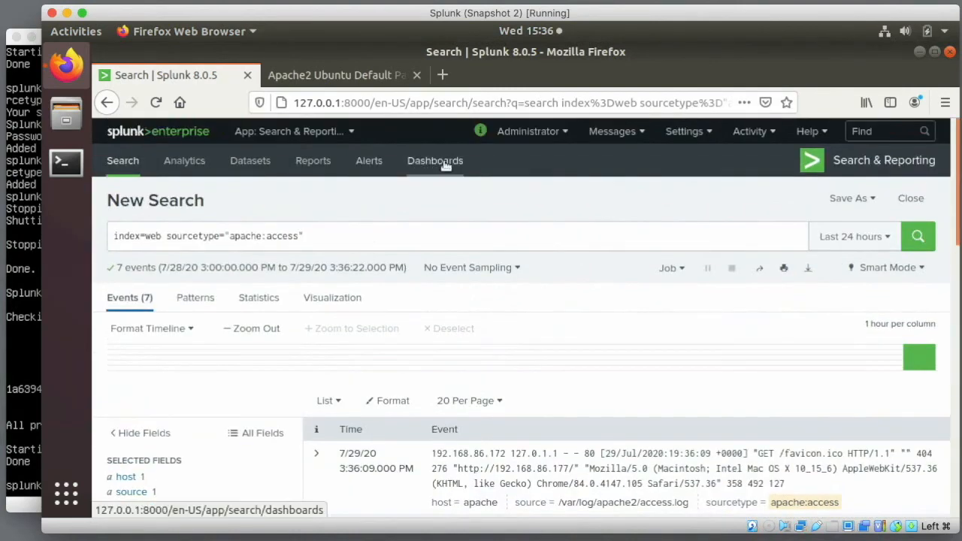
click(443, 166)
click(196, 313)
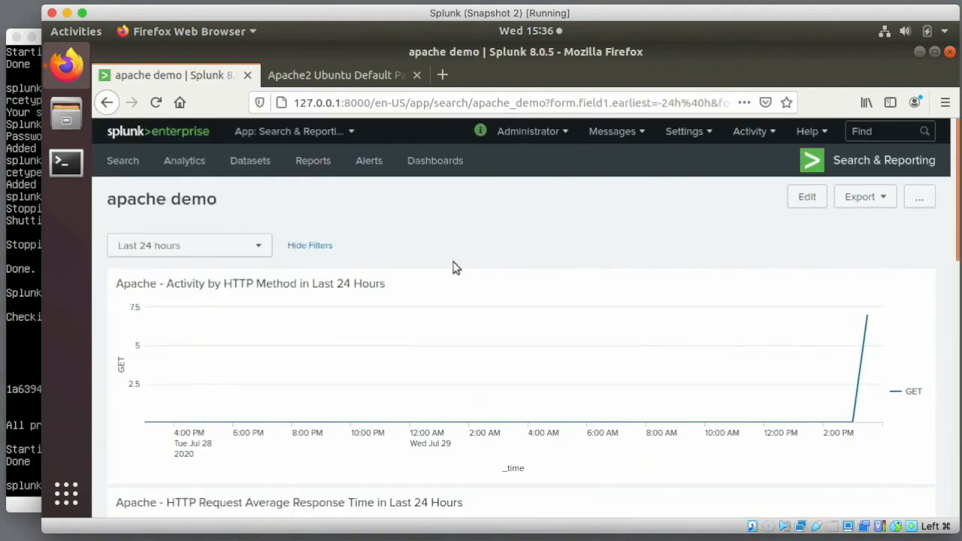
scroll(454, 267, down, 10)
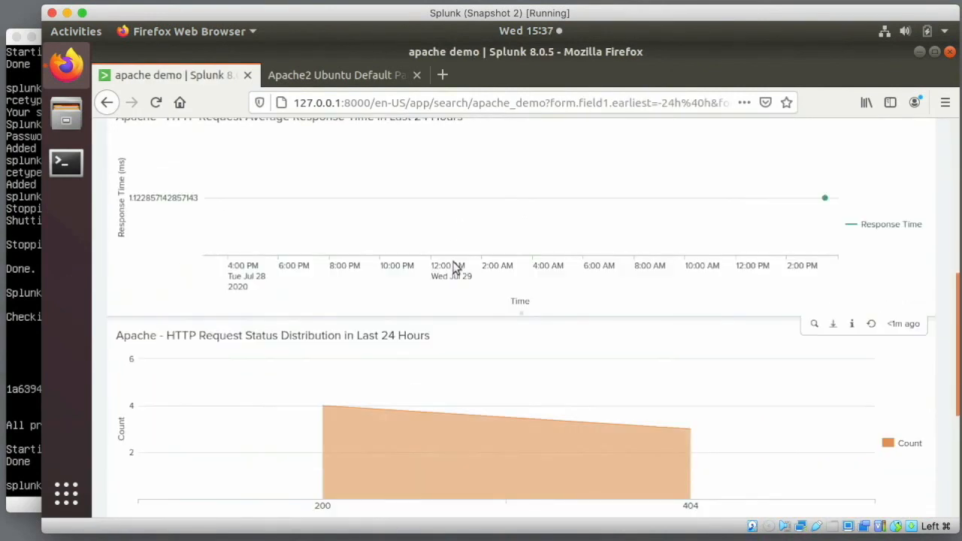
scroll(454, 268, down, 2)
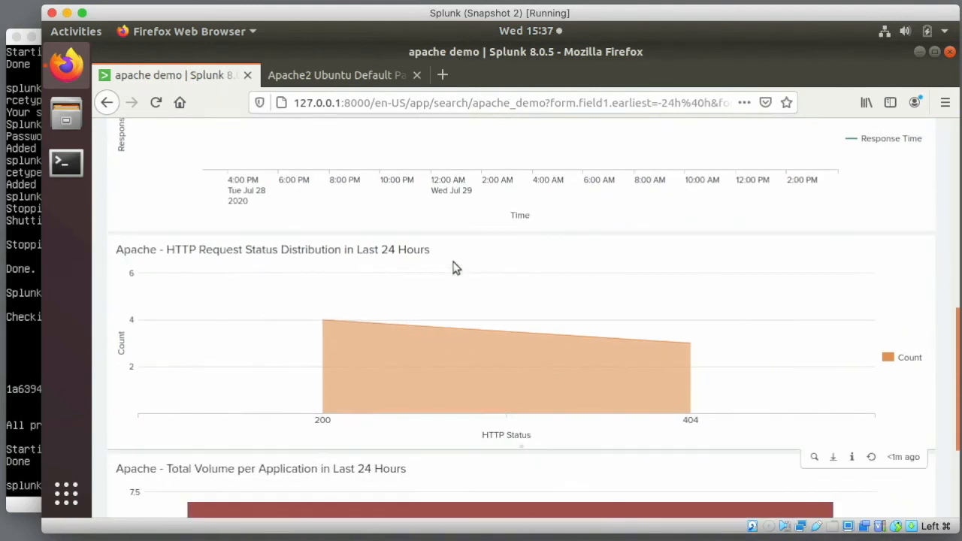
scroll(454, 267, down, 4)
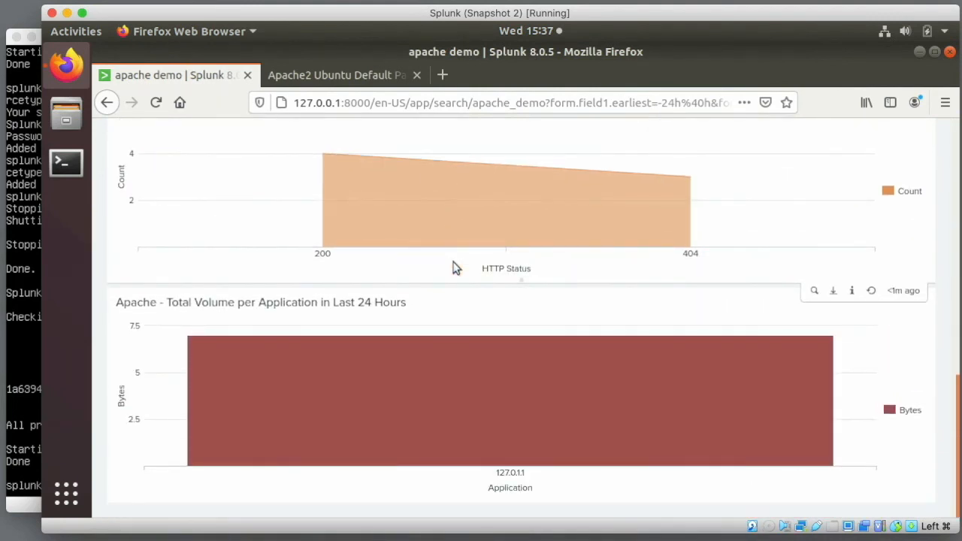
mouse_move(517, 464)
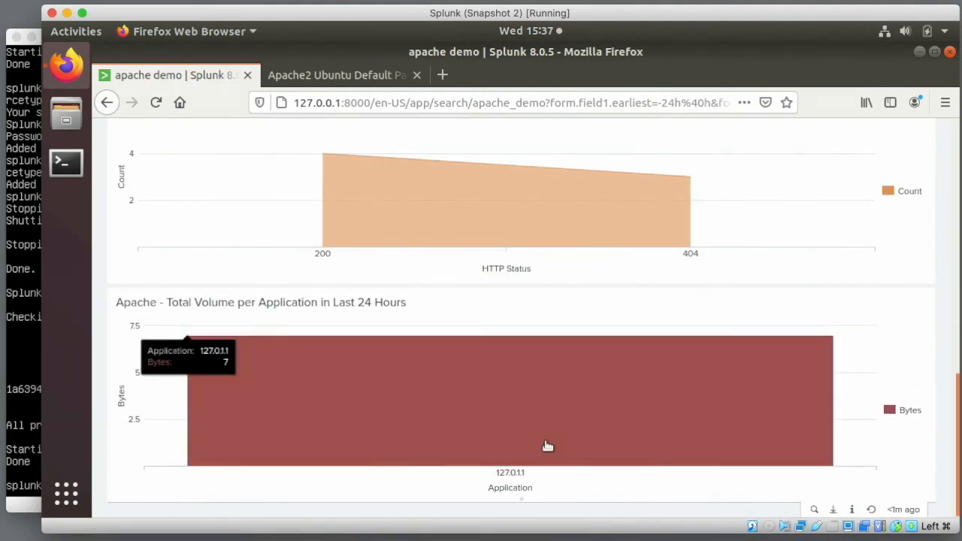
scroll(547, 446, up, 2)
scroll(787, 314, up, 13)
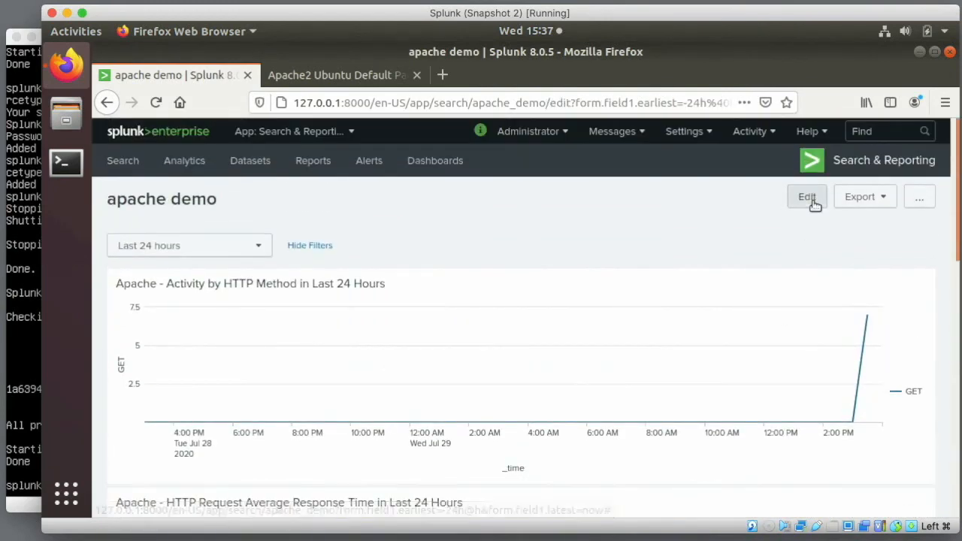
- Edit the apache demo dashboard and change the Status panel's visualization to a pie chart
click(808, 201)
scroll(463, 342, down, 1)
scroll(464, 344, down, 3)
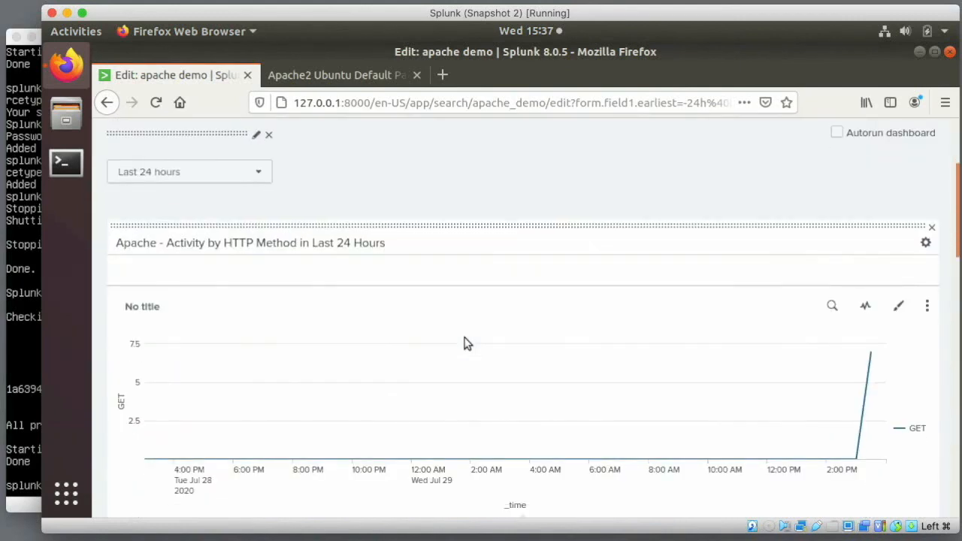
scroll(464, 343, down, 5)
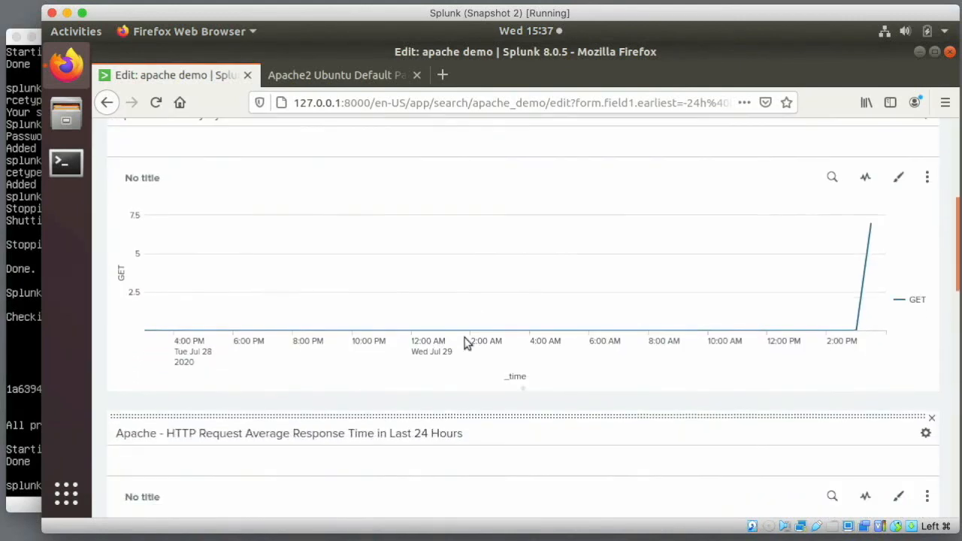
scroll(464, 343, down, 2)
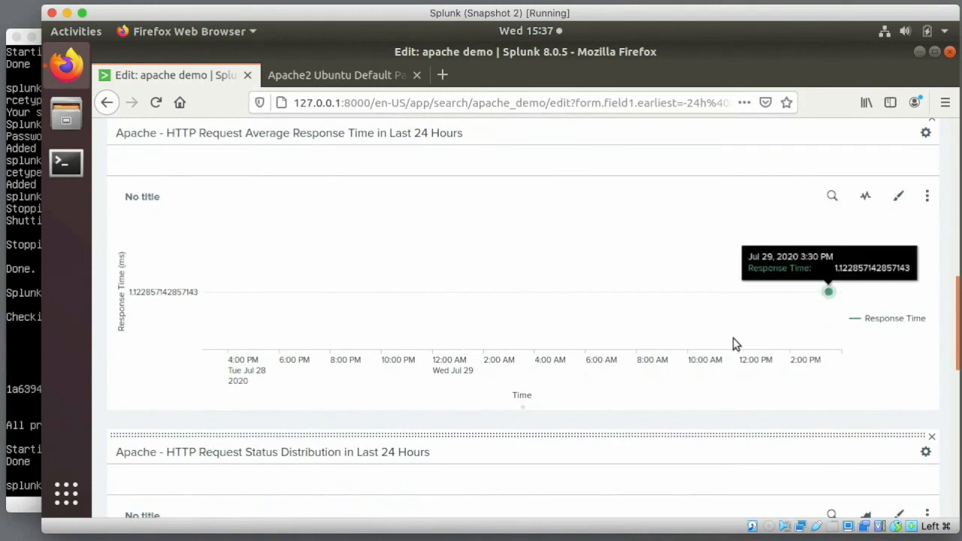
scroll(734, 343, down, 2)
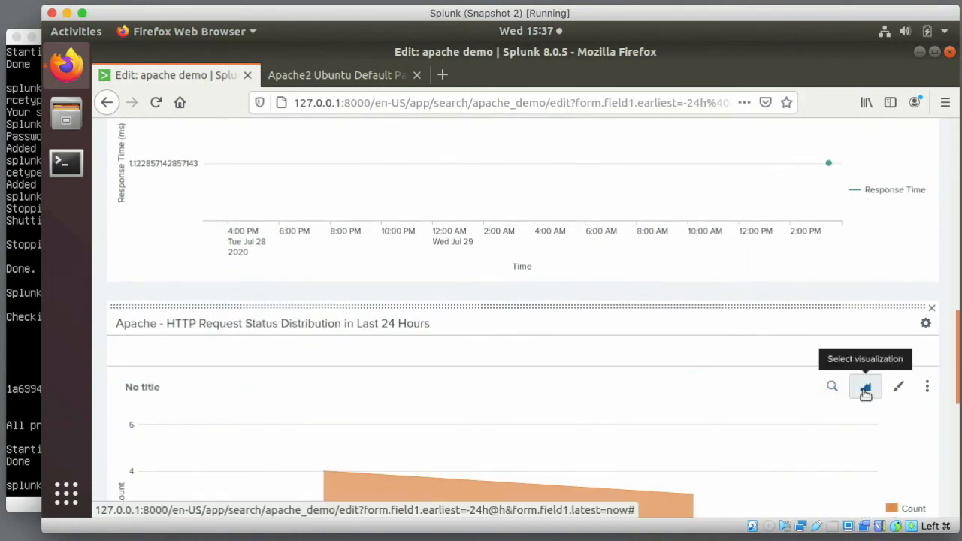
click(864, 391)
click(884, 191)
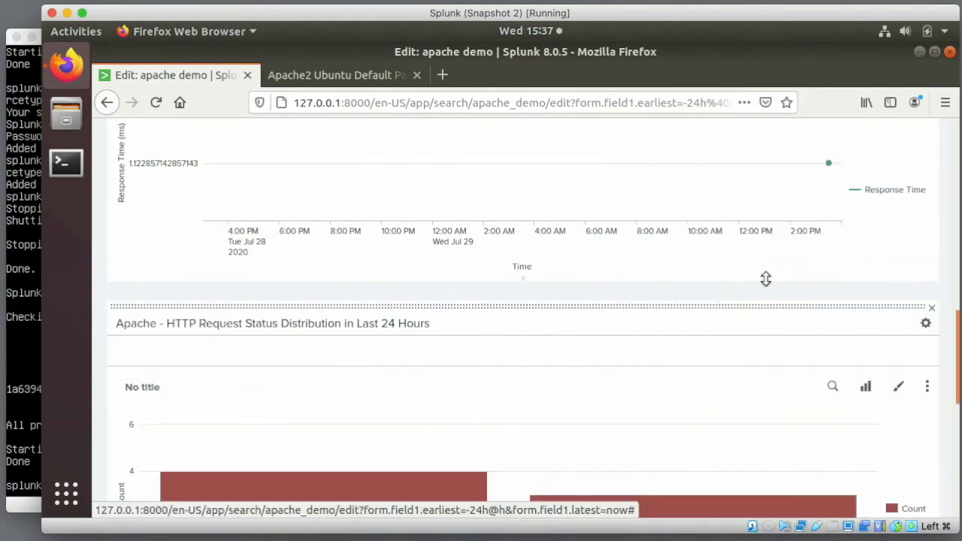
scroll(696, 405, down, 3)
scroll(696, 408, down, 3)
scroll(698, 406, up, 3)
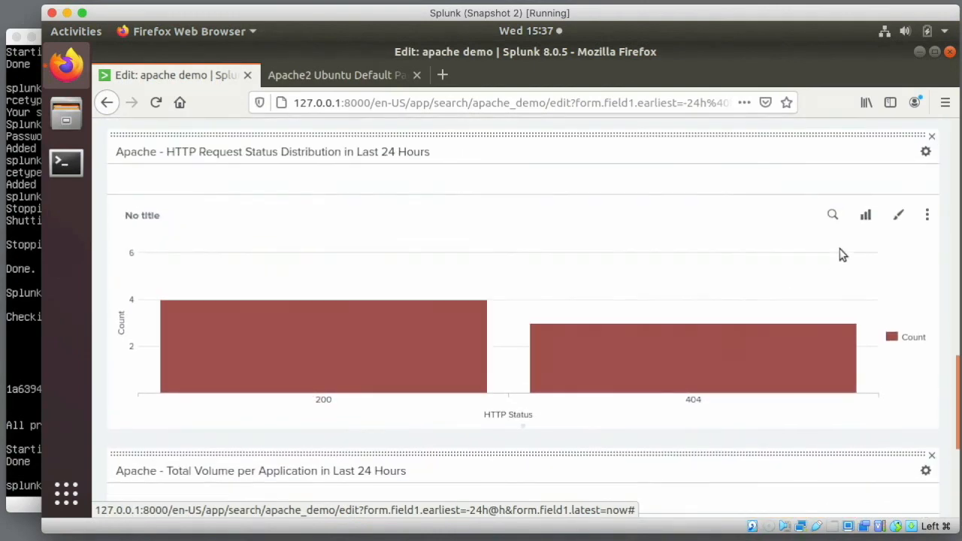
click(865, 215)
click(722, 313)
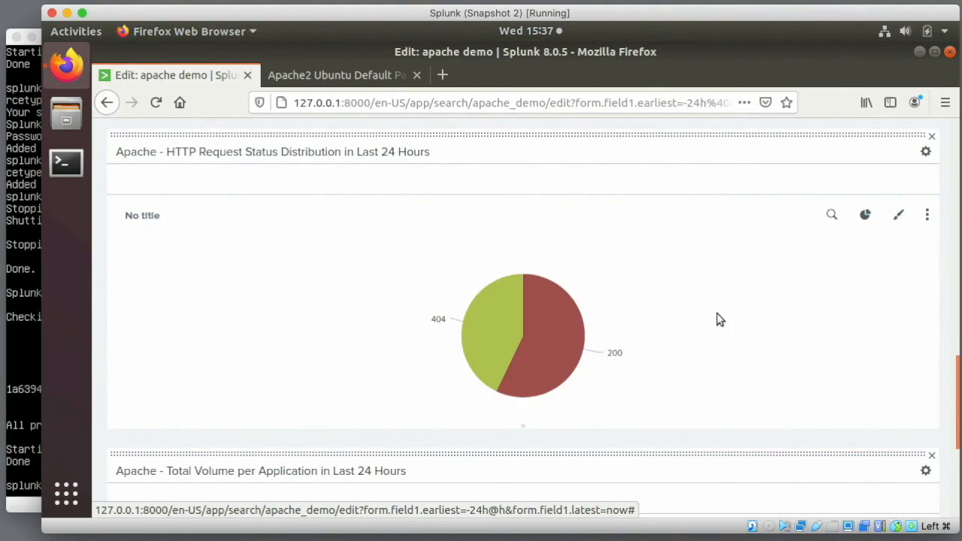
- Place Total Volume beside the status pie and Average Response Time beside HTTP Method, forming a 2x2 grid
drag(675, 453, 702, 279)
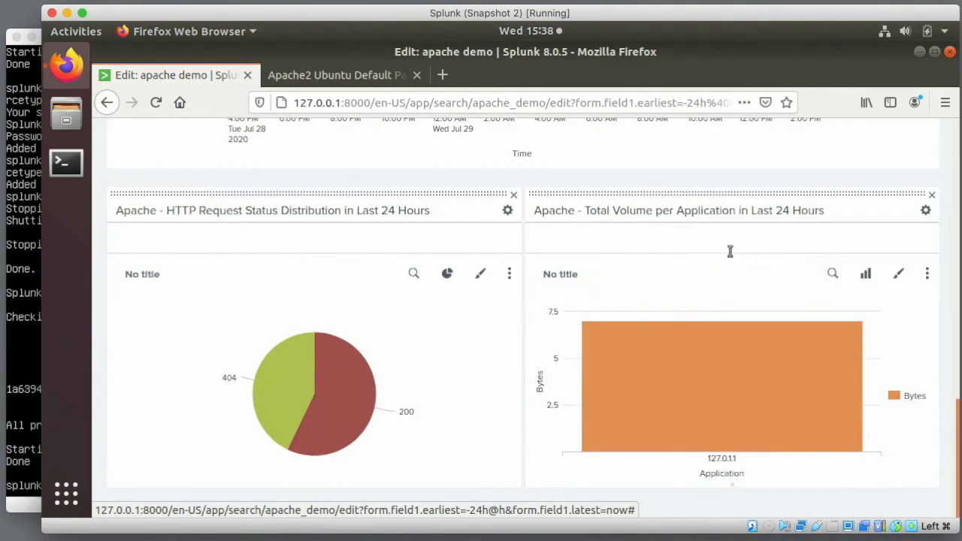
scroll(740, 236, up, 10)
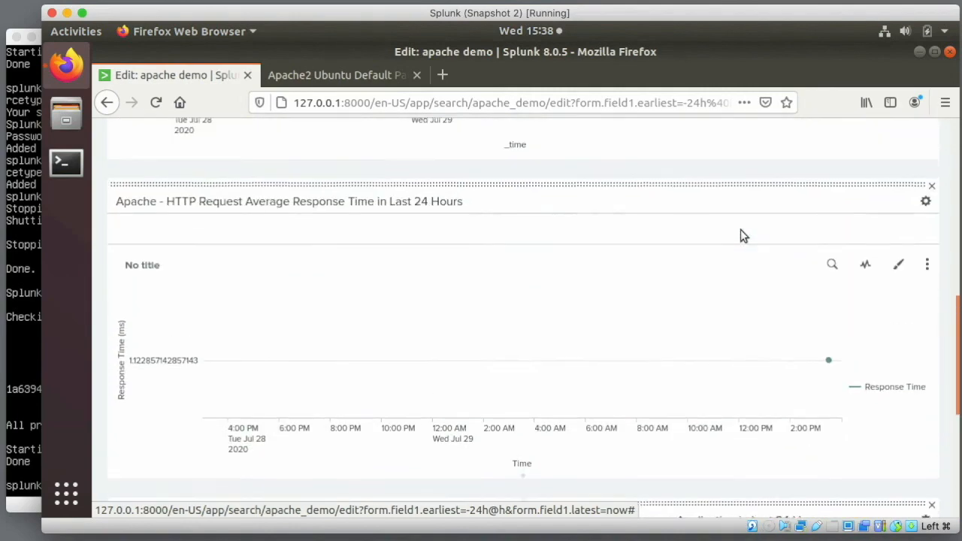
drag(729, 263, 706, 259)
scroll(509, 327, up, 5)
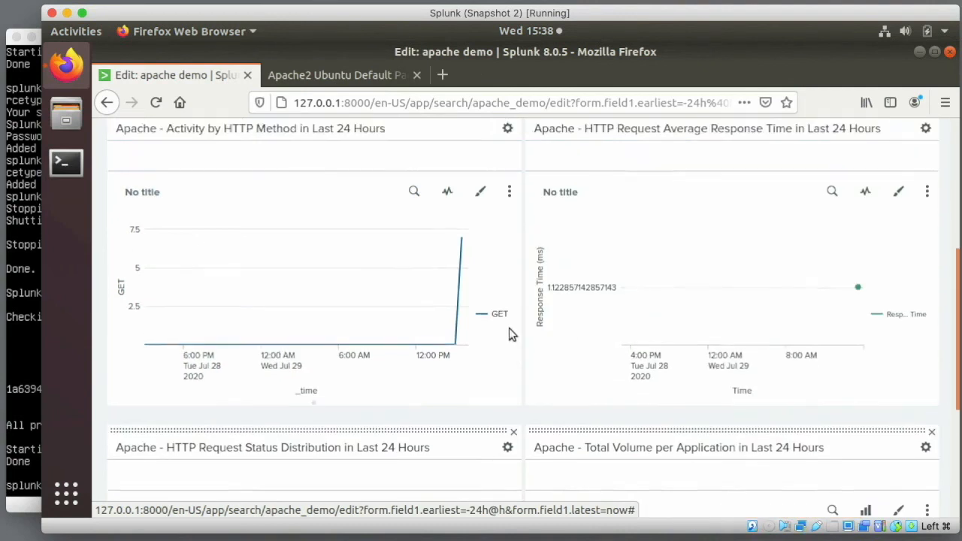
scroll(651, 209, up, 2)
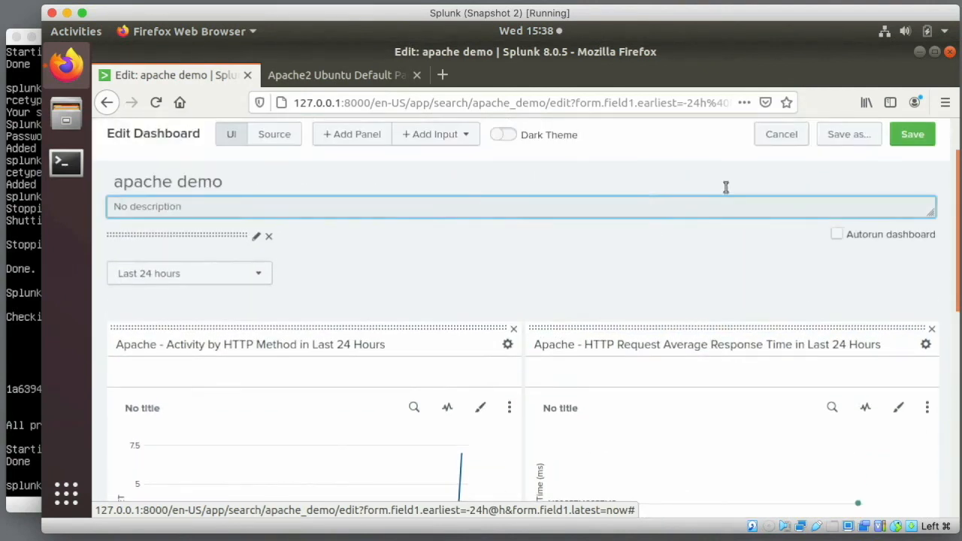
- Save the dashboard and set its time range to Last 15 minutes
click(907, 143)
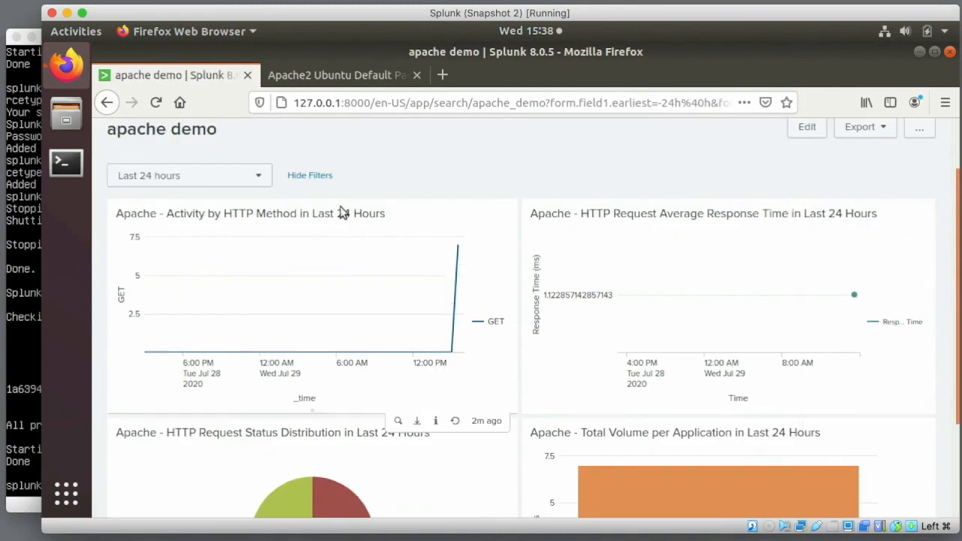
click(265, 180)
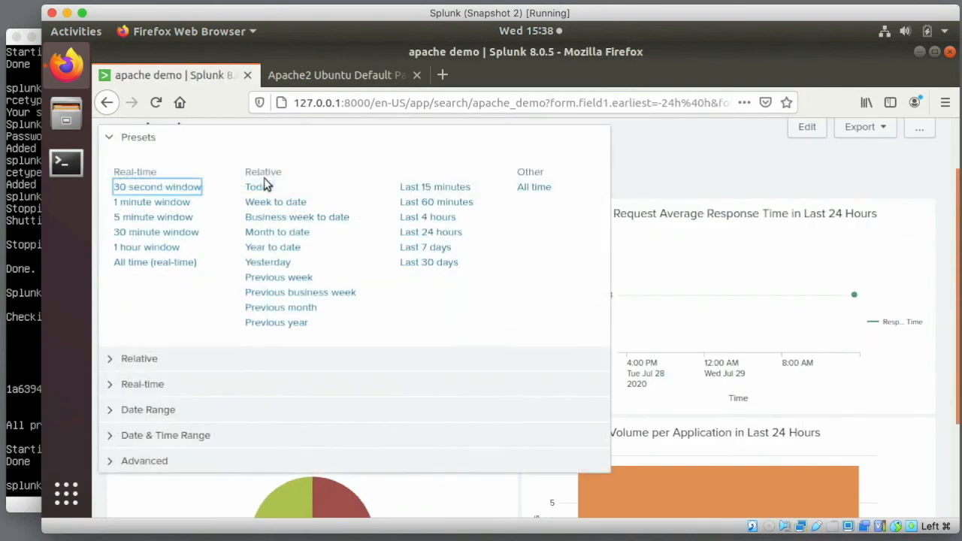
click(425, 188)
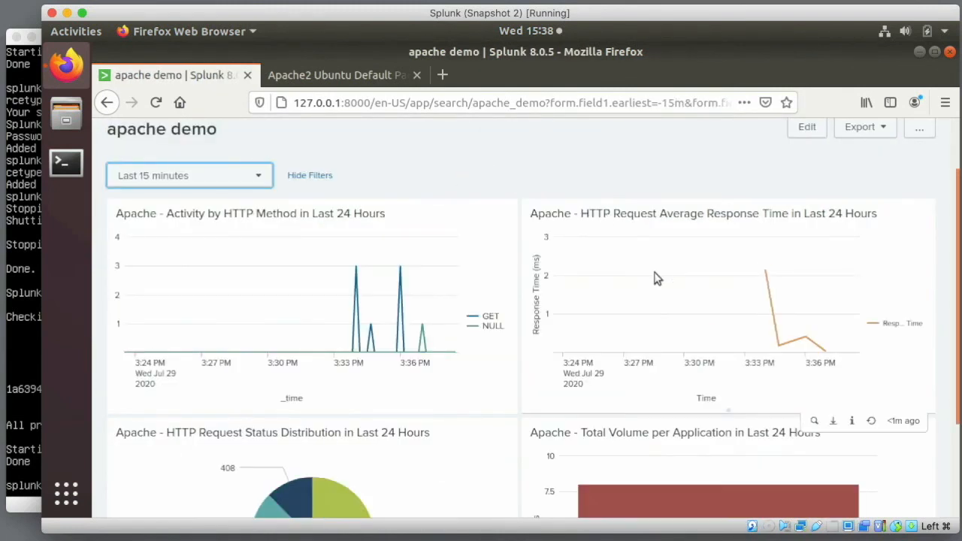
scroll(943, 403, down, 3)
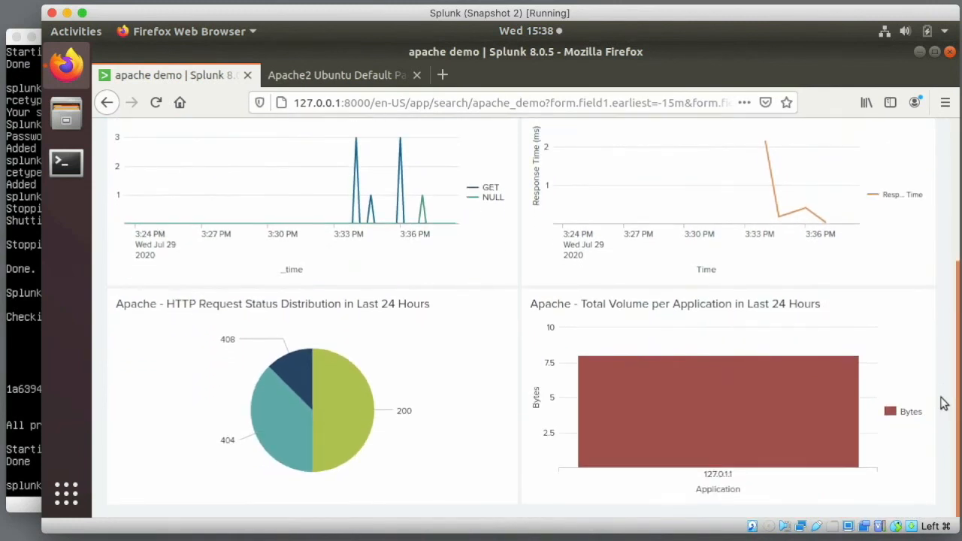
scroll(944, 404, up, 5)
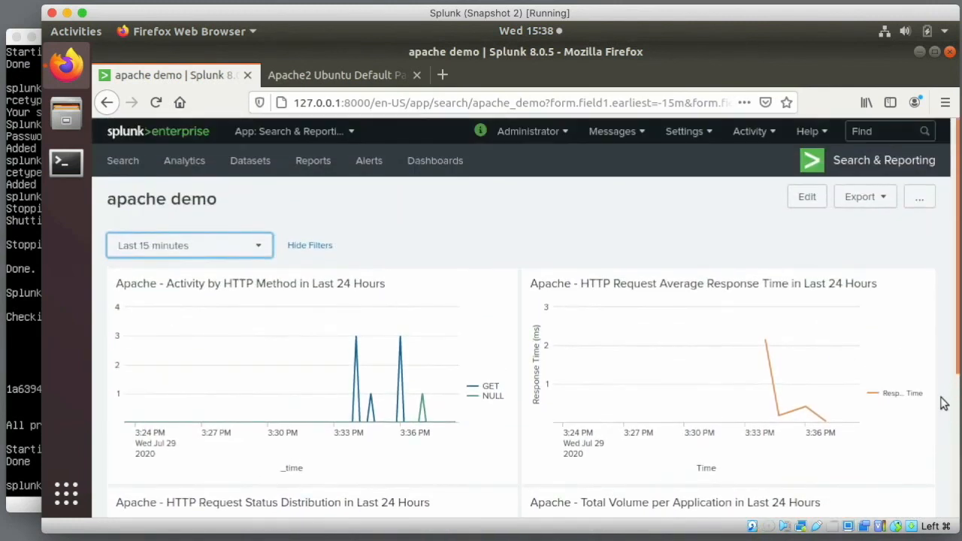